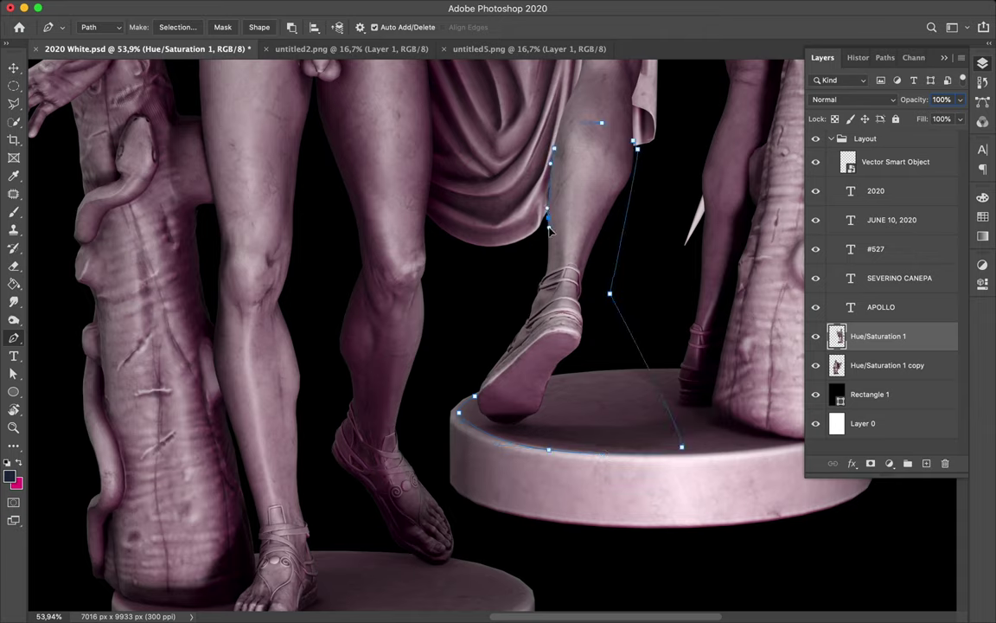
Close the path around the rear statue's raised lower leg and pedestal area, convert it to a selection and copy it to a new layer
click(475, 398)
click(180, 28)
click(578, 251)
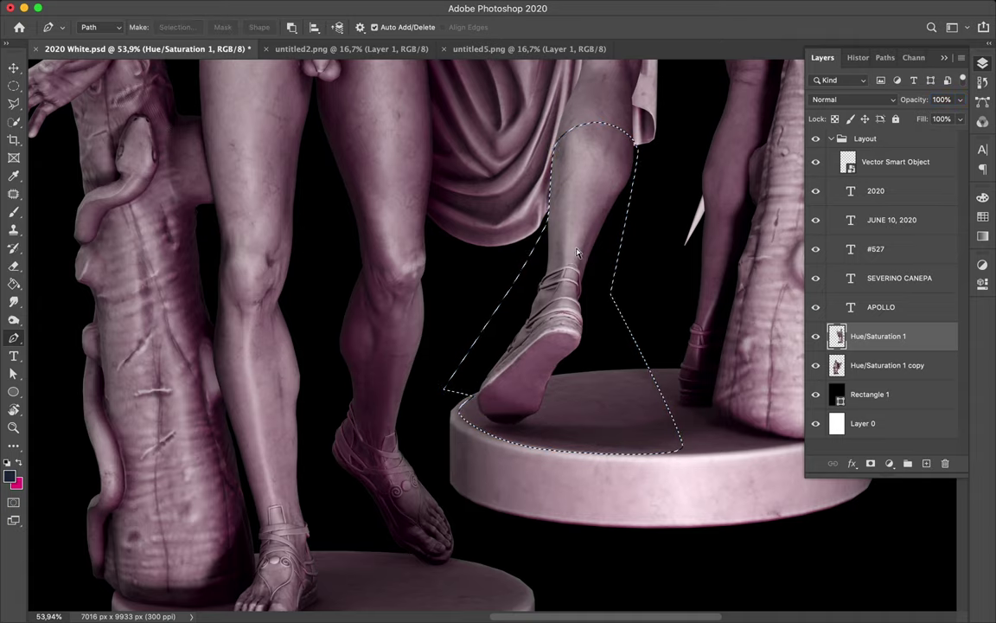
key(super+j)
Move the copied leg down onto the front statue's pedestal, beside its standing foot
key(v)
scroll(495, 247, down, 4)
mouse_move(505, 247)
mouse_down()
mouse_move(363, 432)
mouse_move(342, 436)
mouse_move(532, 488)
mouse_move(453, 486)
mouse_up()
Blend the copied pedestal fragment's hard edges with a 140 px soft eraser at 37% opacity
key(e)
click(90, 26)
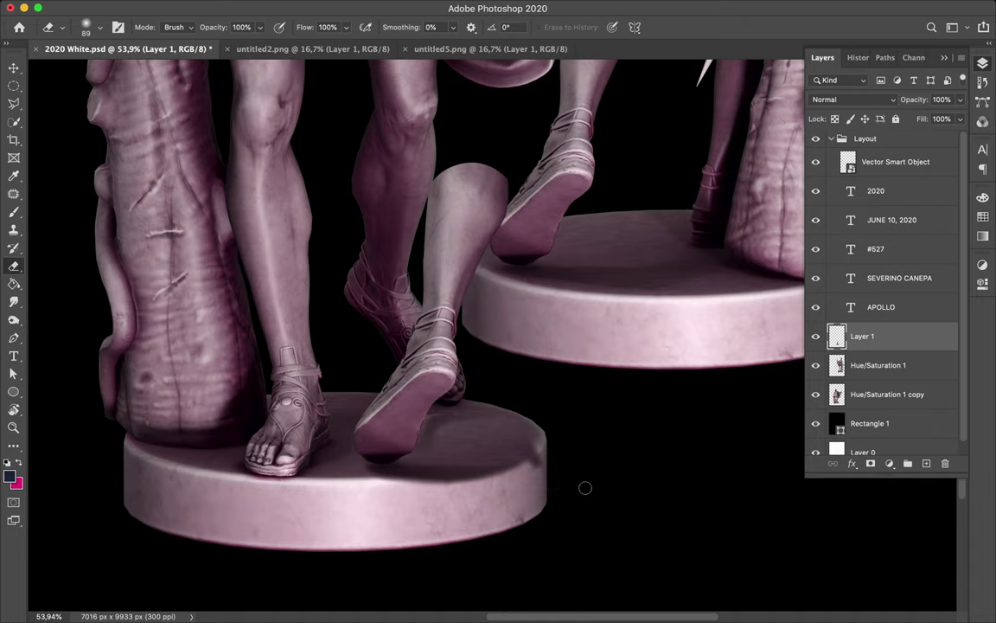
drag(260, 30, 288, 48)
click(90, 26)
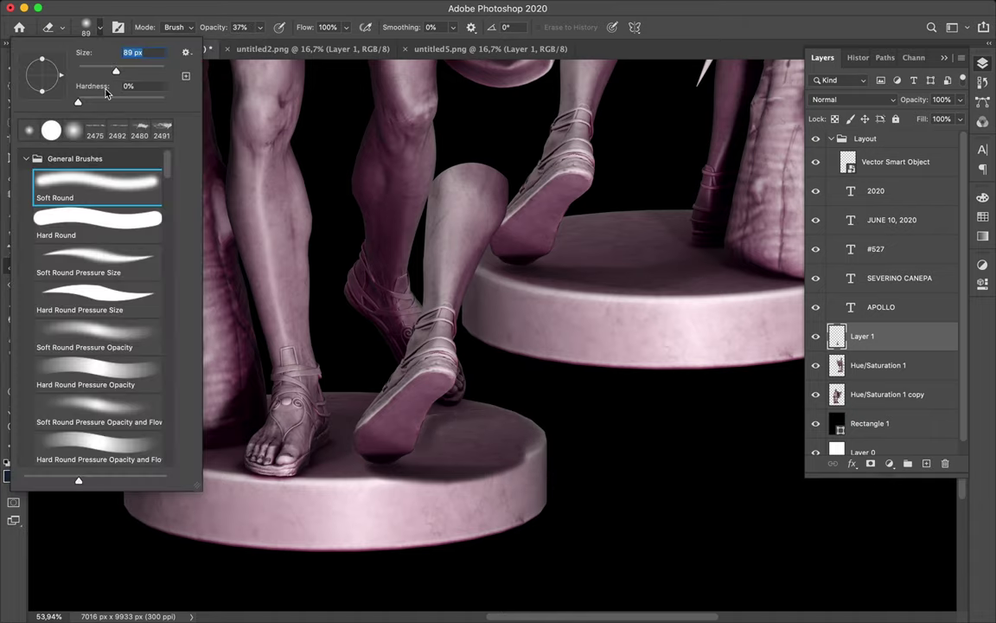
key(Return)
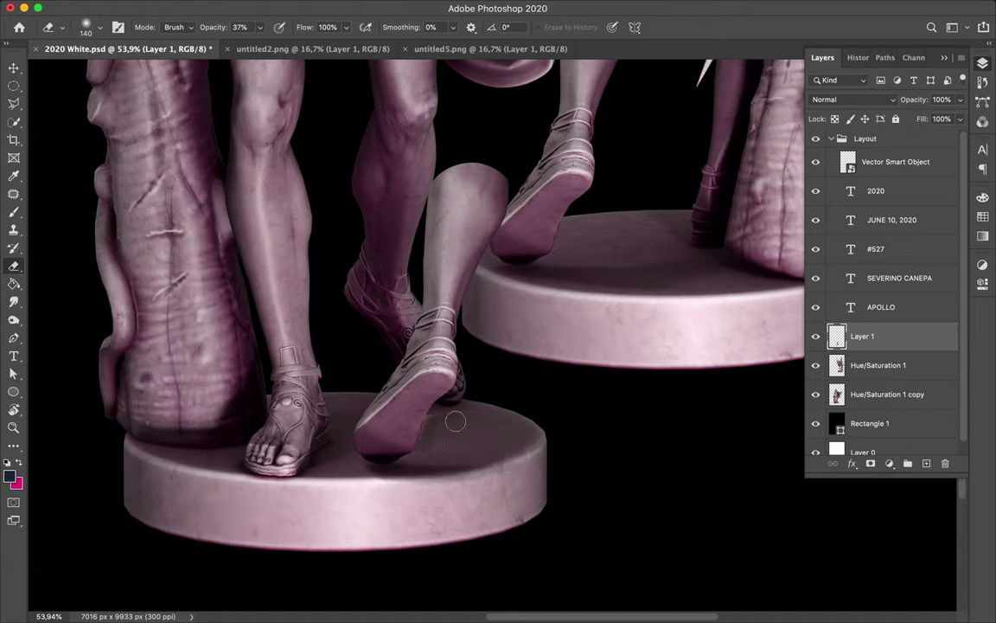
Erase along the copied fragment's edge on the pedestal rim with a 54 px soft eraser at 100% opacity, undoing the last stroke
key(0)
scroll(489, 407, up, 5)
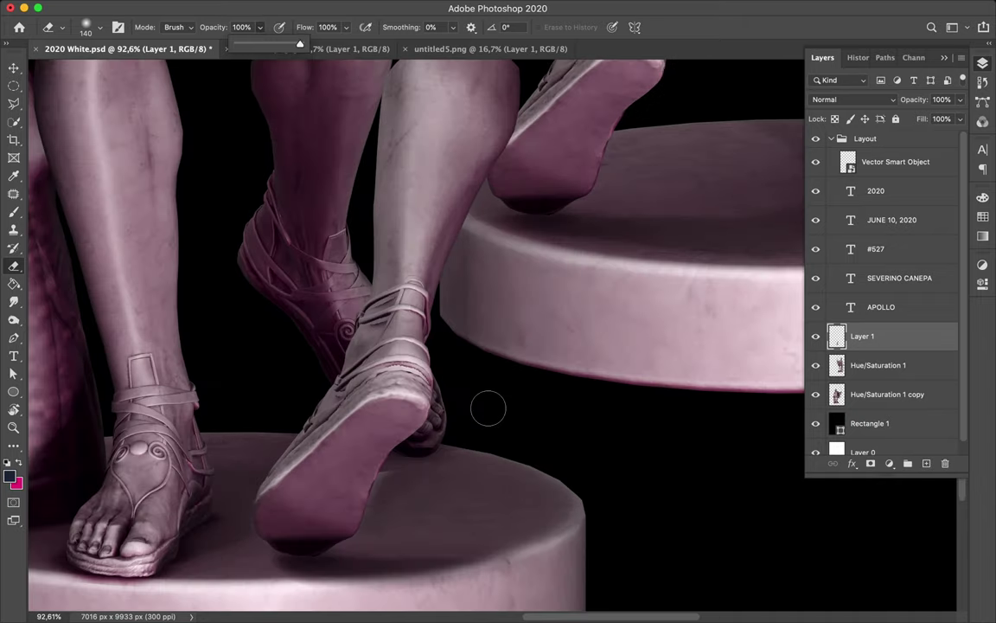
right_click(422, 343)
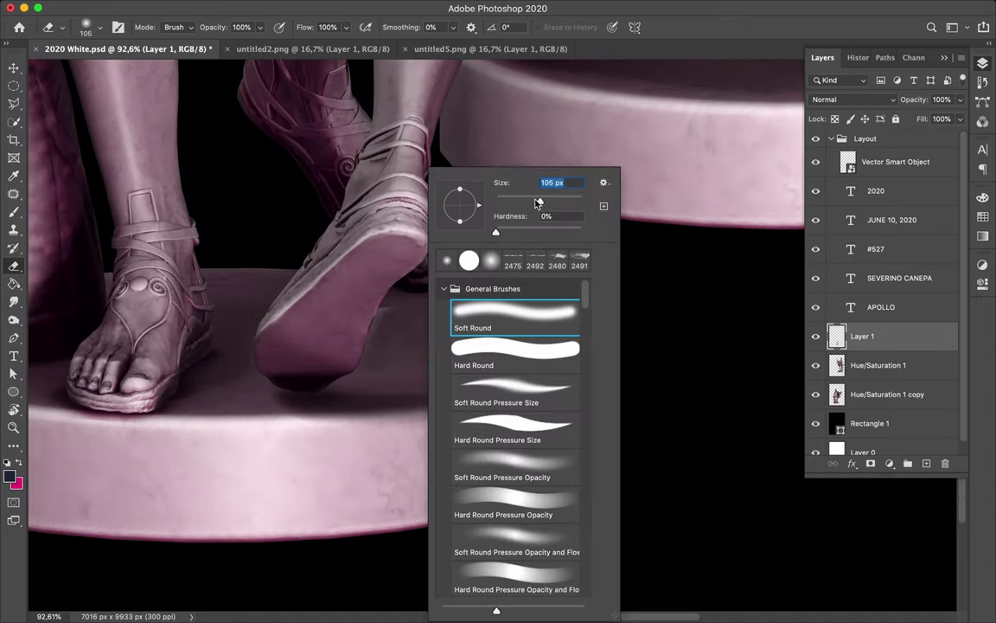
text(54)
key(Return)
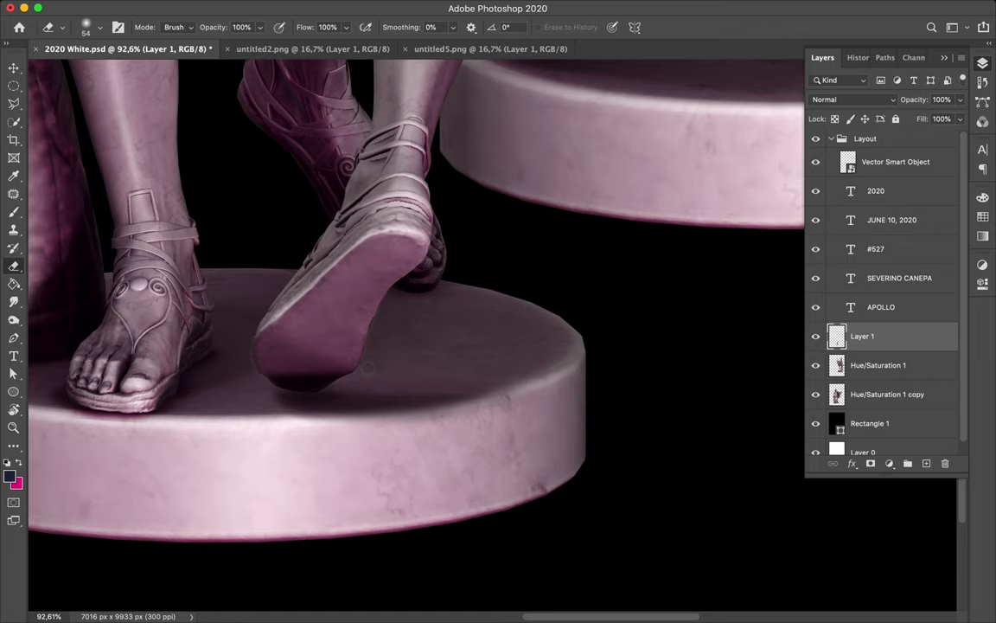
drag(494, 408, 385, 427)
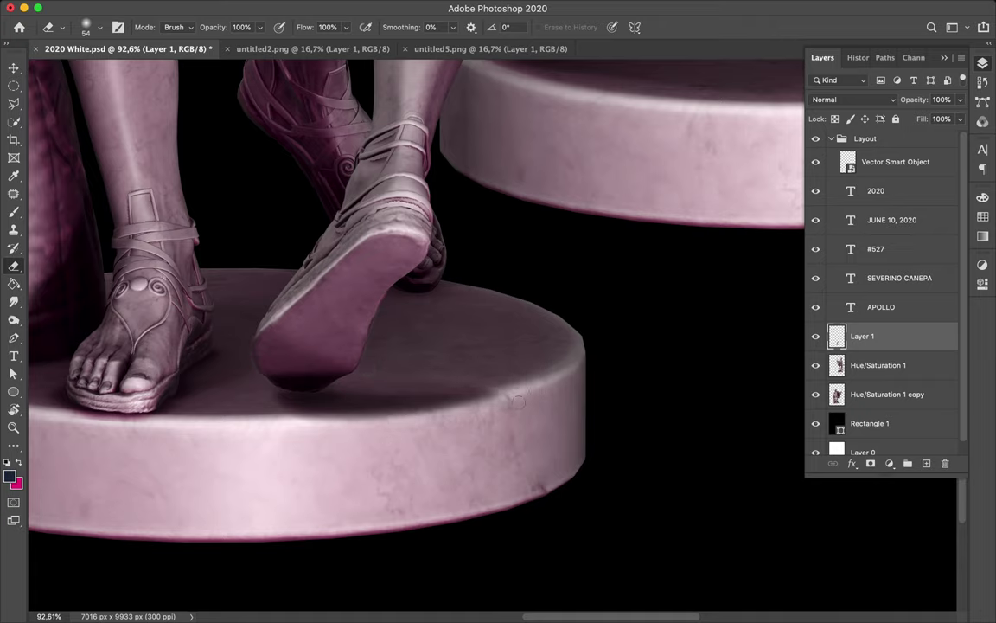
drag(481, 403, 322, 423)
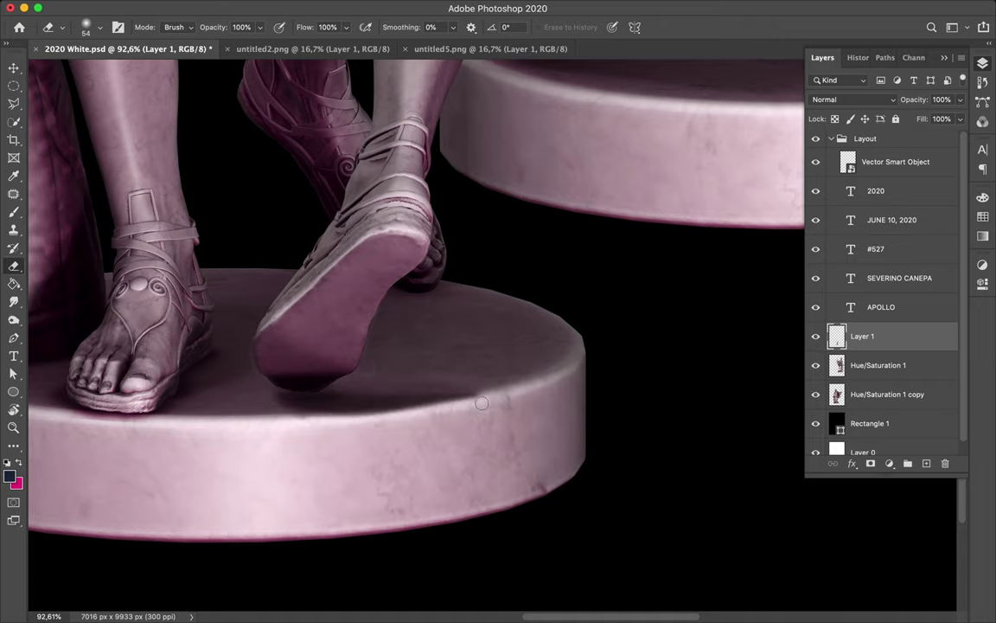
key(super+z)
Soften the shadow edge along the pedestal rim with a 150 px eraser at 35% opacity and save the document
drag(261, 27, 217, 43)
right_click(546, 382)
click(643, 198)
click(506, 374)
drag(495, 402, 382, 421)
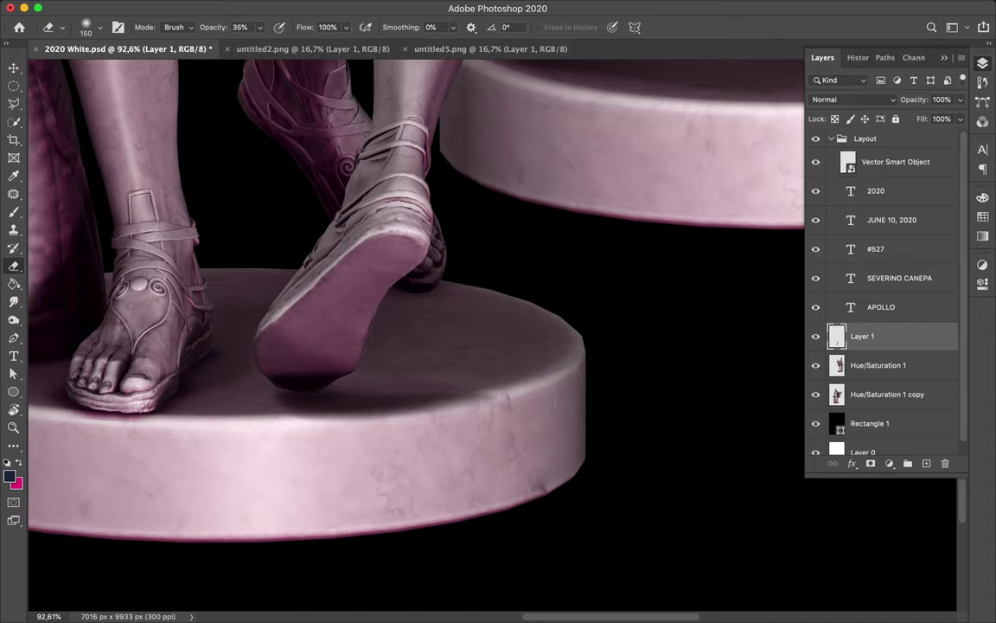
key(ctrl+0)
key(ctrl+s)
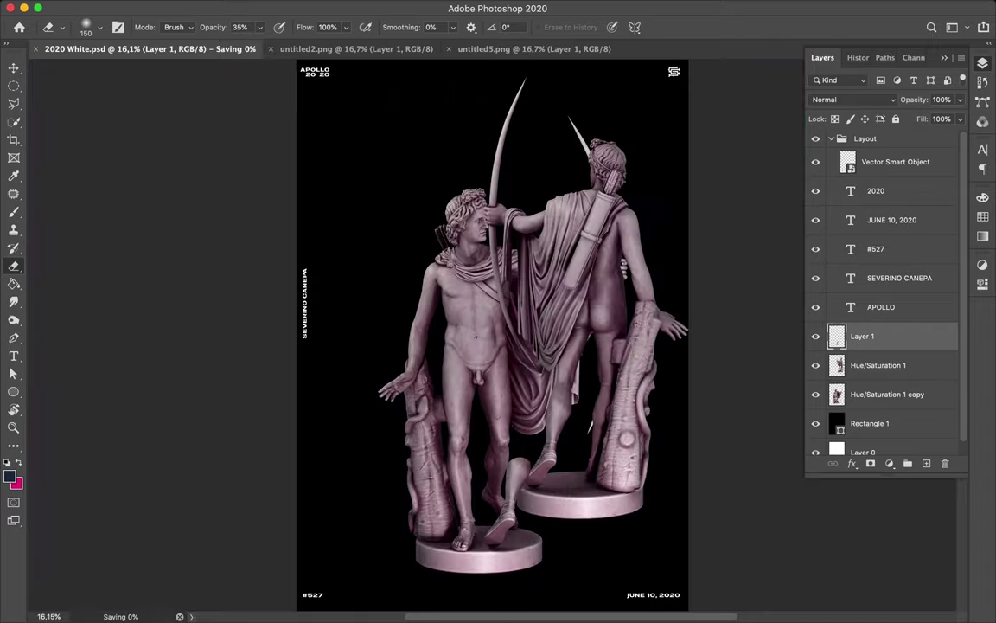
Move the rear statue on the Hue/Saturation 1 layer across so it overlaps the front statue
key(v)
click(616, 298)
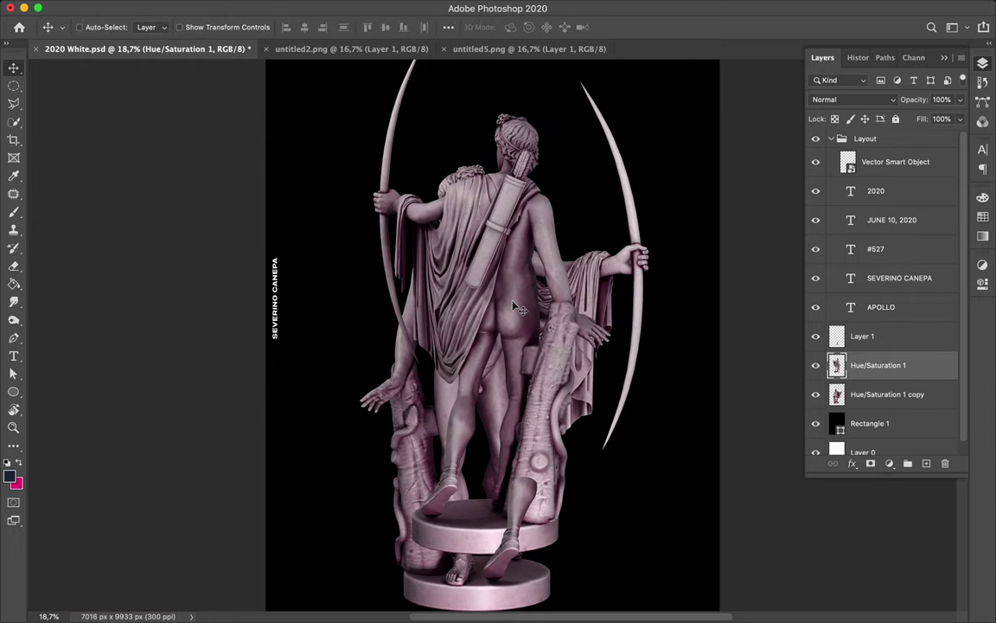
Trace a closed Pen path along the drapery edge from hem past the quiver to the shoulder, enclosing the head, drapery and bow
scroll(491, 332, up, 3)
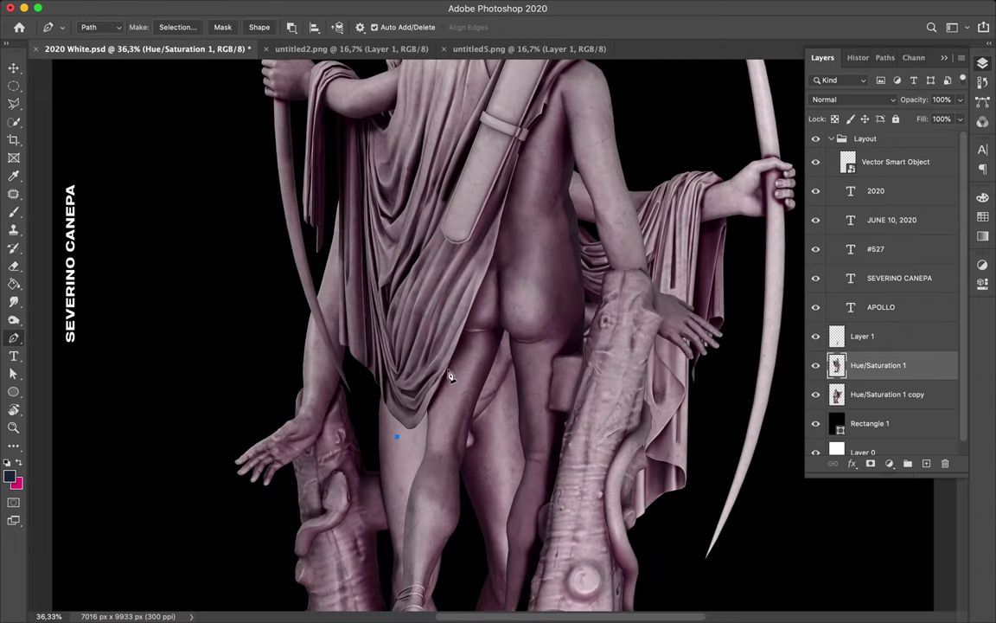
scroll(422, 435, up, 3)
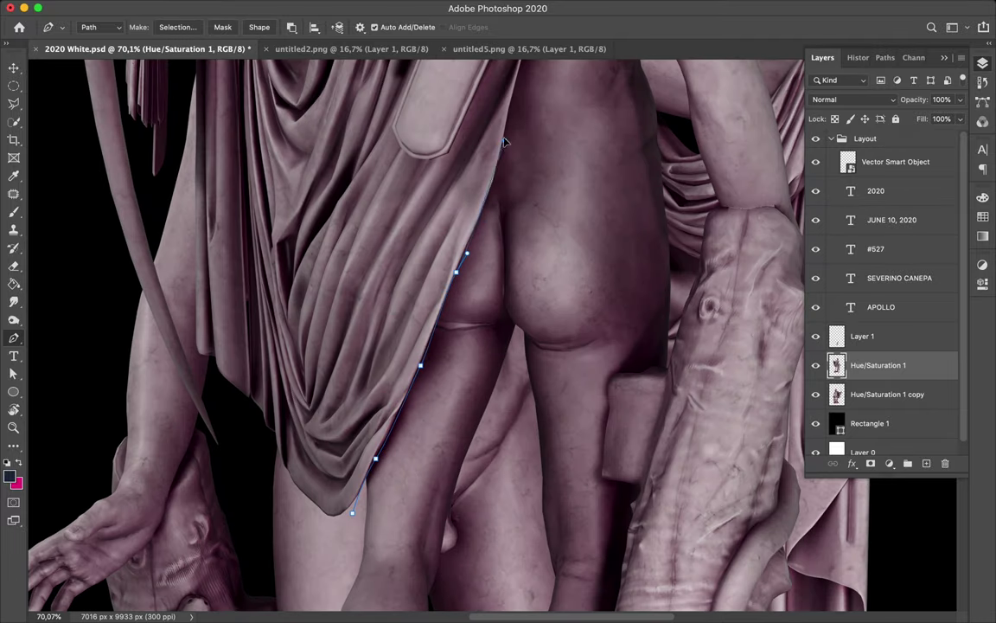
scroll(507, 154, up, 5)
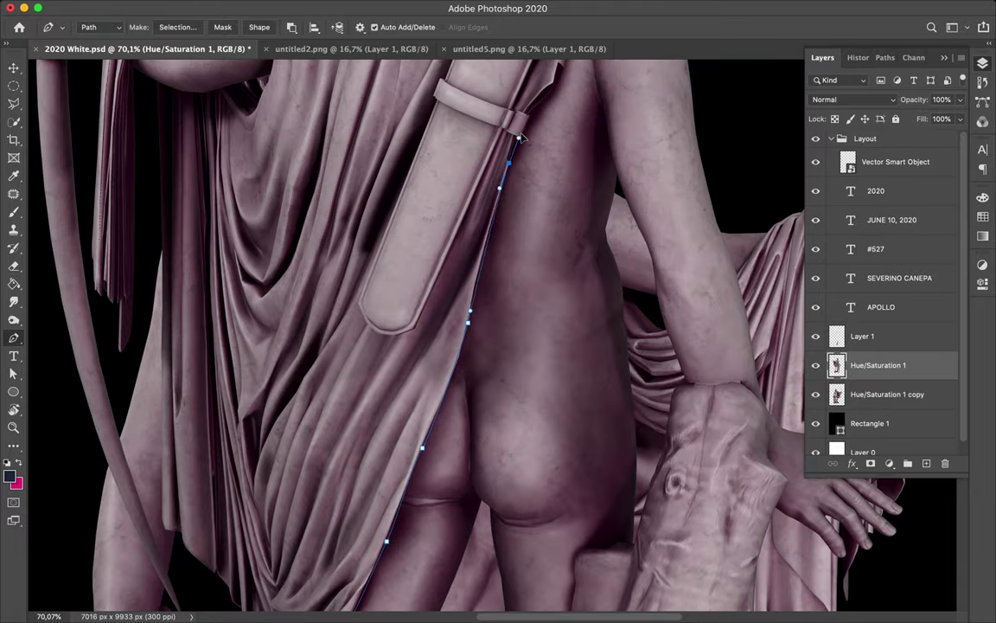
scroll(513, 169, up, 3)
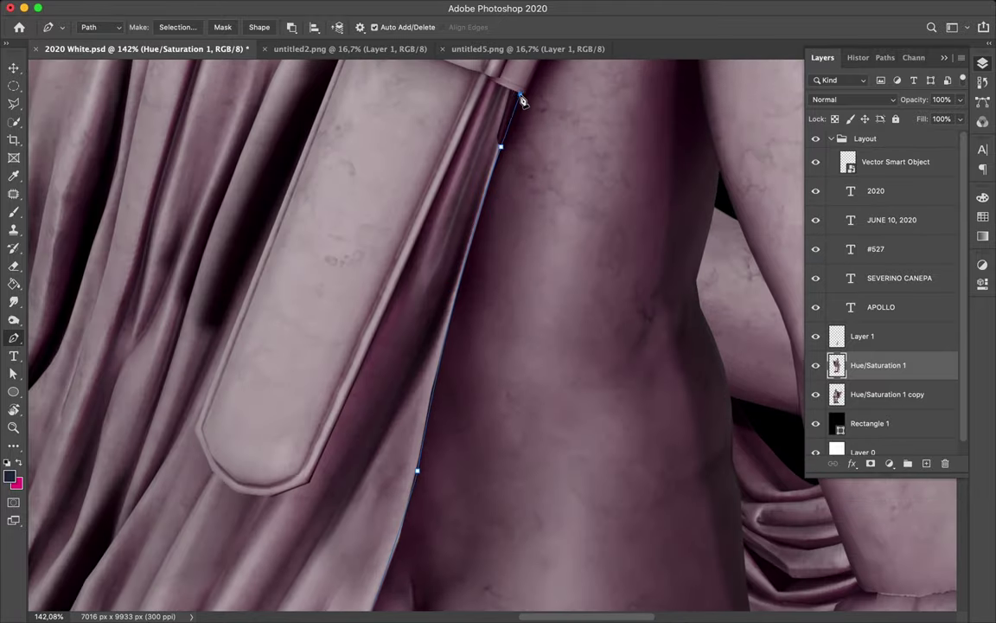
scroll(519, 155, up, 3)
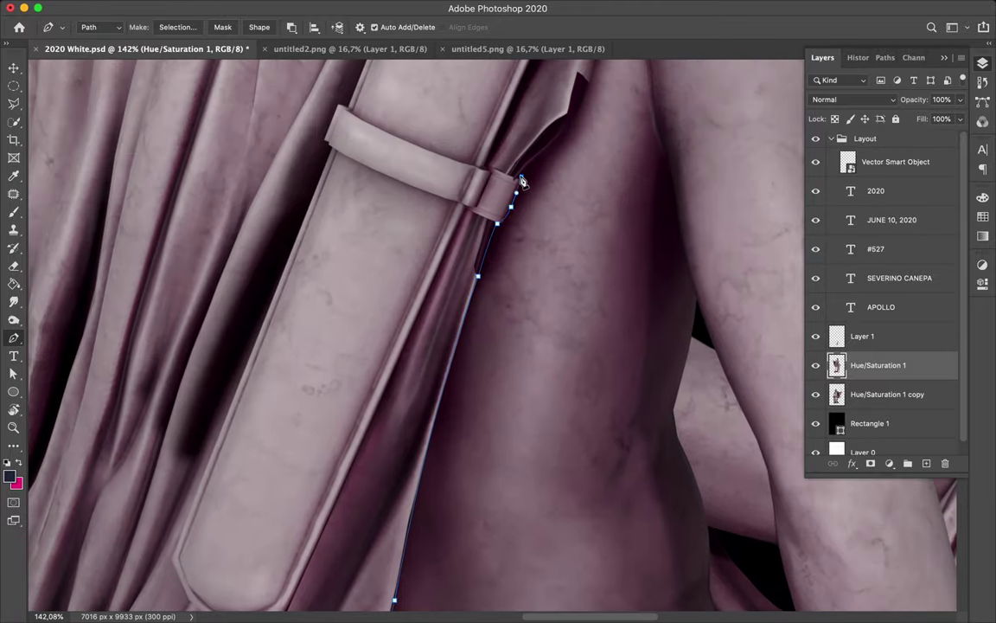
scroll(577, 118, up, 5)
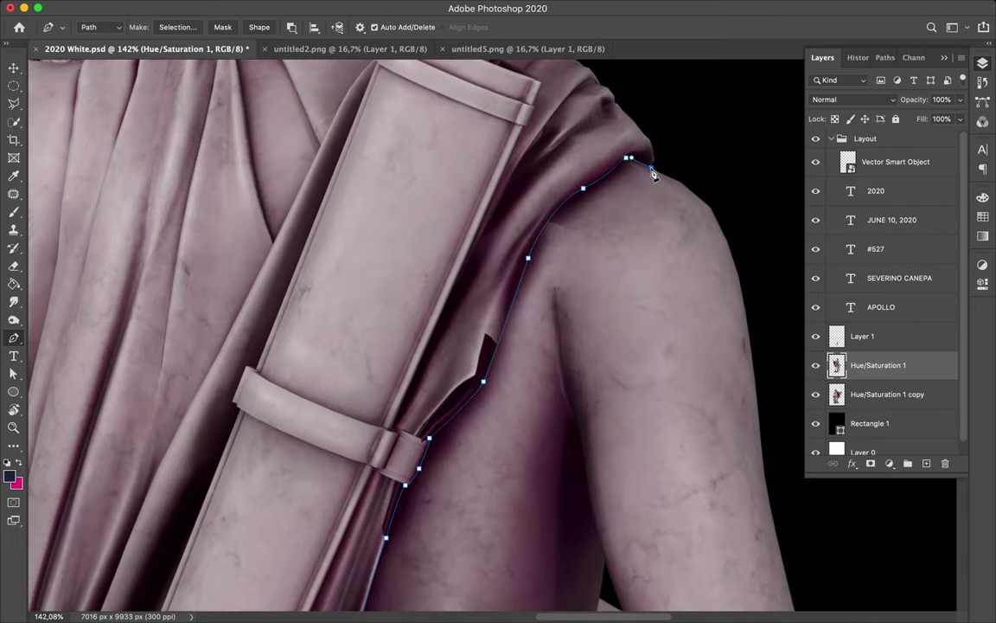
click(690, 111)
key(super+0)
click(547, 139)
click(478, 125)
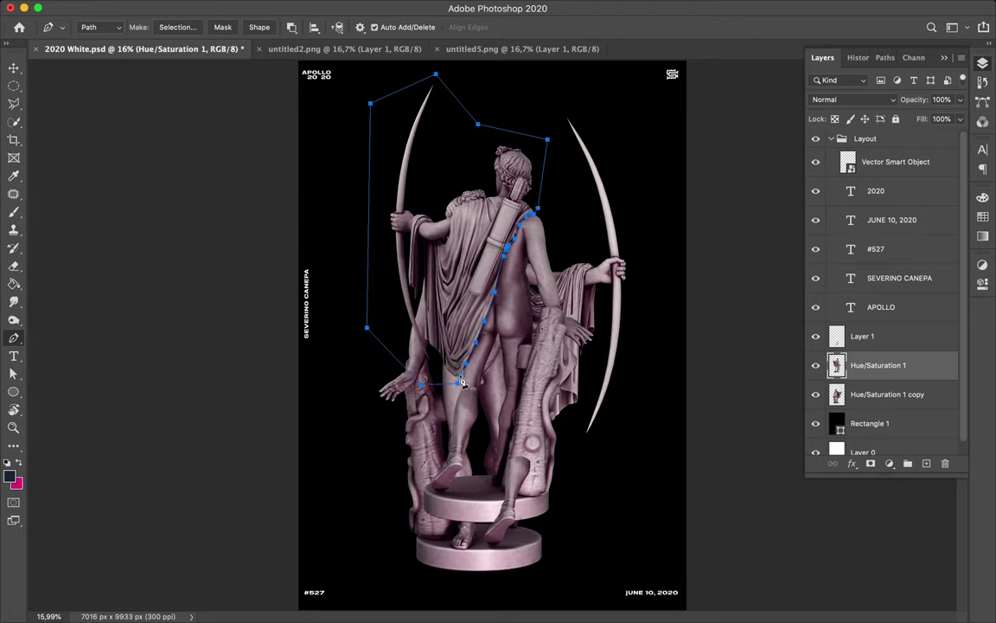
Convert the path to a selection and copy the enclosed head, drapery and bow to a new layer
click(179, 28)
key(Return)
key(super+j)
Hide the Hue/Saturation 1 layer and move the copied drapery and head down over the front statue's torso
click(815, 395)
key(v)
drag(486, 251, 499, 307)
Examine how the copied drapery's cut edges meet the front statue's arm, torso and legs
scroll(503, 287, up, 5)
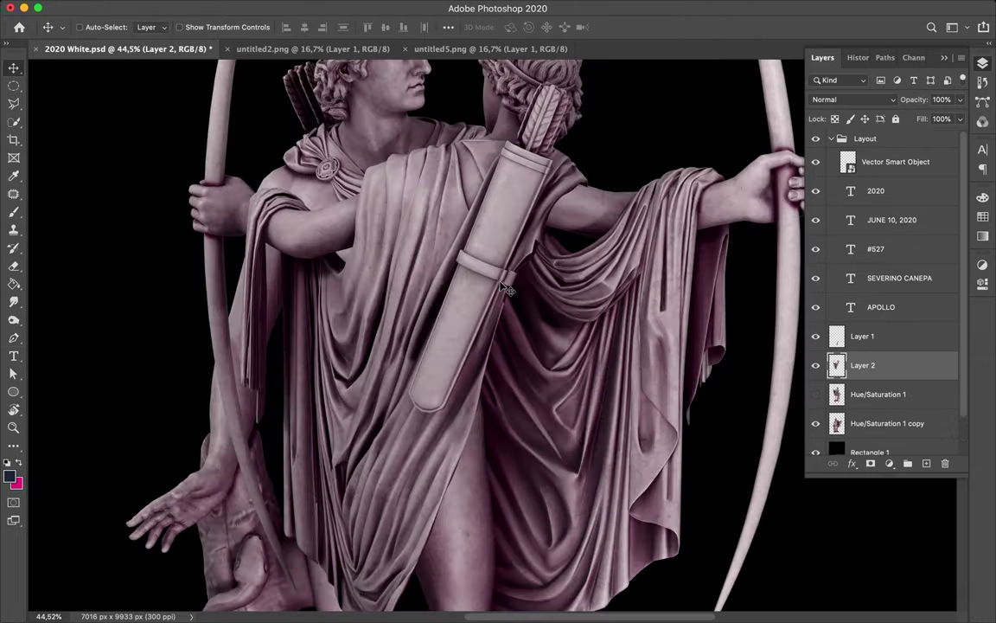
scroll(558, 165, up, 5)
scroll(617, 181, up, 4)
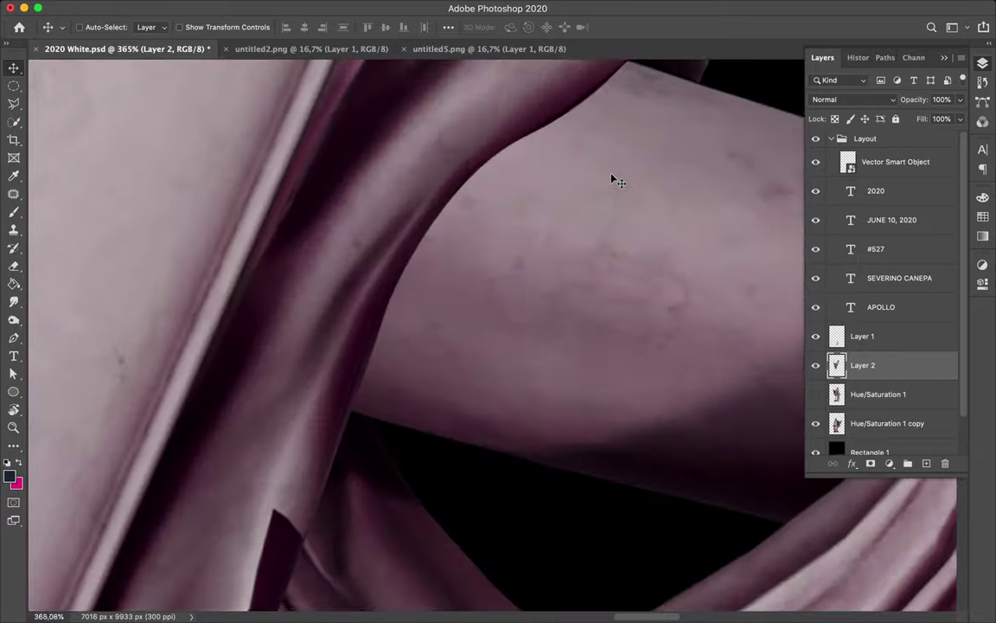
scroll(687, 136, down, 10)
scroll(453, 208, up, 3)
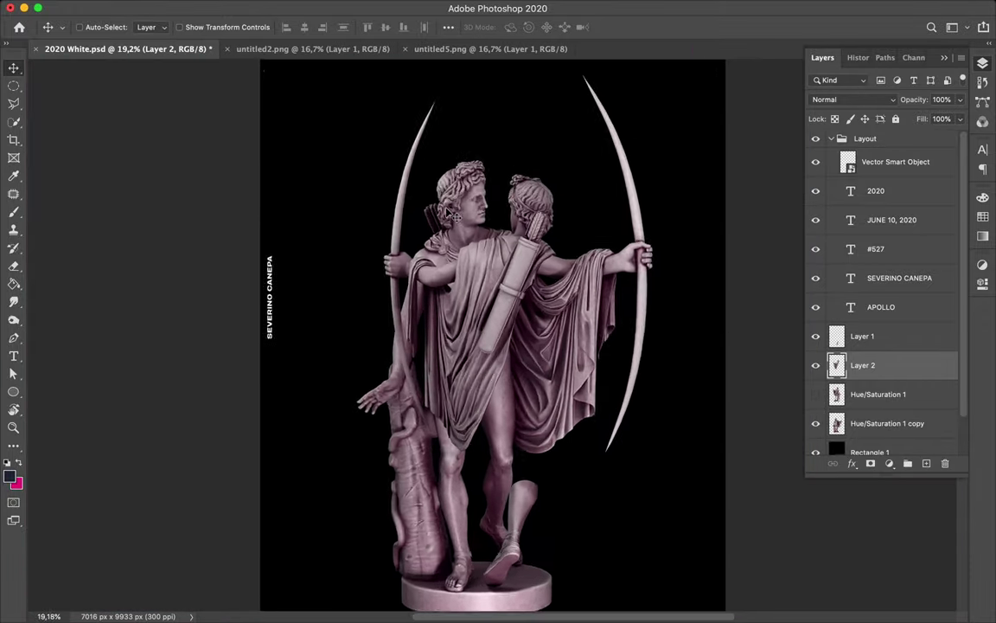
scroll(447, 209, down, 3)
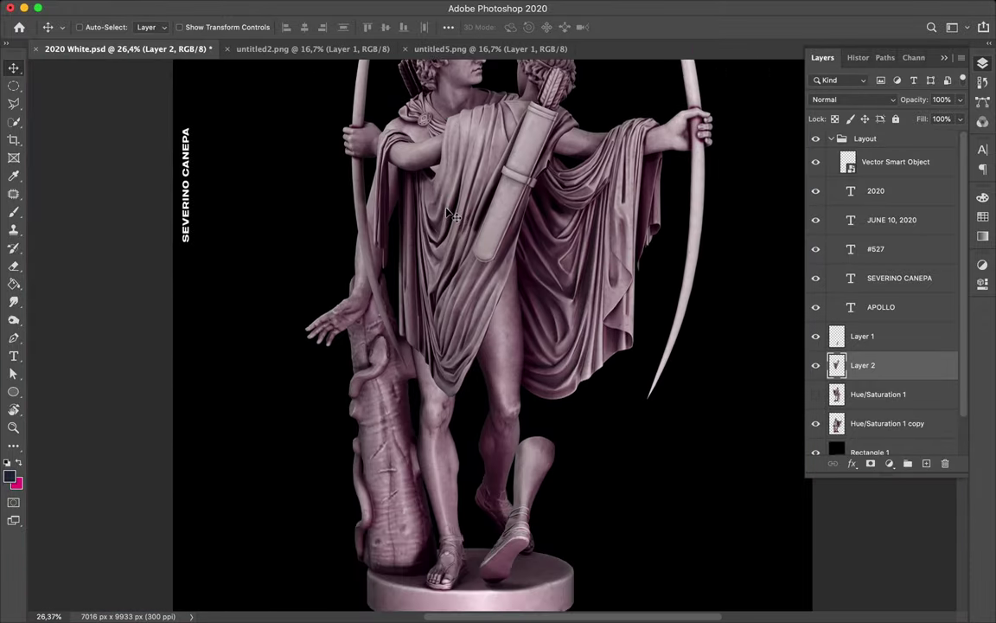
scroll(450, 213, up, 3)
Create a new layer directly beneath Layer 2 and load Layer 2's outline as a selection
click(865, 399)
key(alt+shift+super+n)
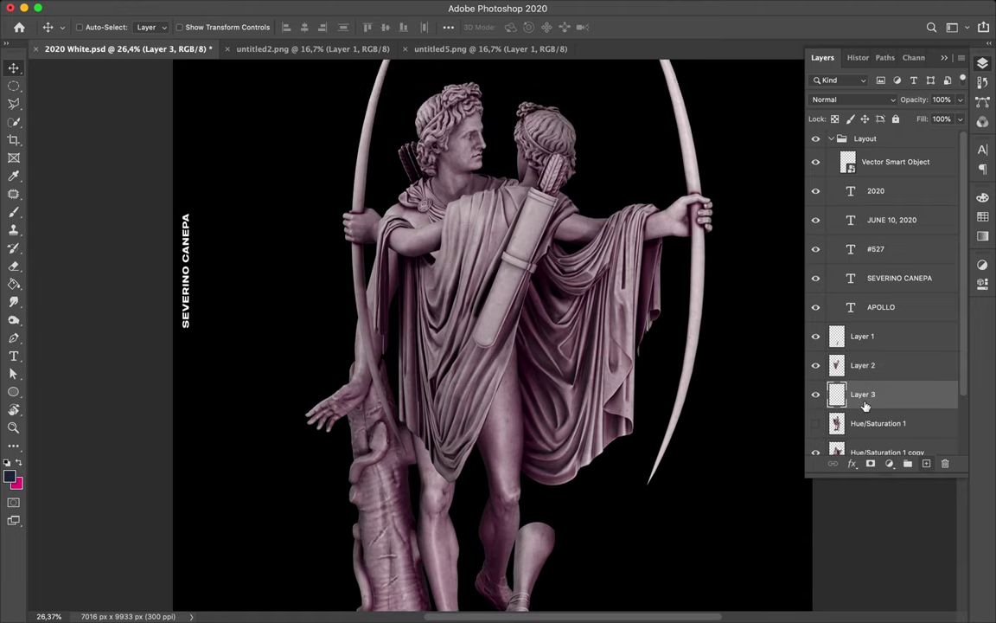
super+click(837, 366)
Sample a dark drapery tone, enlarge the hard round brush to 2480 px, fill the selection on Layer 3 with the tone and deselect
key(i)
click(522, 350)
key(b)
right_click(523, 355)
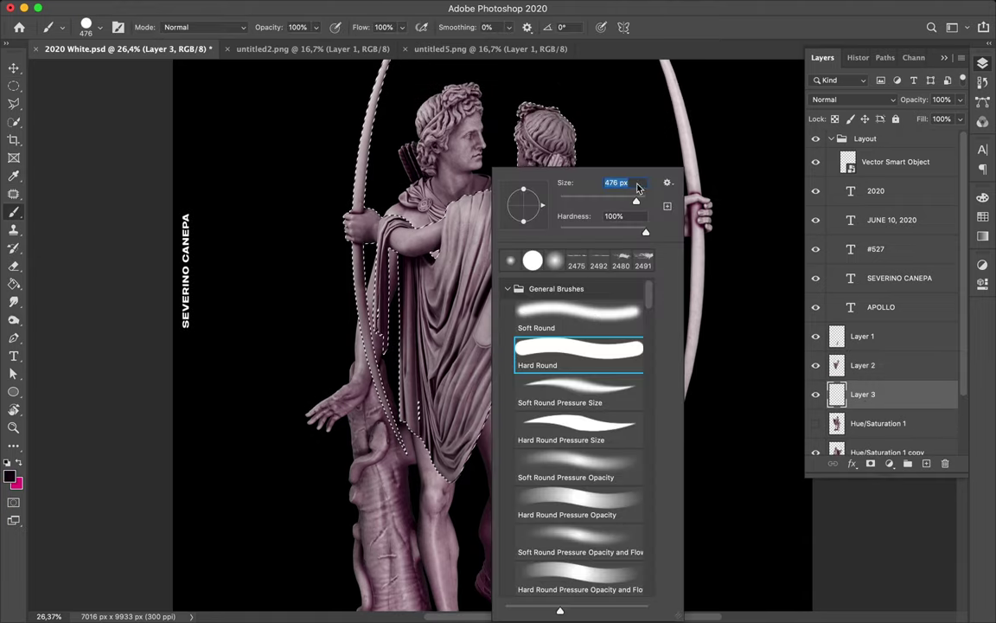
drag(636, 199, 641, 201)
scroll(576, 202, down, 1)
click(427, 42)
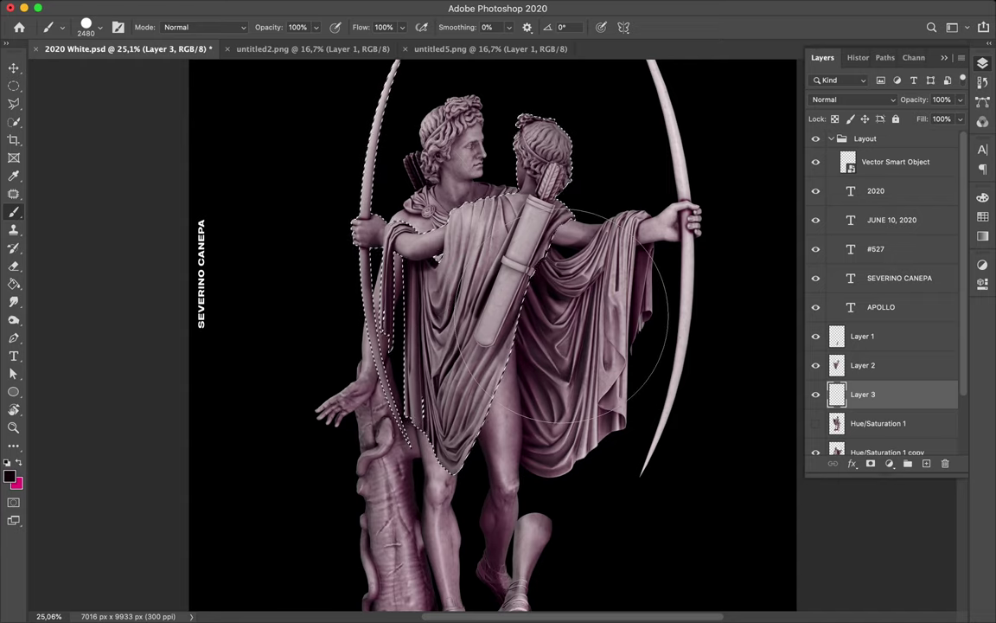
key(alt+BackSpace)
key(v)
key(m)
key(super+d)
Blur the dark silhouette on Layer 3 so it forms a soft shadow behind the drapery
key(v)
click(324, 8)
mouse_move(346, 171)
click(605, 223)
click(782, 149)
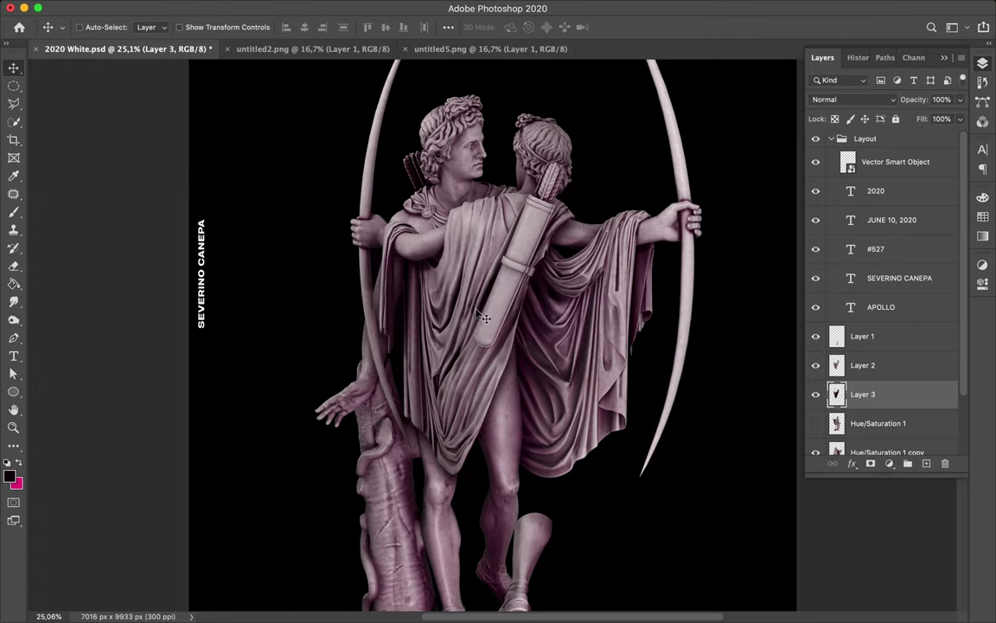
Add a layer mask to Layer 2 and load the front statue's outline from Hue/Saturation 1 copy as a selection
click(922, 440)
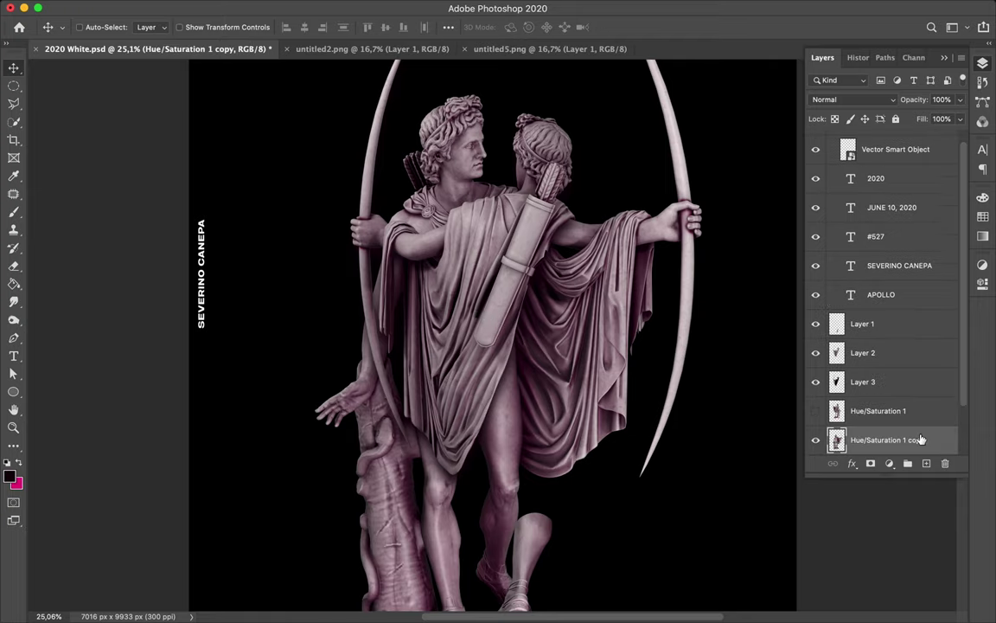
click(896, 353)
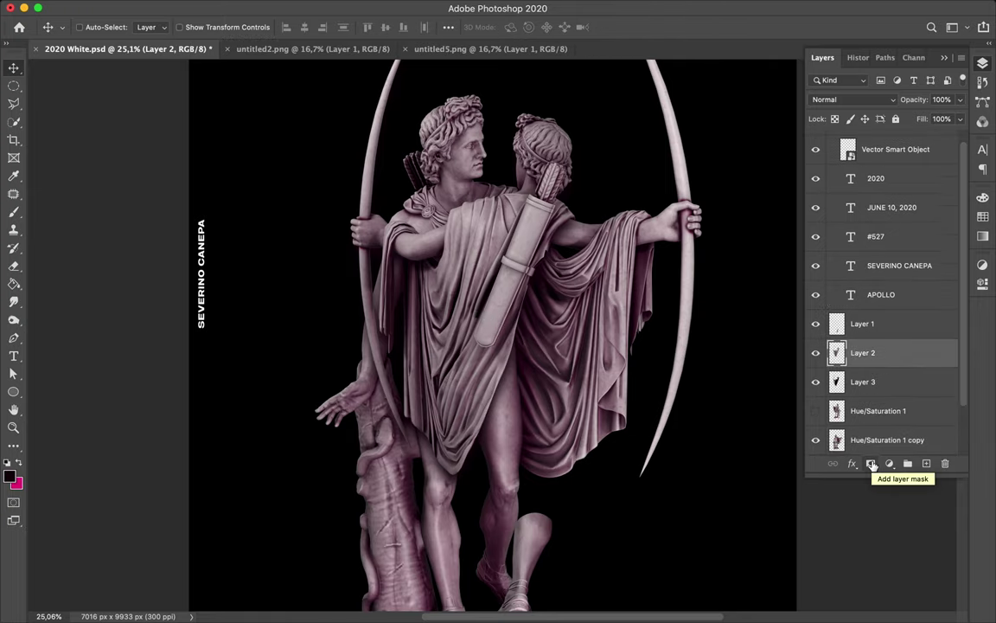
click(871, 465)
key(ctrl+shift+d)
key(b)
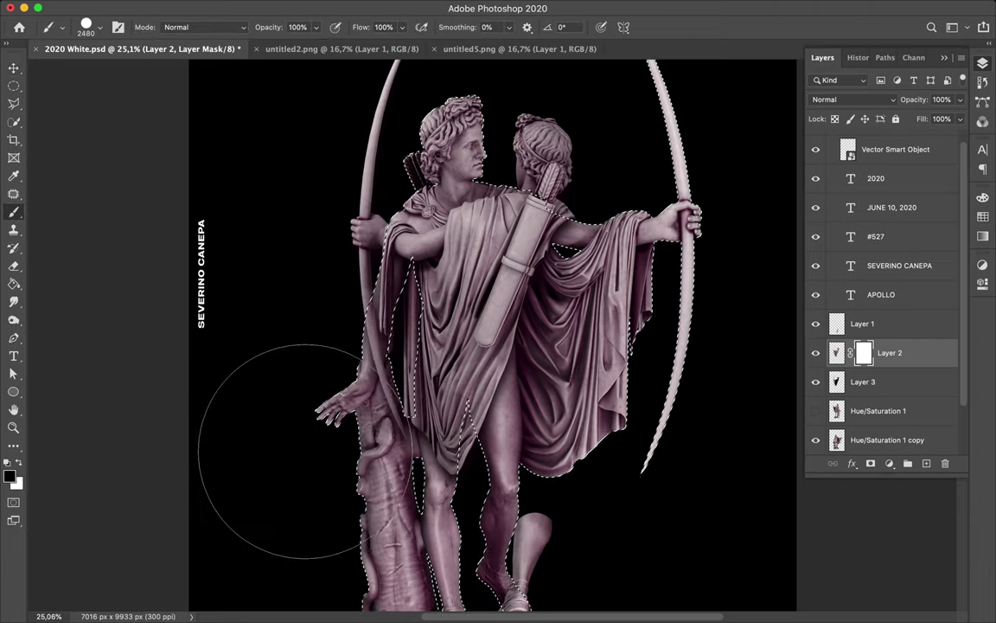
Paint black on Layer 2's mask within the selection to hide the bow where it crosses the forearm and tree trunk
drag(305, 451, 296, 457)
scroll(270, 398, up, 5)
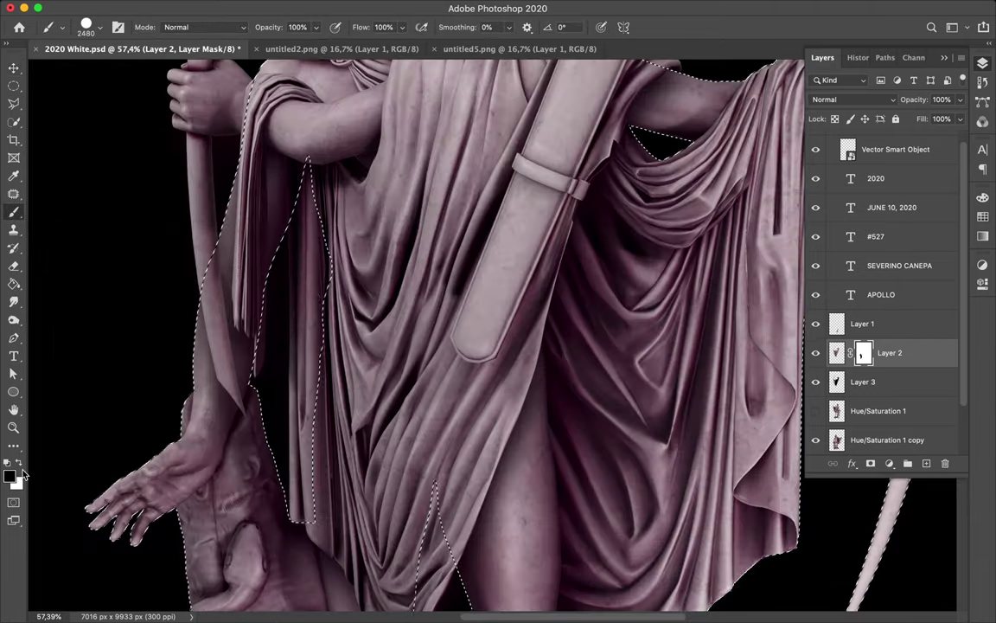
scroll(247, 309, left, 5)
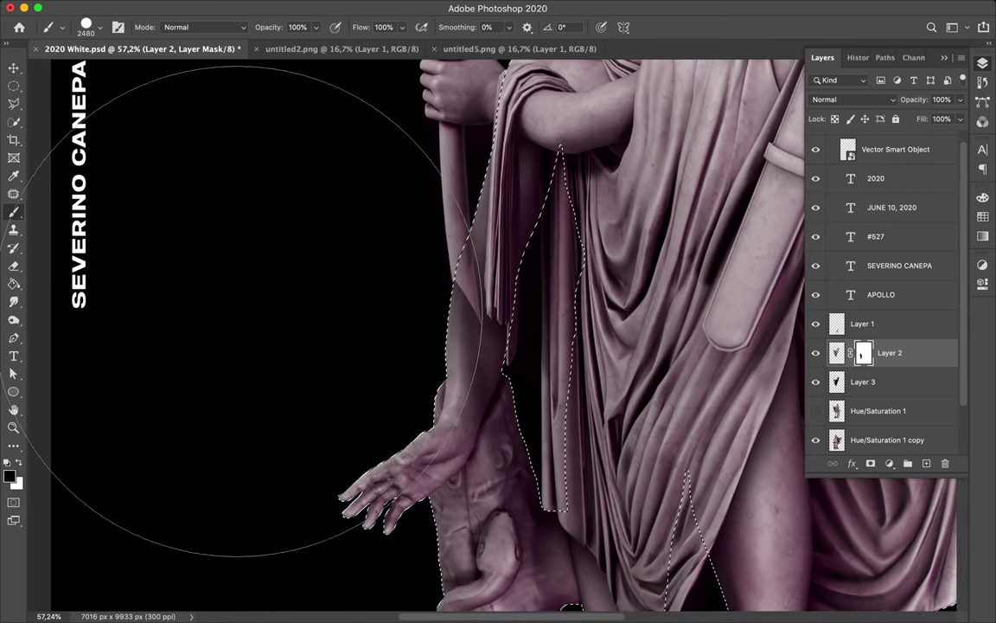
Try to paint a dark shadow over the forearm and trunk on Layer 3 with a 252 px soft round brush, undoing it
click(900, 384)
click(99, 28)
click(115, 182)
drag(163, 72, 145, 76)
mouse_move(465, 247)
mouse_down()
mouse_move(451, 268)
mouse_move(460, 337)
mouse_move(507, 434)
mouse_move(436, 465)
mouse_up()
key(super+z)
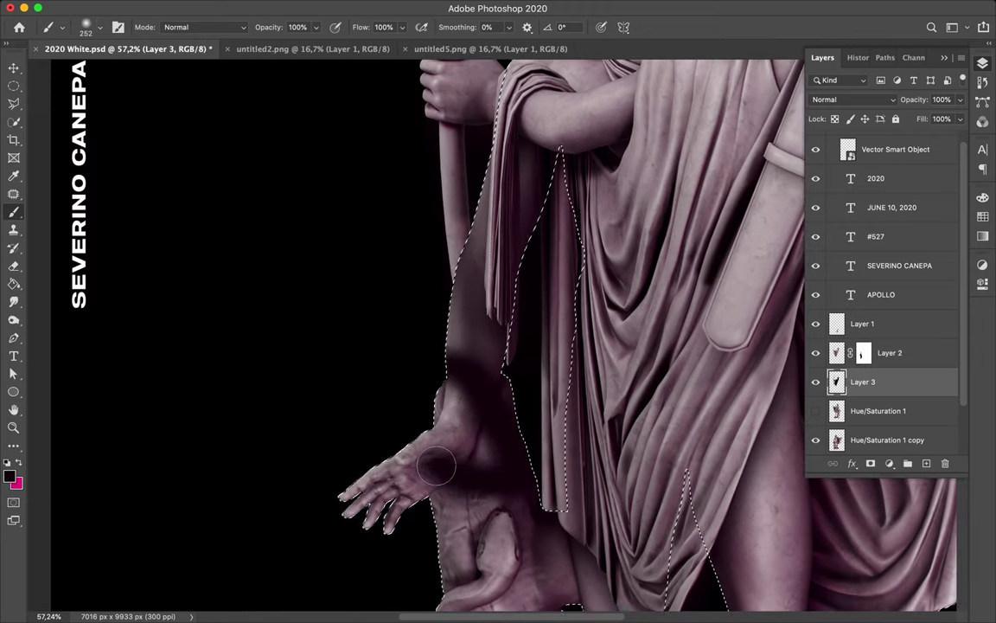
key(super+z)
Erase the shadow on Layer 3 where it covers the forearm, hand and tree trunk, raising the 150 px Eraser's opacity to 100%
key(e)
mouse_move(465, 230)
mouse_down()
mouse_move(462, 314)
mouse_move(465, 290)
mouse_move(475, 381)
mouse_move(531, 524)
mouse_up()
scroll(509, 457, down, 4)
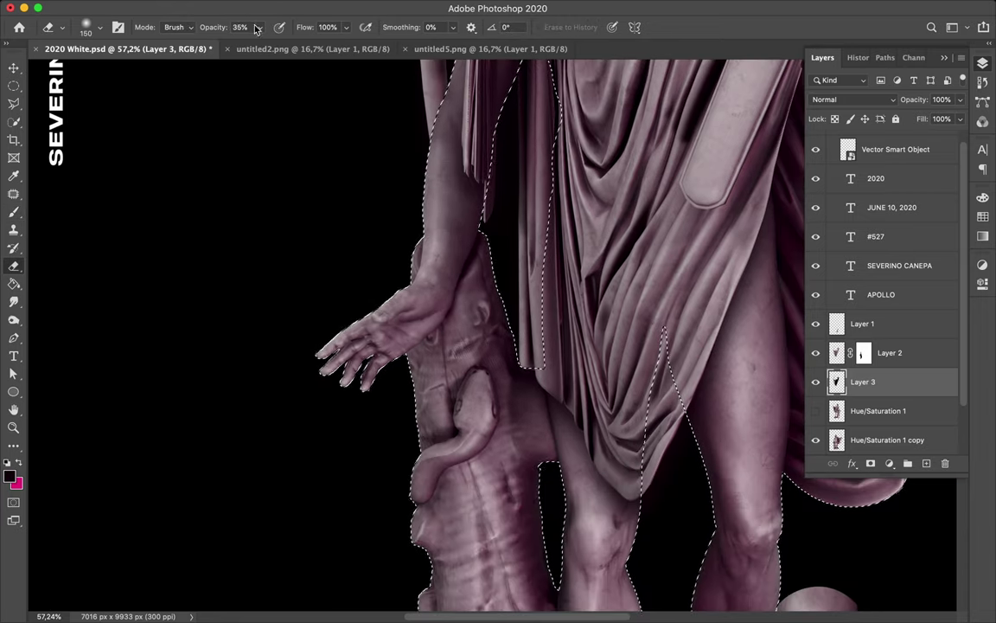
drag(256, 28, 294, 40)
scroll(345, 286, up, 2)
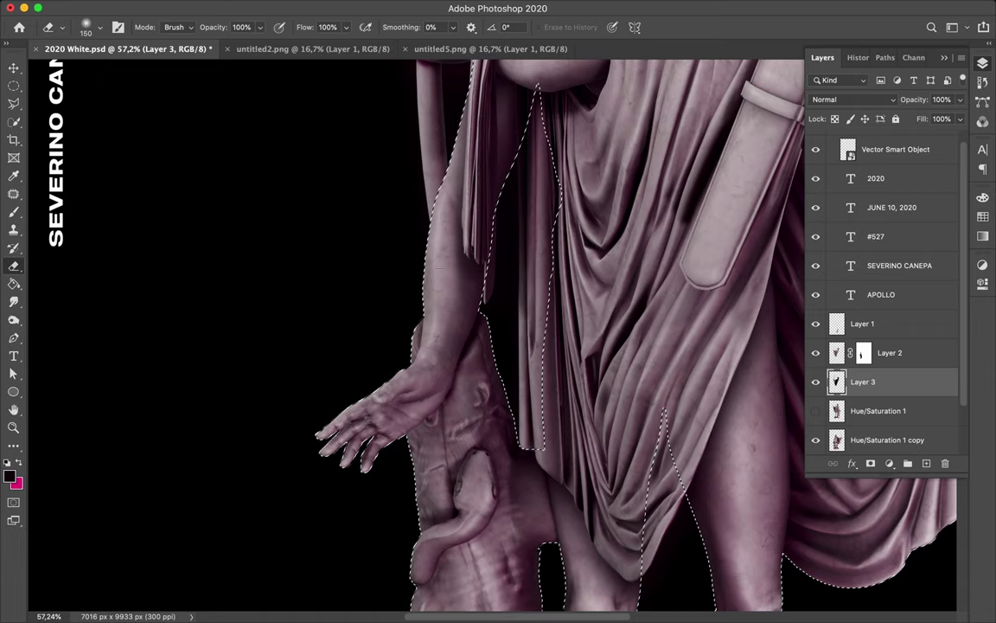
drag(471, 390, 475, 432)
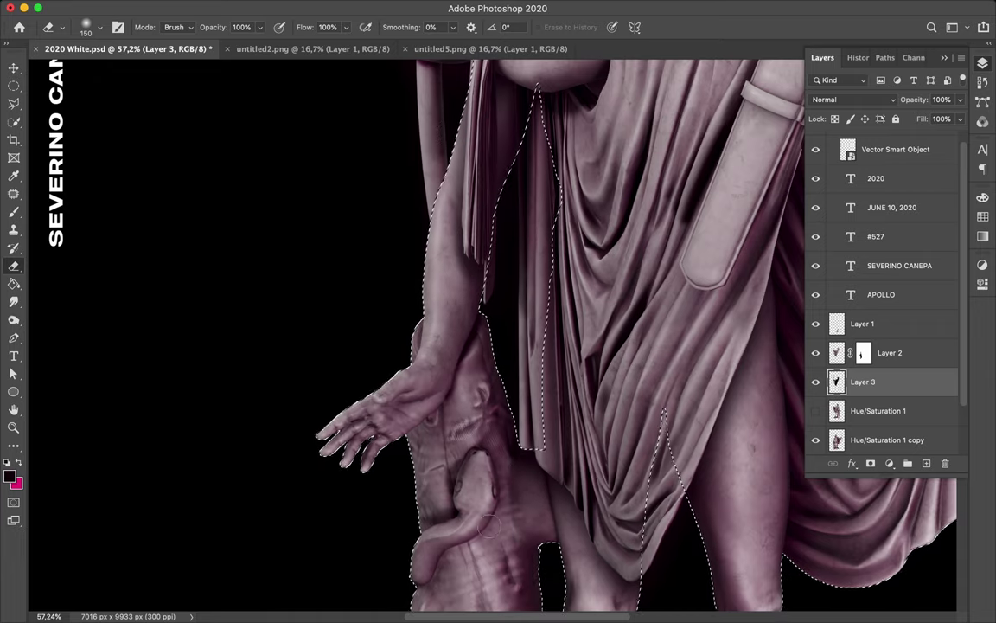
scroll(430, 240, down, 6)
Clear the selection, look over the whole figure and save the document
key(m)
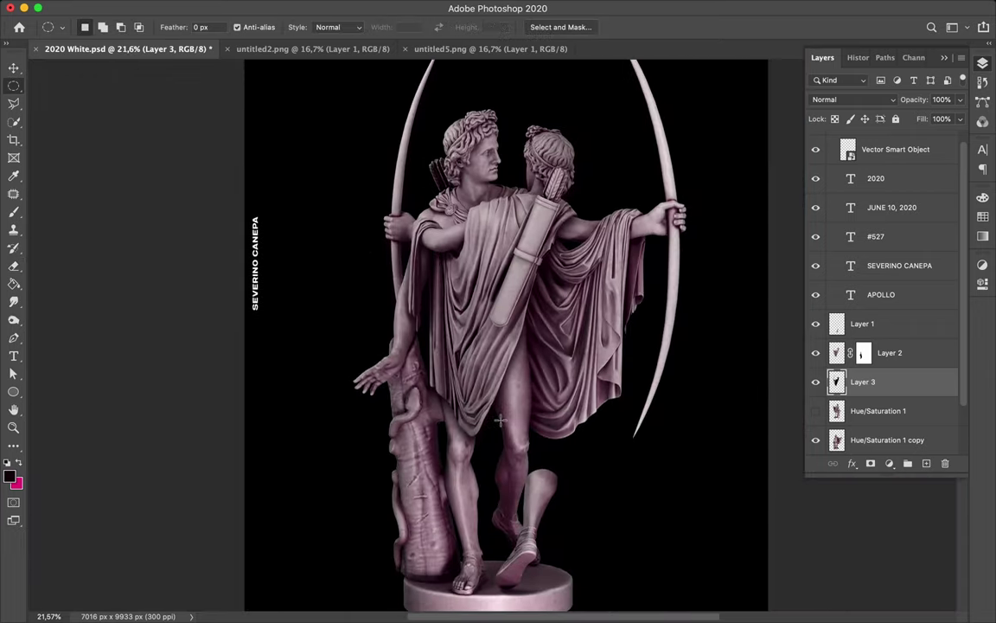
scroll(500, 420, down, 3)
scroll(501, 420, up, 5)
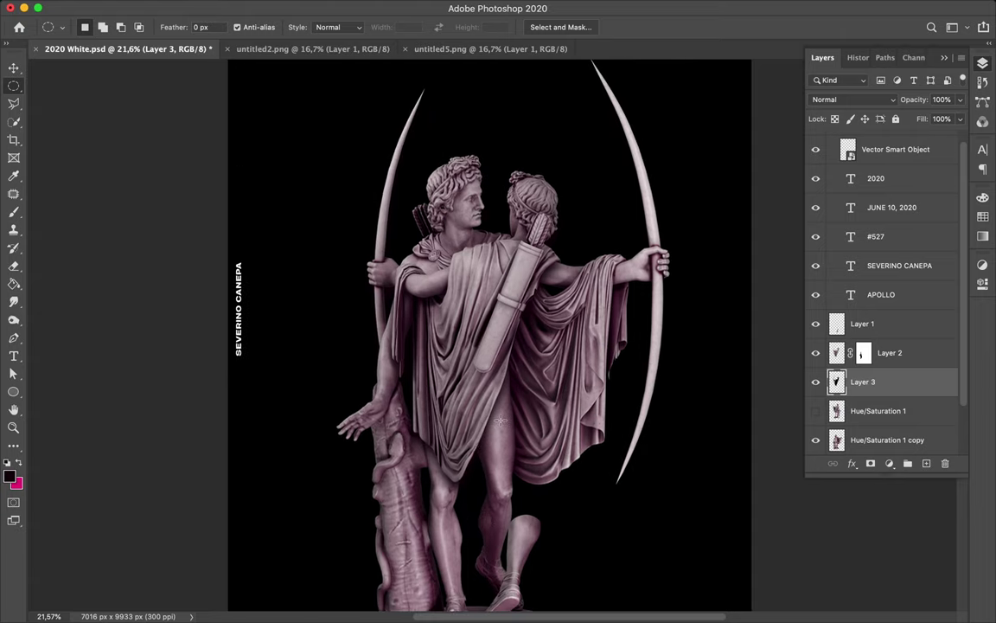
scroll(531, 371, down, 5)
key(super+s)
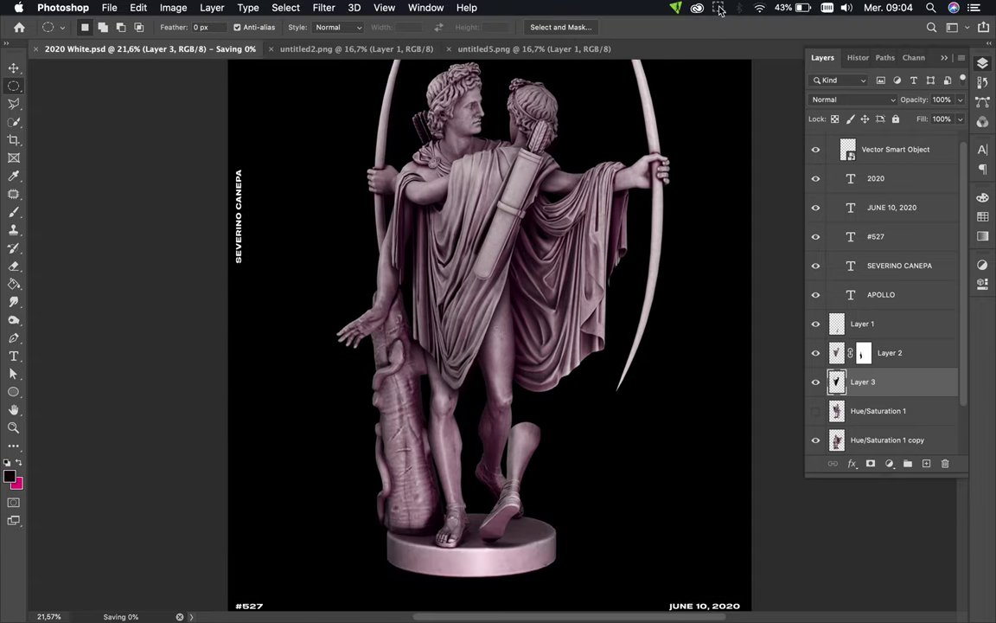
scroll(744, 216, down, 1)
click(878, 411)
key(p)
click(352, 163)
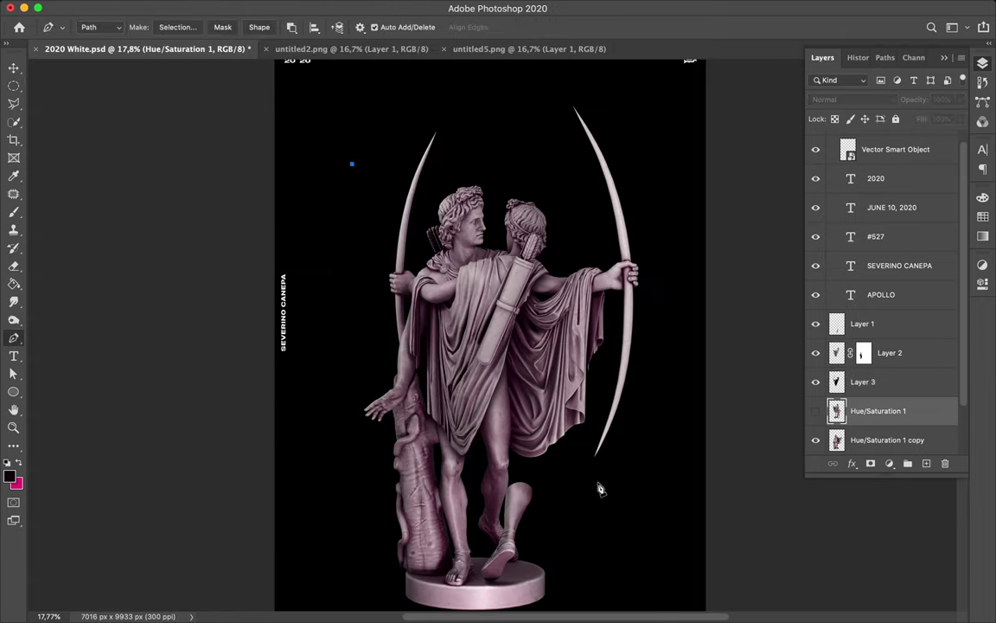
key(a)
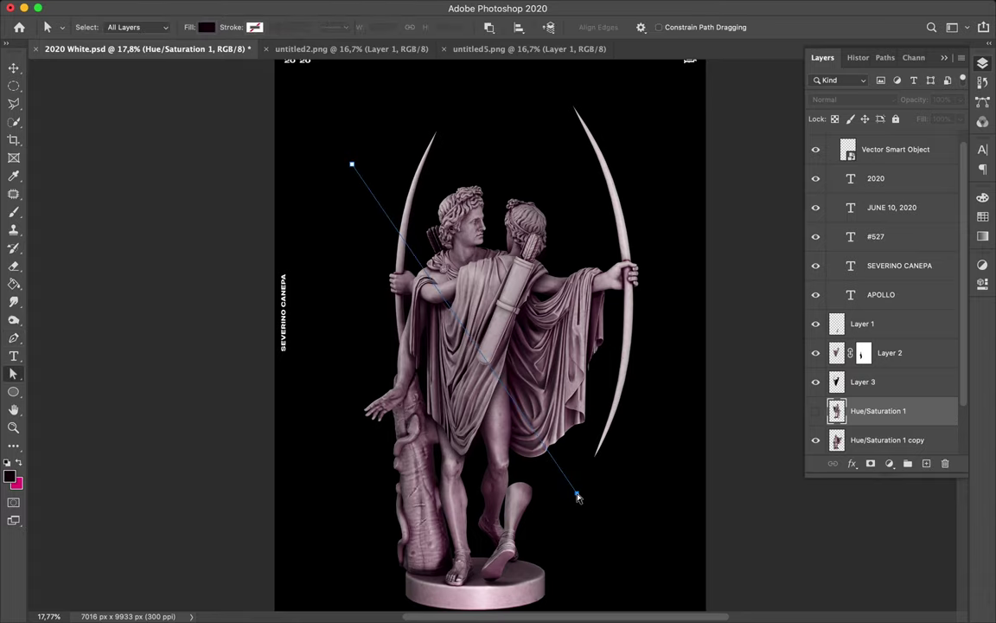
key(p)
click(176, 32)
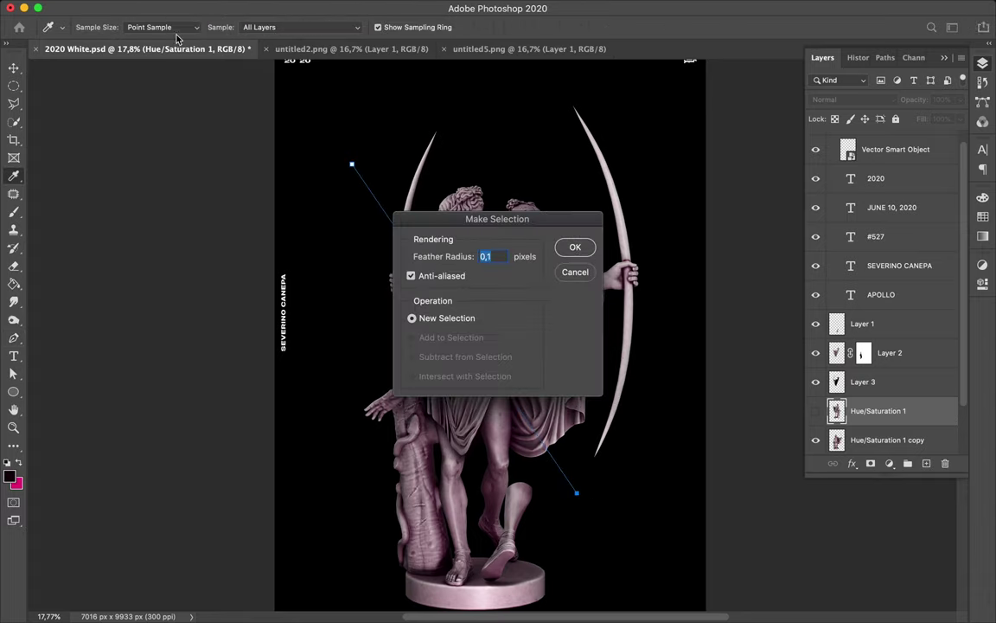
click(576, 249)
Draw a straight diagonal line shape across both figures with the Pen tool, using no fill and a bright green 3ee727 stroke
key(p)
click(357, 176)
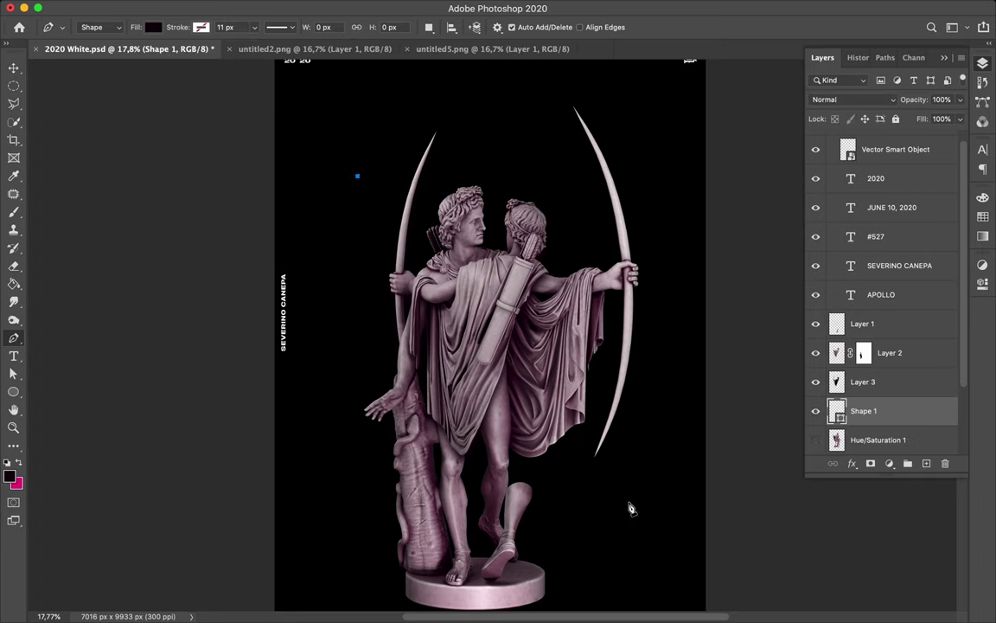
click(153, 27)
click(201, 27)
click(286, 55)
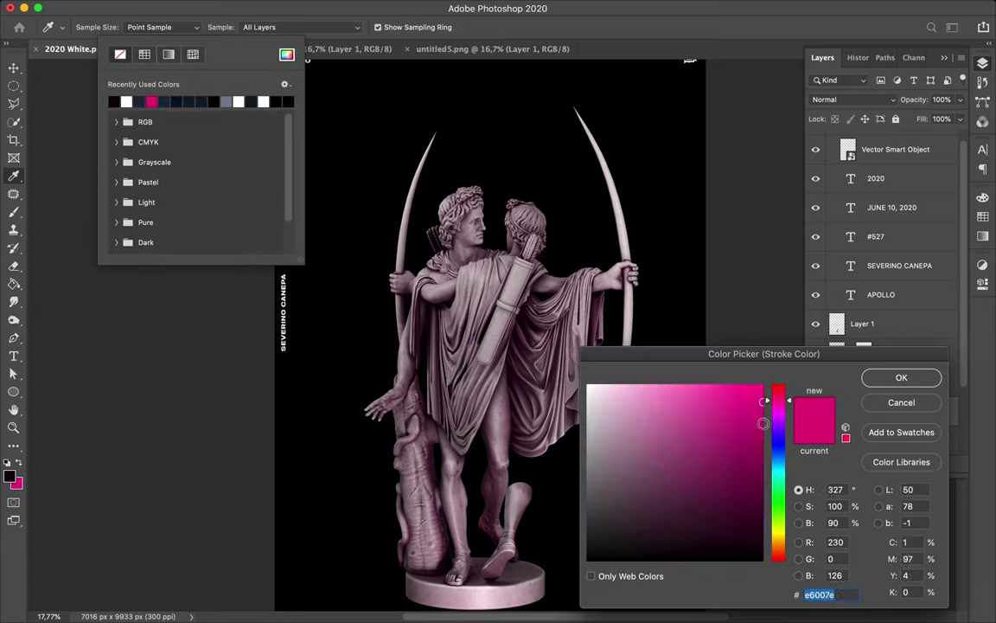
click(783, 491)
drag(785, 491, 780, 509)
click(734, 401)
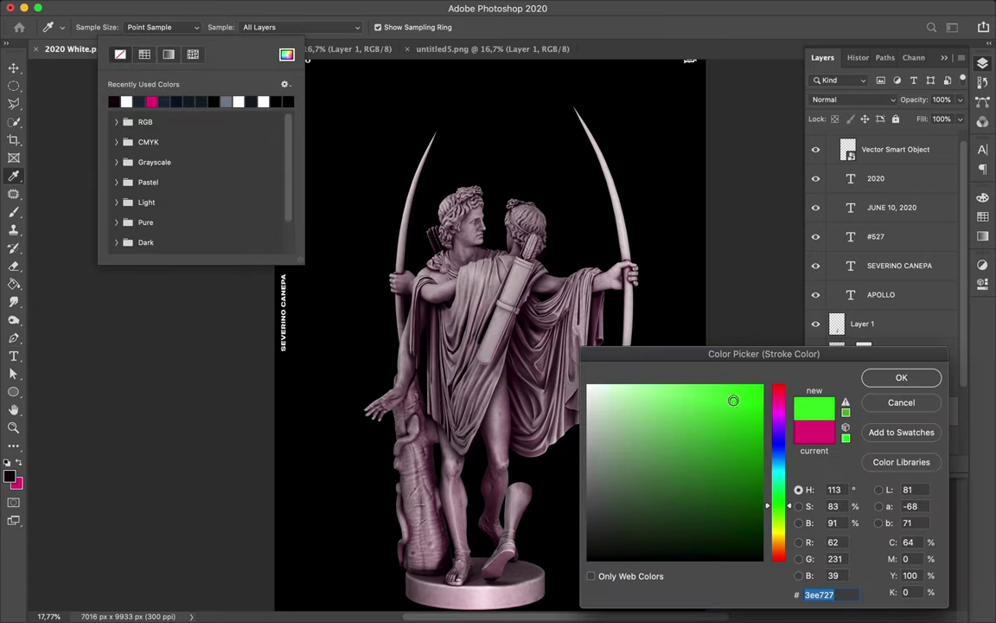
click(901, 379)
Thicken the green line's stroke and move its Shape 1 layer above Layer 1 in the stack
double_click(238, 28)
key(shift+Up)
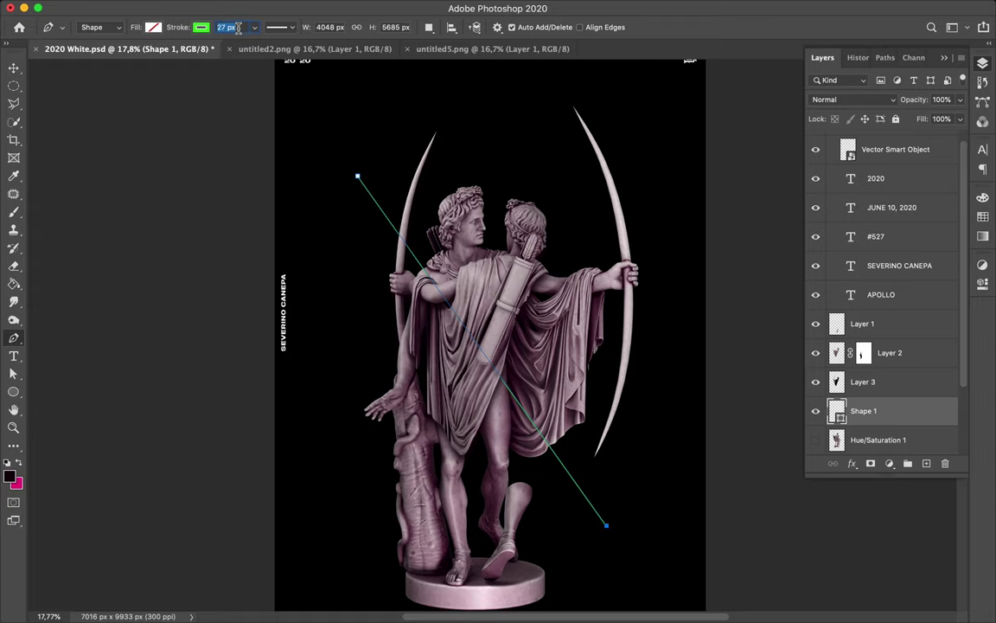
click(15, 69)
drag(863, 411, 865, 324)
super+click(837, 388)
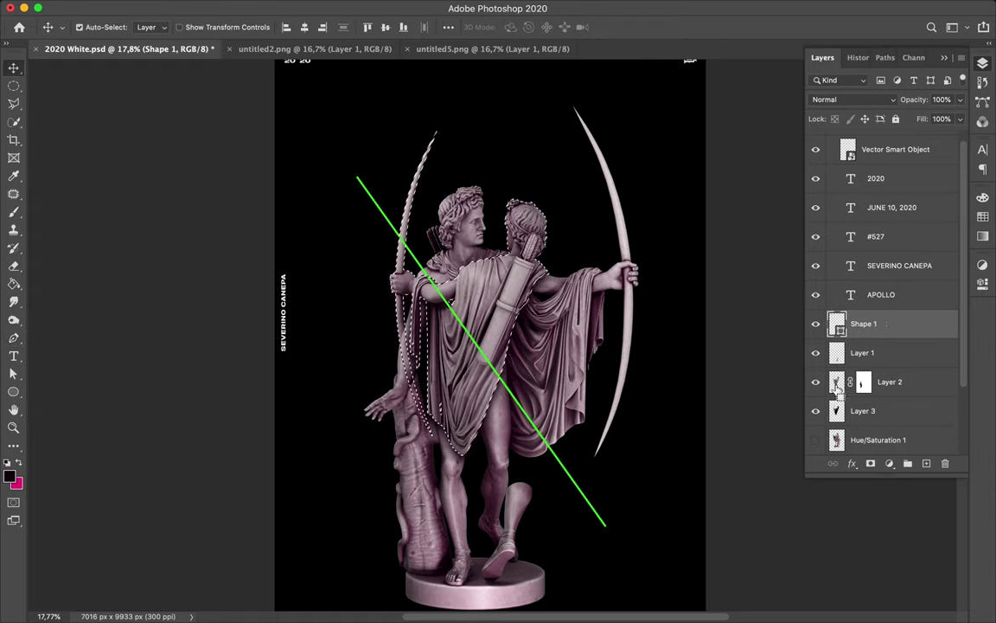
scroll(495, 354, up, 5)
key(e)
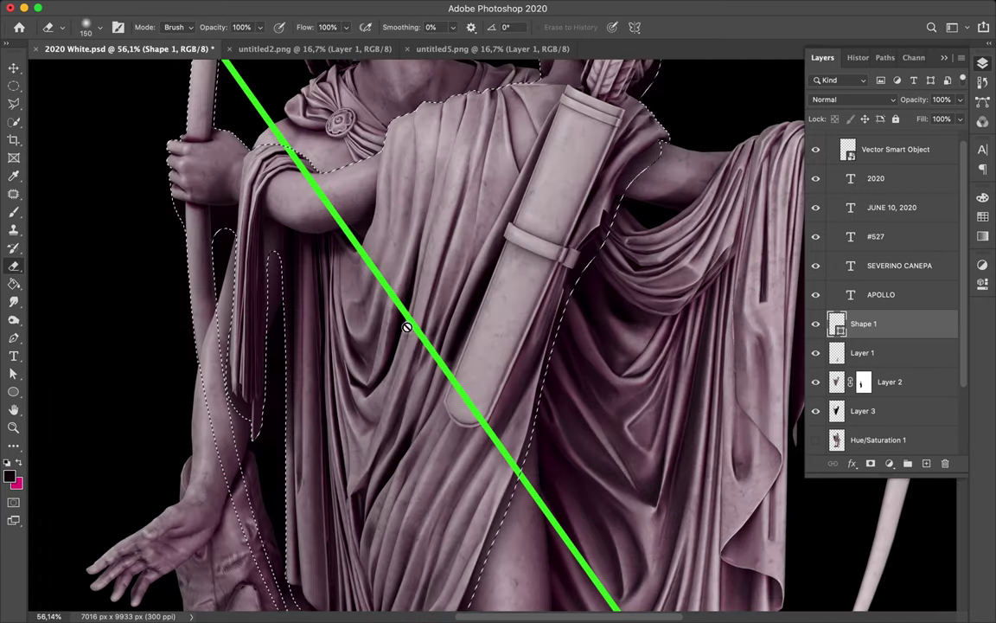
key(m)
key(super+d)
Add a mask to Shape 1, load Layer 3's outline, and paint black to hide the line over the chest drapery and quiver
click(871, 464)
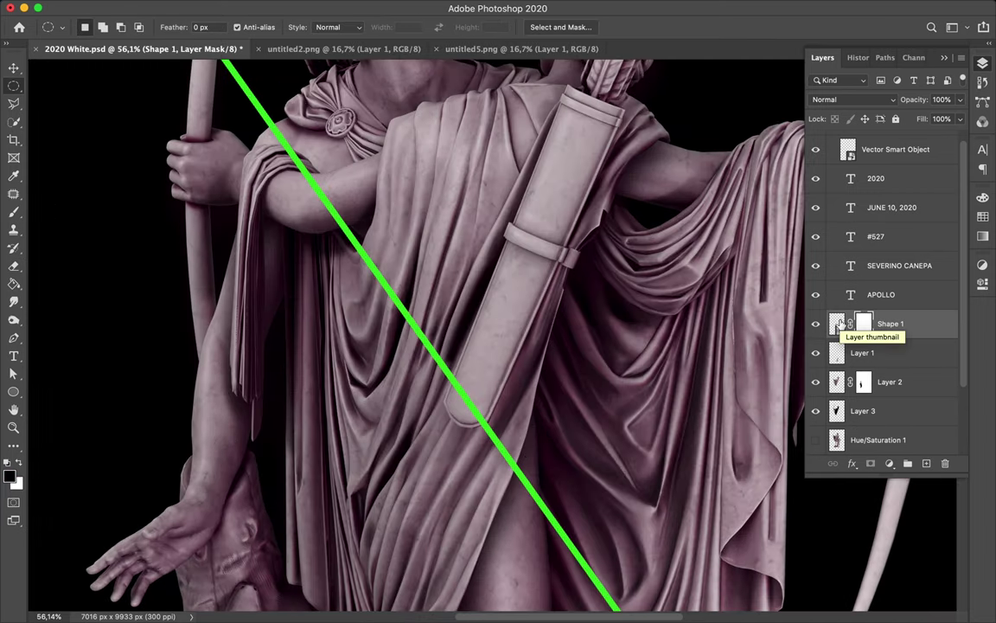
super+click(838, 411)
scroll(498, 335, down, 1)
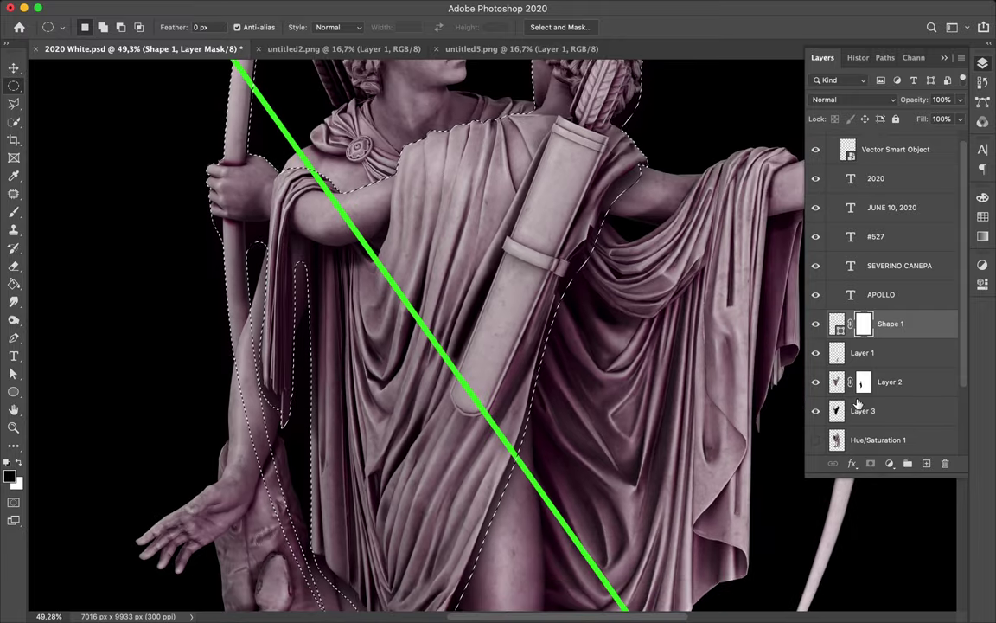
scroll(521, 292, up, 3)
key(e)
scroll(522, 292, up, 5)
key(b)
mouse_move(346, 467)
mouse_down()
mouse_move(383, 523)
mouse_move(286, 238)
mouse_up()
drag(287, 240, 413, 419)
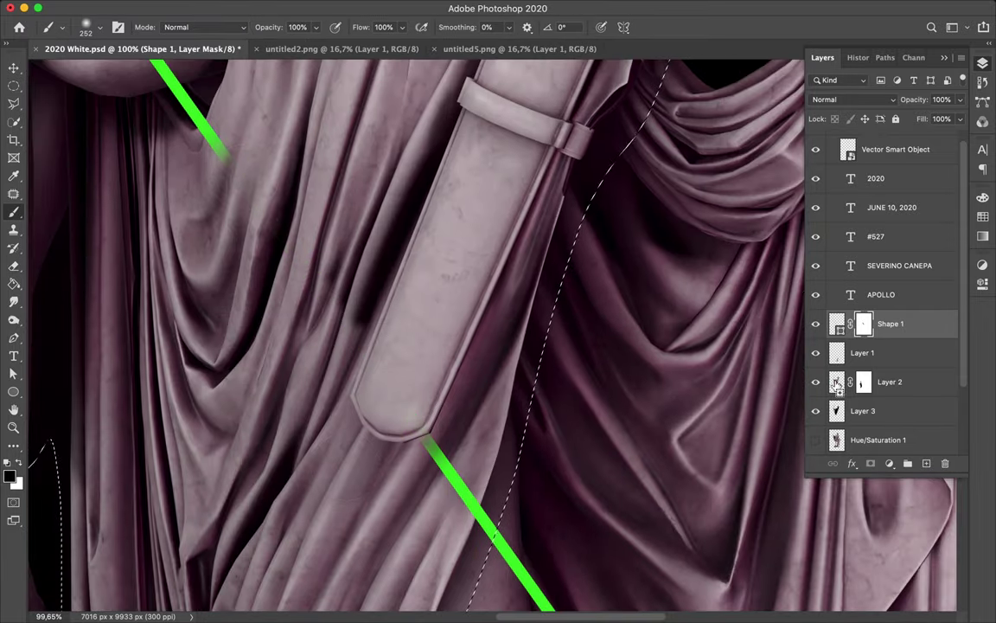
Load Layer 2's outline and paint black on Shape 1's mask to trim the line's lower part at the front drapery's edge
click(837, 385)
key(alt+bracketright)
key(alt+bracketright)
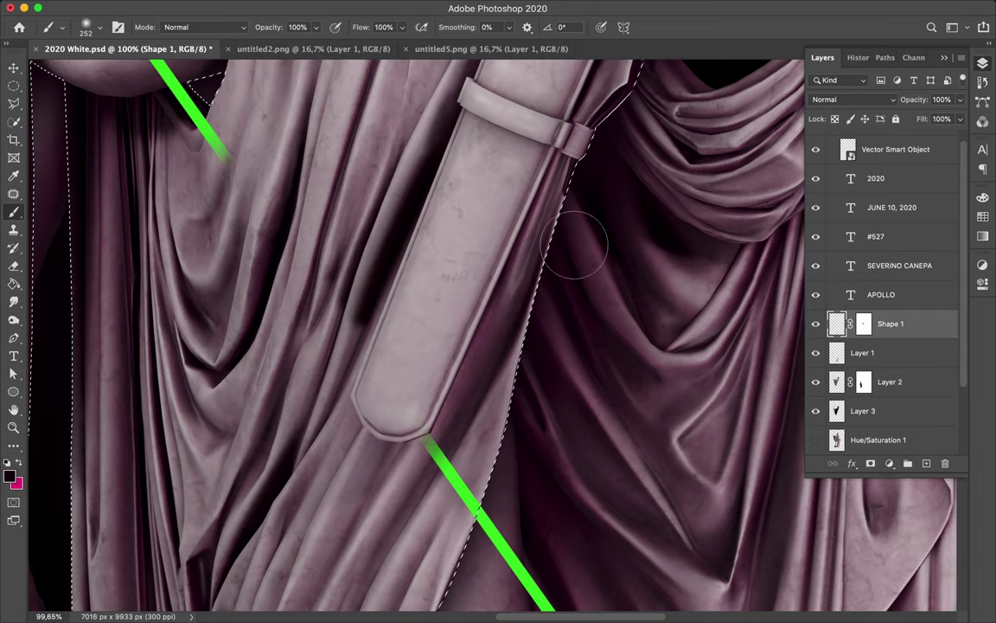
click(863, 327)
drag(473, 505, 437, 456)
Refine the masked end of the line in the drapery fold below the forearm, using 25 px and 6 px brushes
click(97, 31)
click(85, 69)
drag(232, 162, 208, 134)
scroll(195, 121, up, 10)
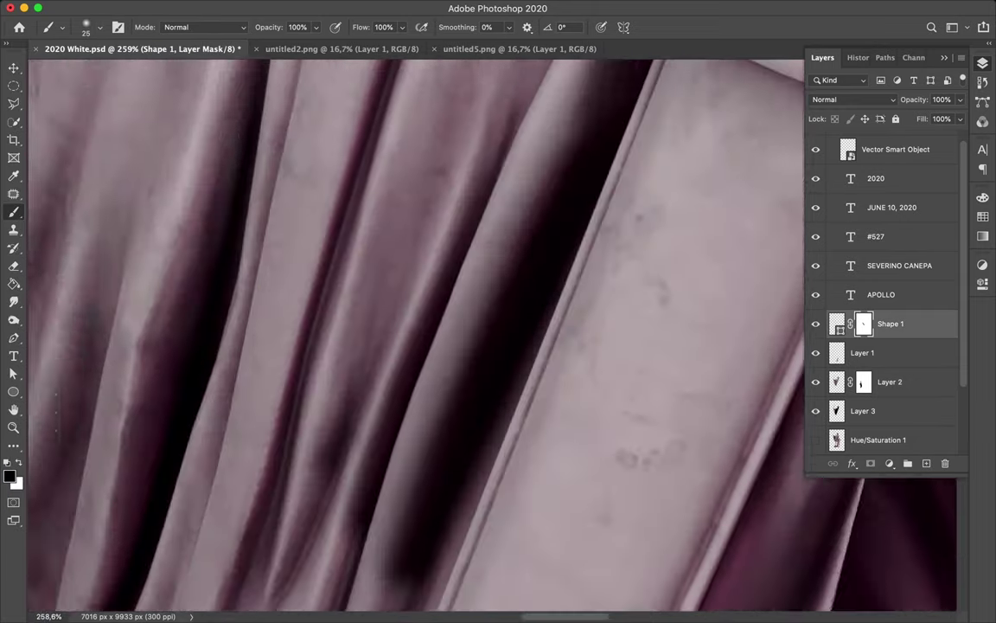
drag(336, 180, 306, 225)
right_click(316, 204)
text(6)
key(Return)
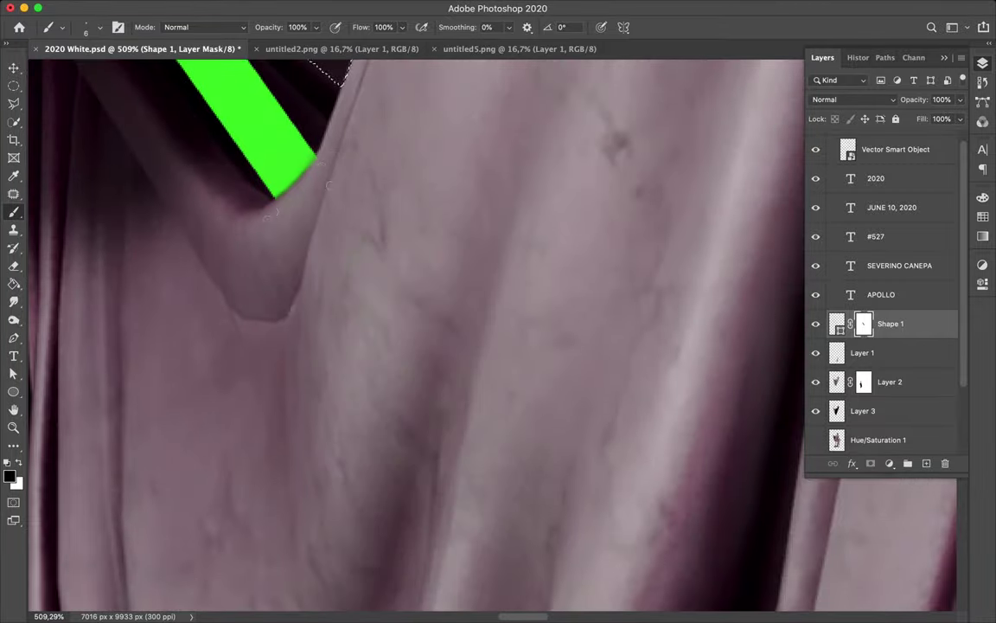
Mask out the line where it passes behind the upper bow, using a 146 px brush
scroll(328, 184, down, 8)
right_click(253, 189)
text(146)
key(Return)
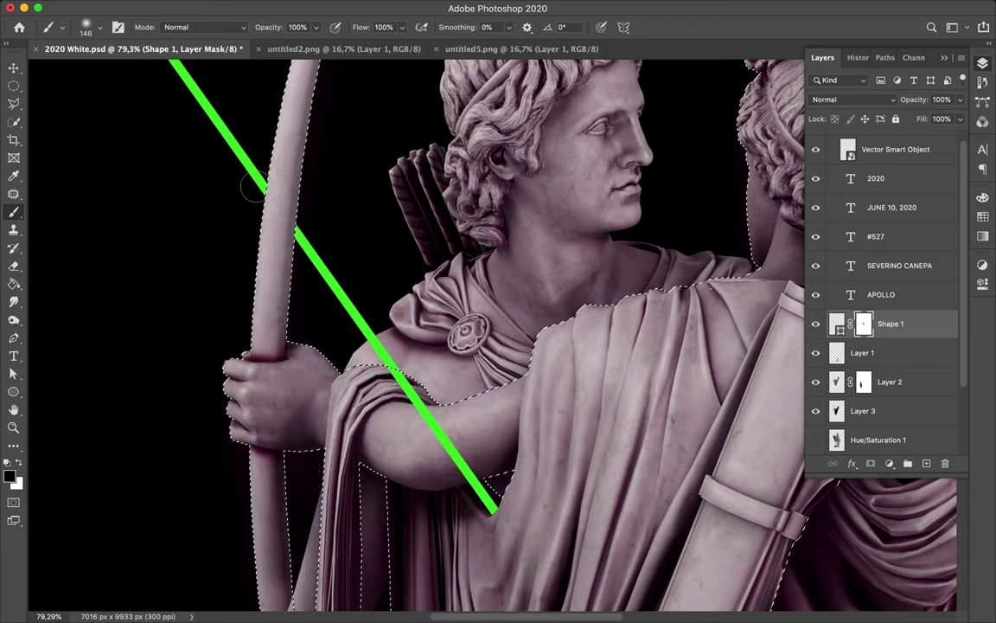
Clip a duplicate of Layer 3 to Shape 1 as a shadow on the green line and erase its excess near the forearm
click(902, 382)
key(m)
key(ctrl+d)
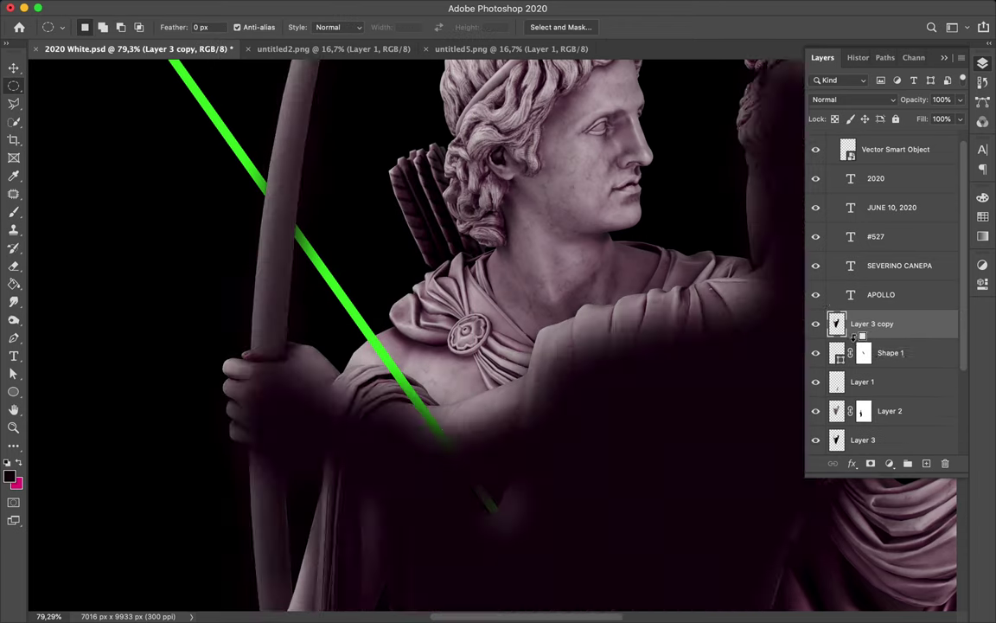
scroll(489, 235, down, 1)
key(e)
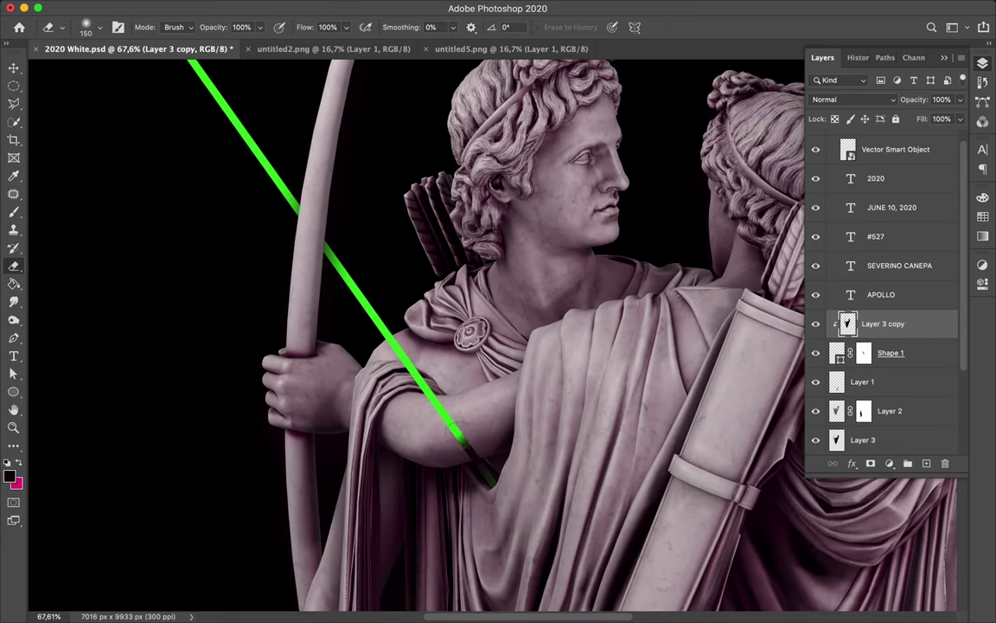
scroll(477, 473, down, 5)
scroll(493, 335, down, 6)
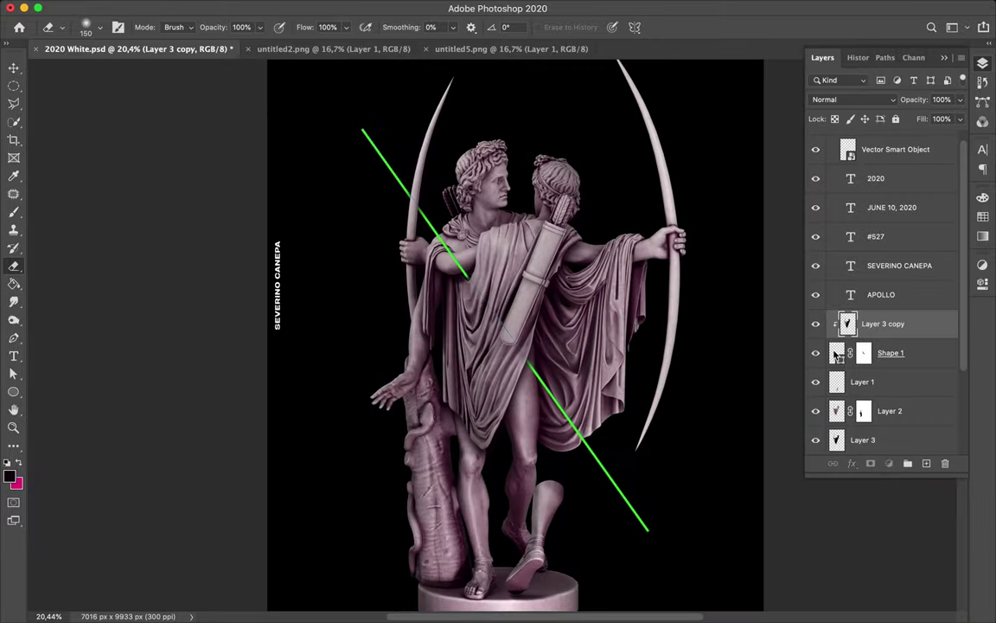
Change the stroke of Shape 1 to a slightly softer green
click(890, 353)
key(a)
click(260, 28)
click(339, 55)
click(691, 417)
click(901, 378)
Try a green fill on the background Rectangle 1
click(739, 323)
key(v)
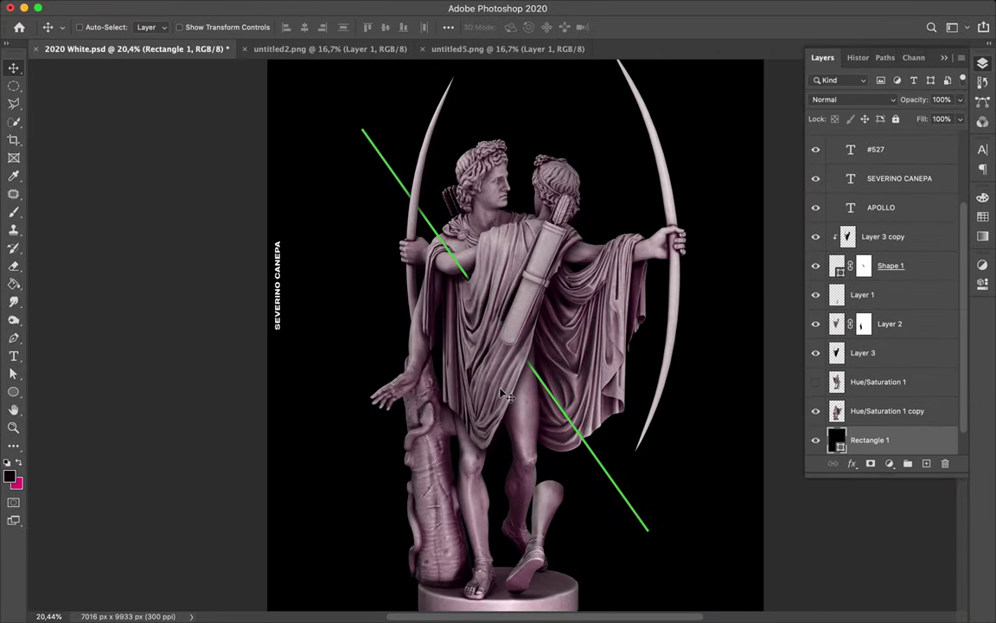
scroll(657, 322, up, 4)
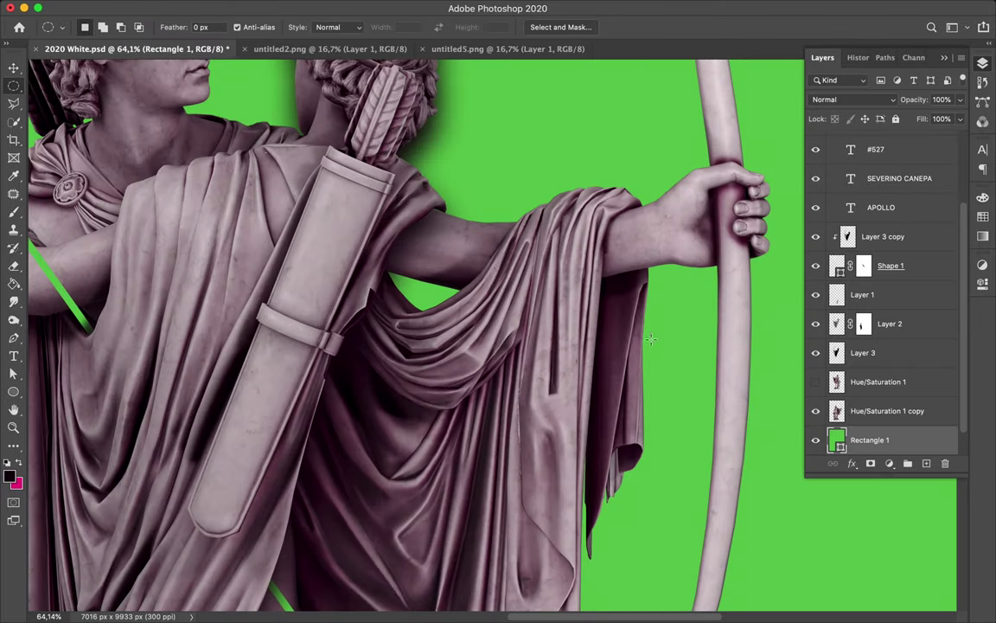
key(m)
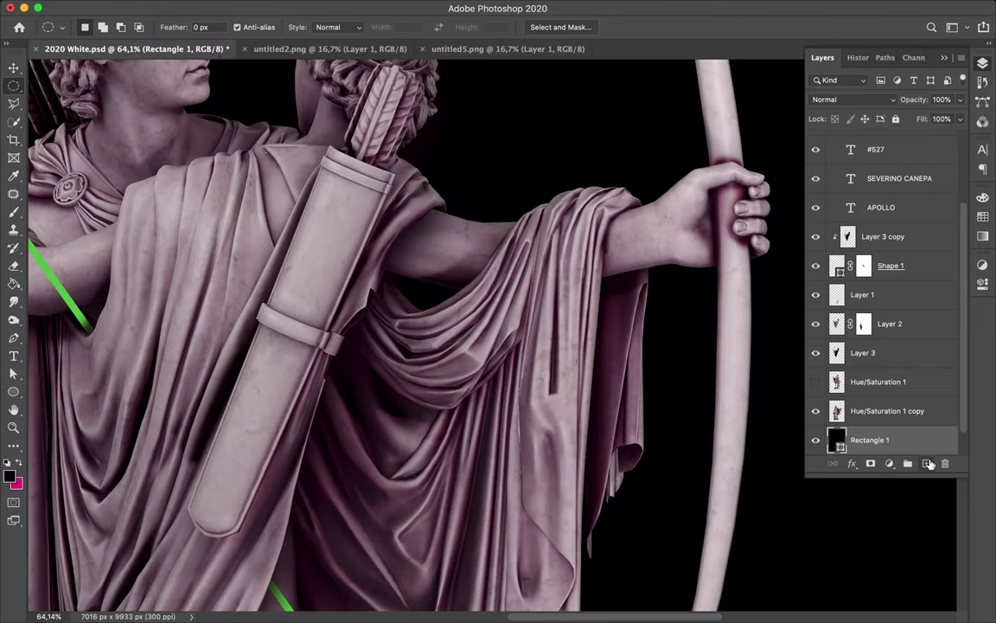
Draw a 252 px green circle and place it above Layer 2, over the hanging drapery beneath the outstretched arm
click(928, 463)
click(10, 476)
click(498, 456)
key(Return)
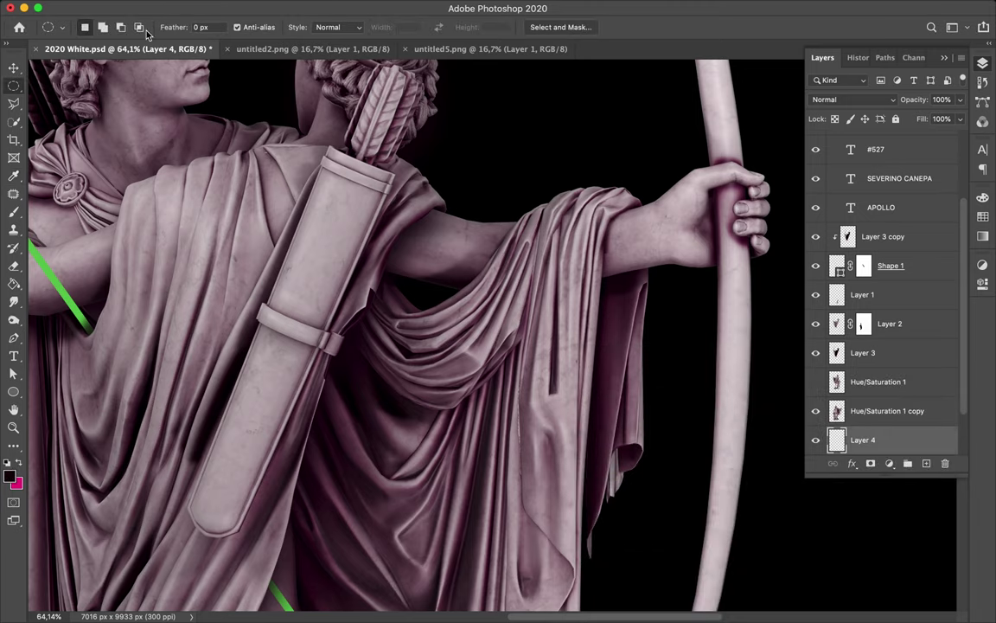
key(u)
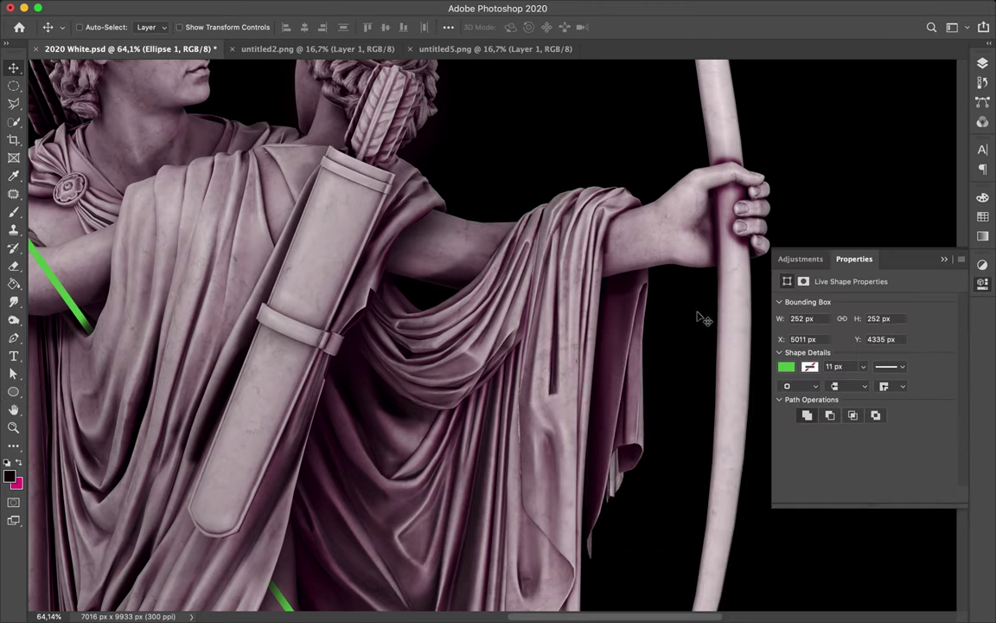
drag(865, 439, 884, 309)
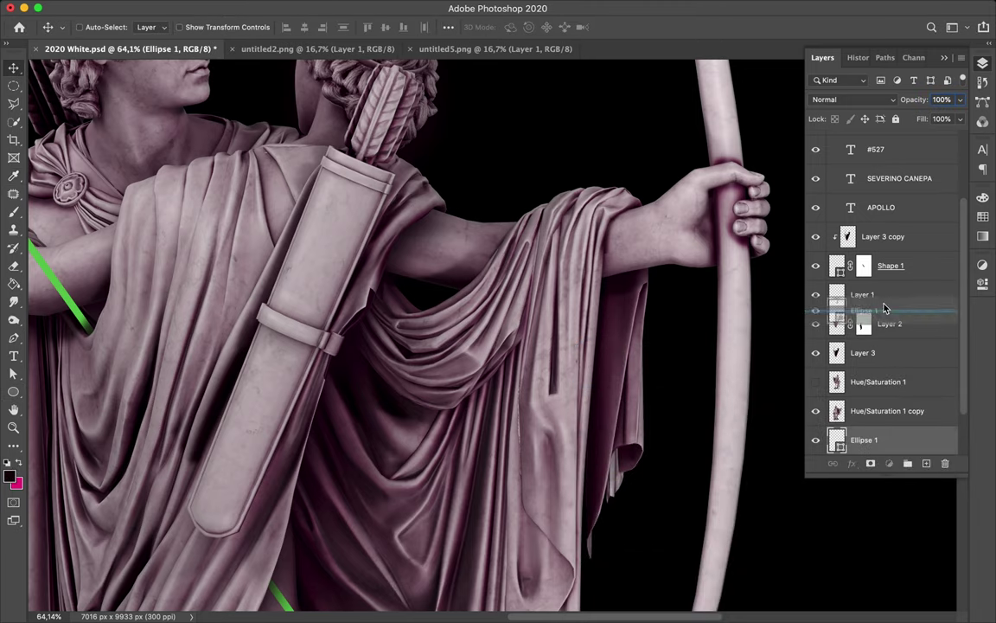
mouse_move(602, 366)
mouse_down()
mouse_move(603, 345)
mouse_move(597, 353)
mouse_up()
Rasterize the green circle and erase the part overlapping the light front fold with a 23 px Eraser
scroll(588, 362, up, 8)
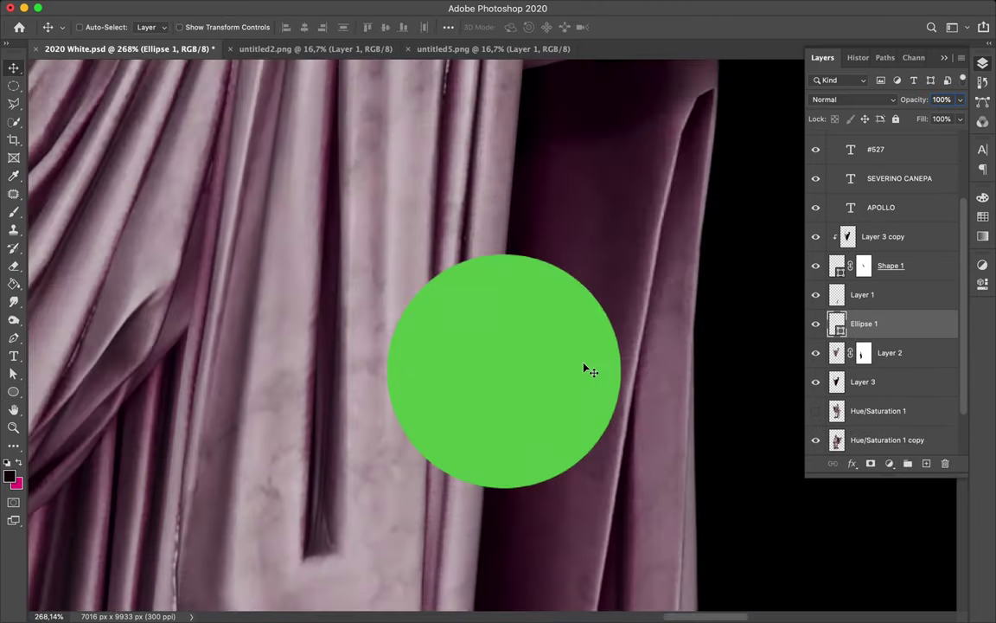
scroll(586, 363, down, 2)
key(e)
click(458, 286)
key(Return)
mouse_move(418, 226)
mouse_down()
mouse_move(395, 299)
mouse_move(391, 138)
mouse_move(395, 246)
mouse_move(408, 220)
mouse_up()
right_click(422, 248)
mouse_move(523, 200)
mouse_down()
mouse_move(508, 201)
mouse_move(478, 432)
mouse_up()
key(Return)
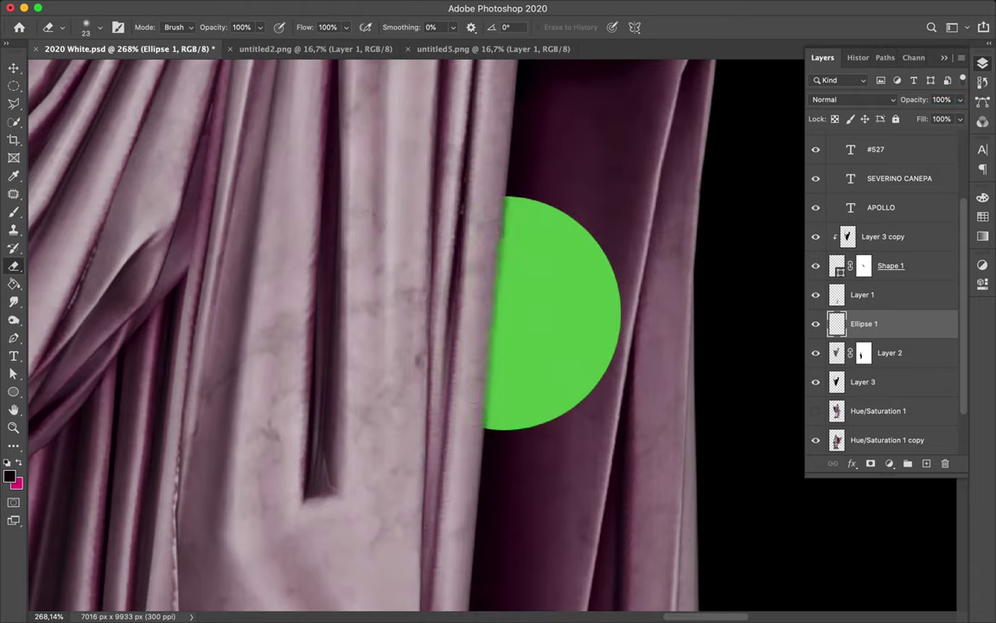
Undo the last eraser strokes and erase the circle again along the light fold's edge so it tucks behind the drapery
drag(491, 253, 489, 457)
key(super+z)
key(super+z)
key(super+z)
scroll(492, 338, up, 3)
drag(481, 139, 448, 488)
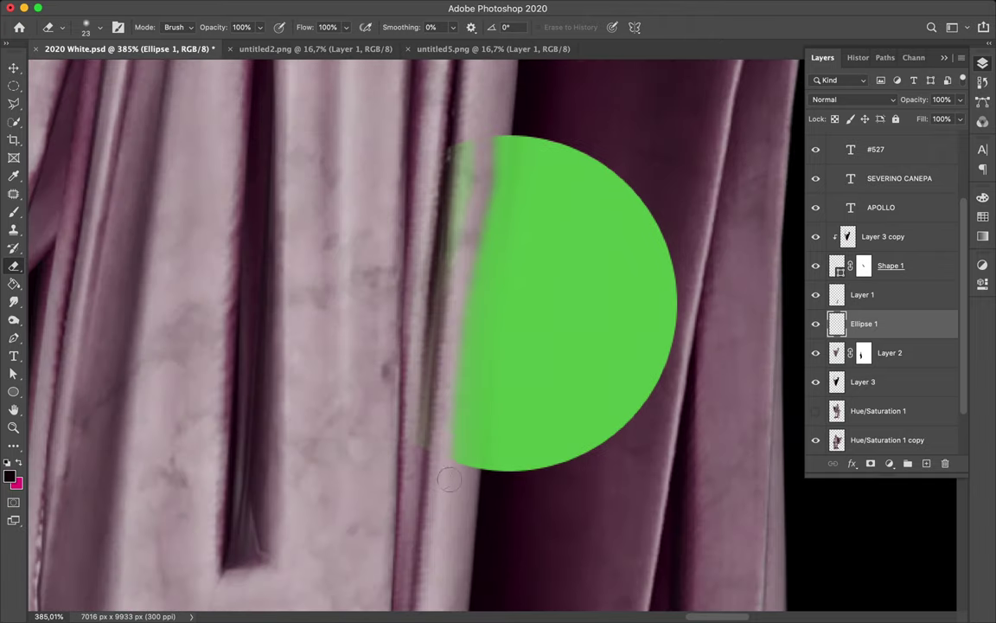
mouse_move(472, 216)
mouse_down()
mouse_move(450, 499)
mouse_move(450, 216)
mouse_up()
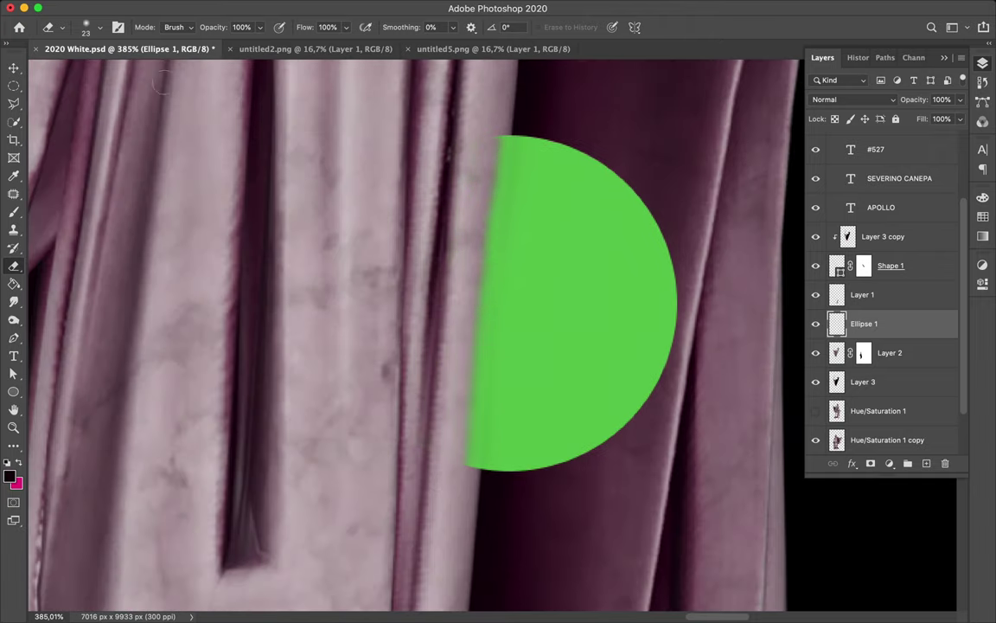
Lower the Ellipse 1 layer's fill to 28% and trace a closed Pen path along the light fold's edge over the circle
click(14, 102)
click(15, 104)
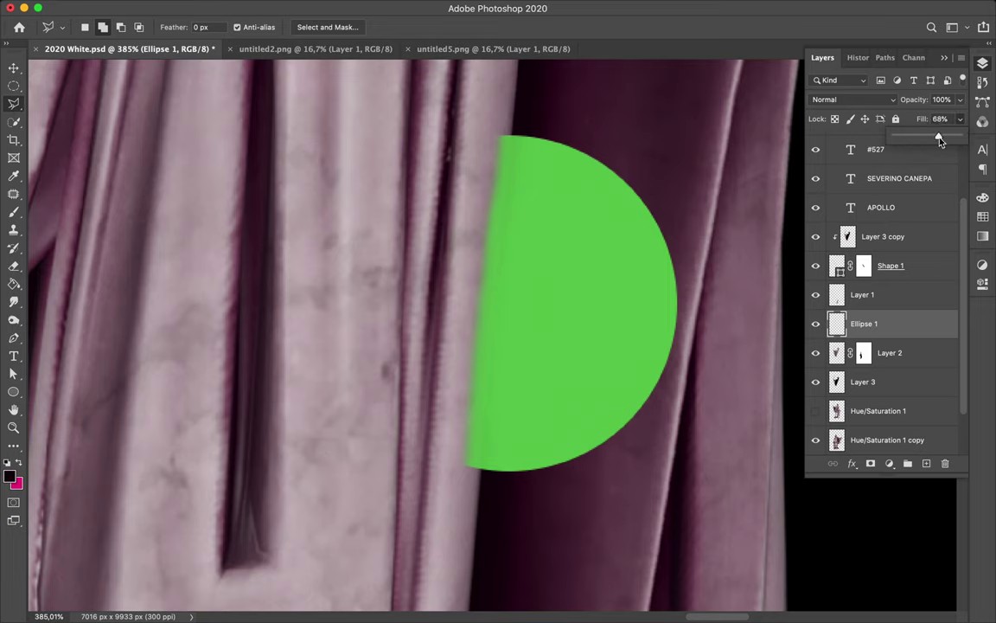
drag(940, 141, 911, 139)
key(p)
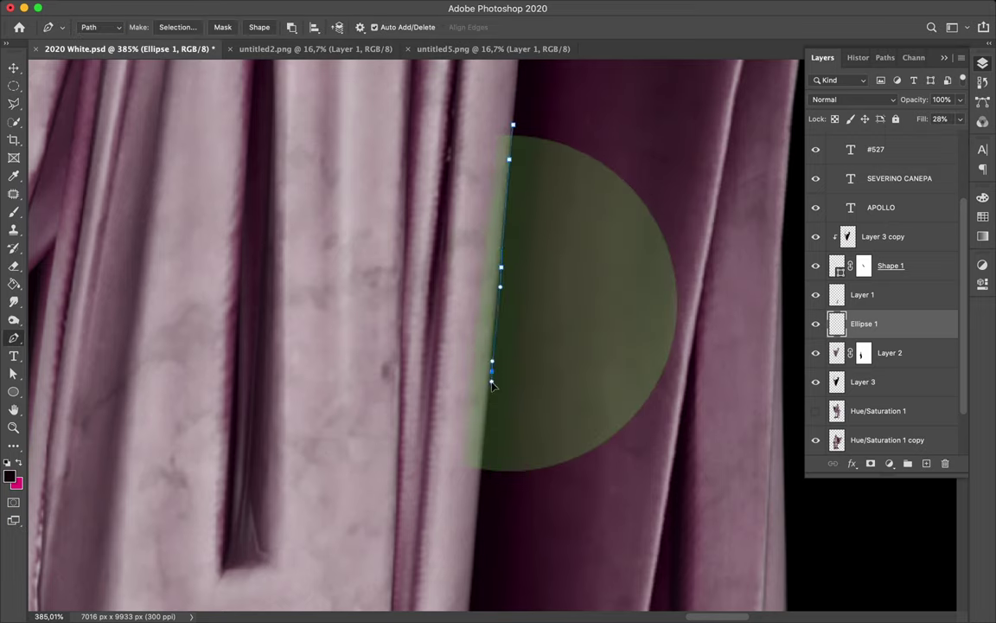
key(a)
scroll(505, 329, up, 3)
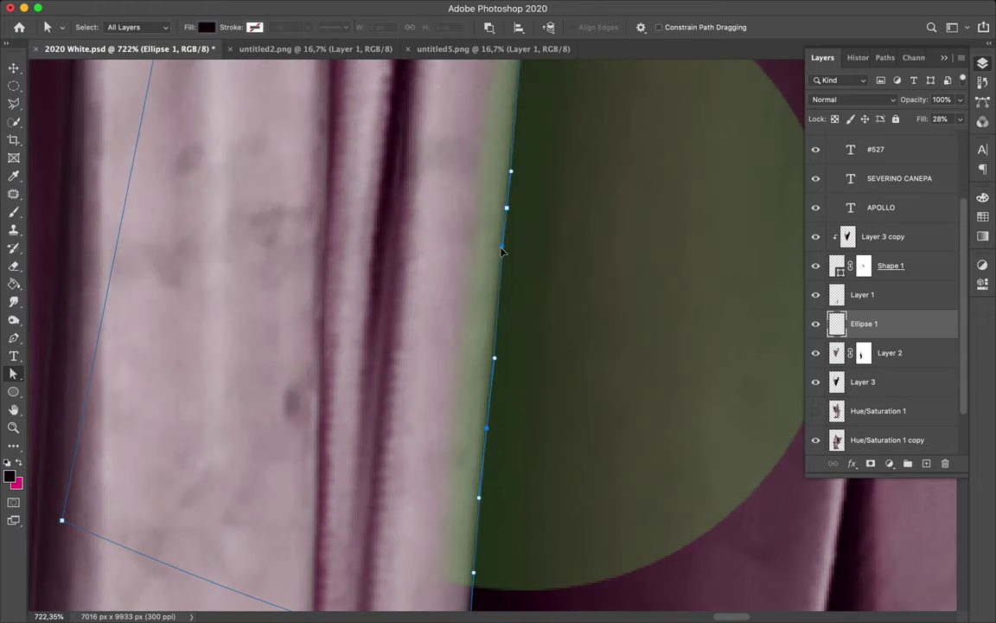
Adjust the path's anchor points to follow the fold's edge and convert the path into a selection
scroll(494, 359, down, 3)
click(470, 491)
scroll(471, 493, up, 8)
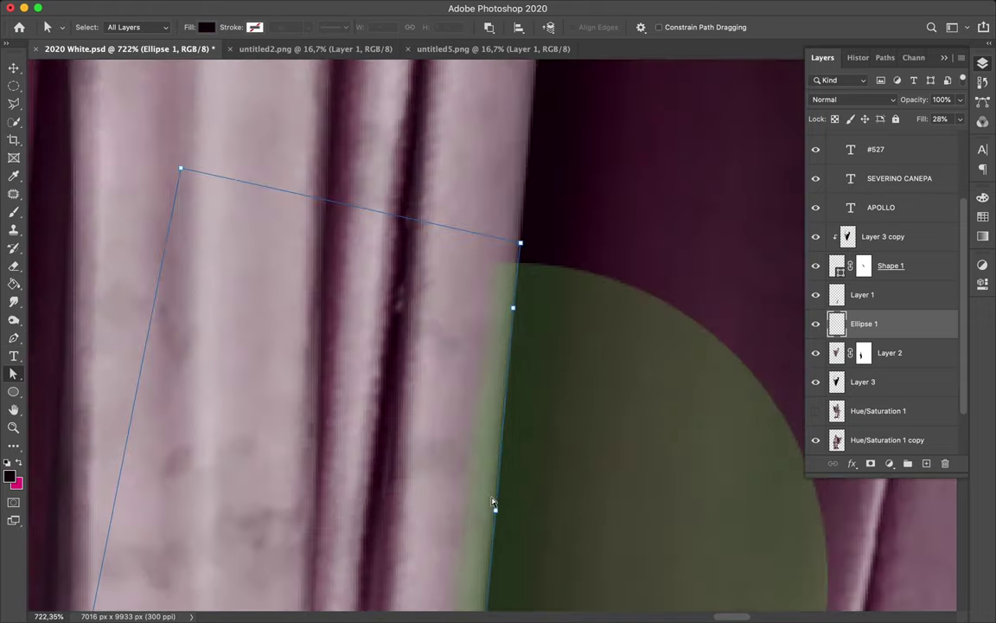
scroll(514, 313, up, 5)
click(536, 279)
scroll(536, 281, down, 2)
key(p)
scroll(536, 285, down, 2)
key(ctrl+Return)
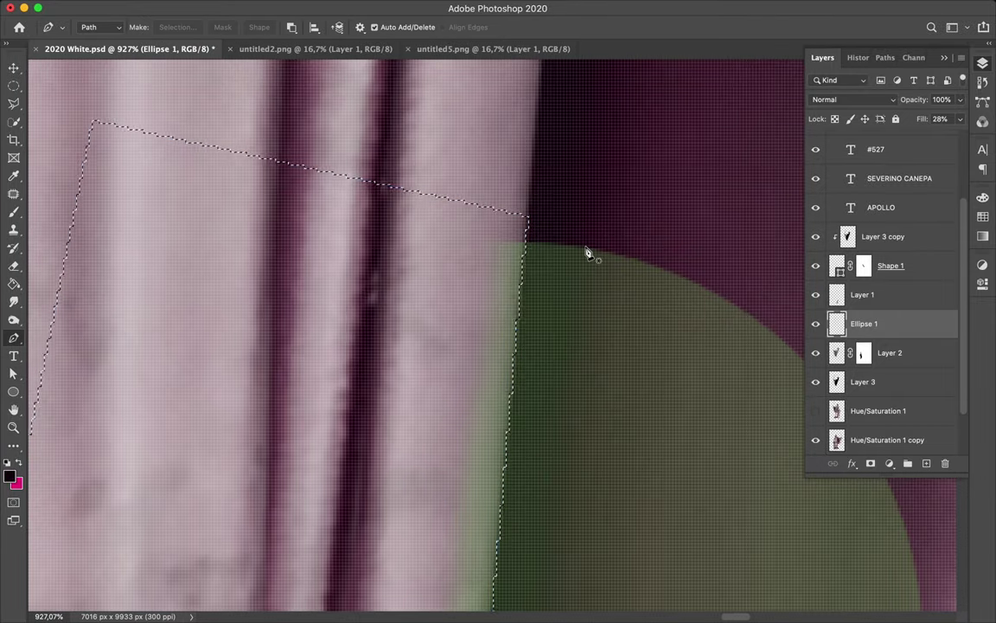
Delete the selected overlap from the green circle, deselect, and raise the layer's fill to 97%
scroll(585, 252, down, 6)
key(super+d)
key(v)
drag(960, 119, 960, 136)
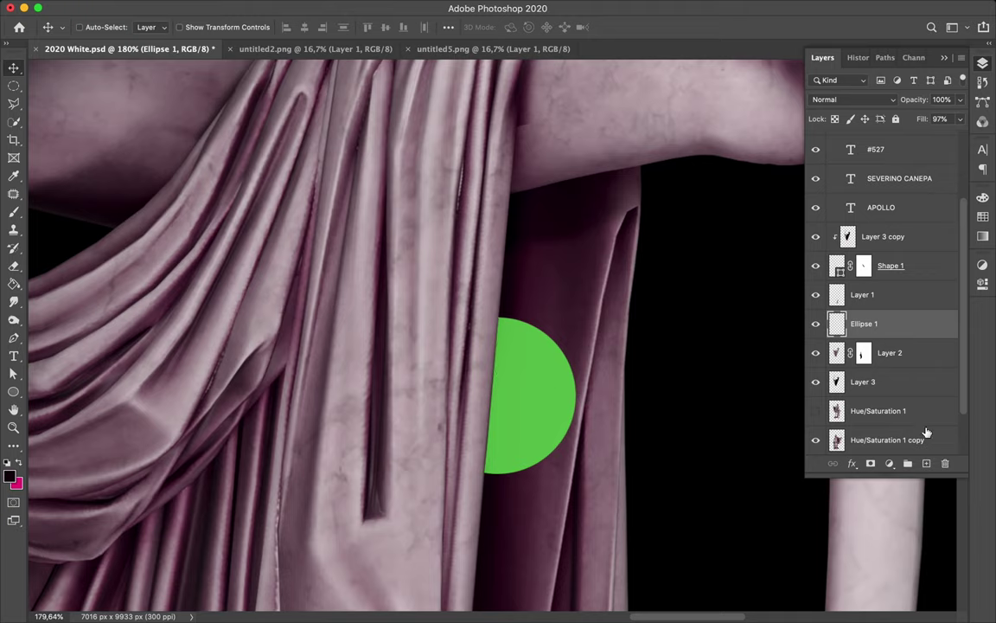
Paint a soft black shadow along the fold on a new layer clipped to Ellipse 1, using 146 px and 492 px brush sizes
click(926, 463)
key(b)
mouse_move(476, 290)
mouse_down()
mouse_move(458, 518)
mouse_move(457, 391)
mouse_move(475, 281)
mouse_move(452, 501)
mouse_up()
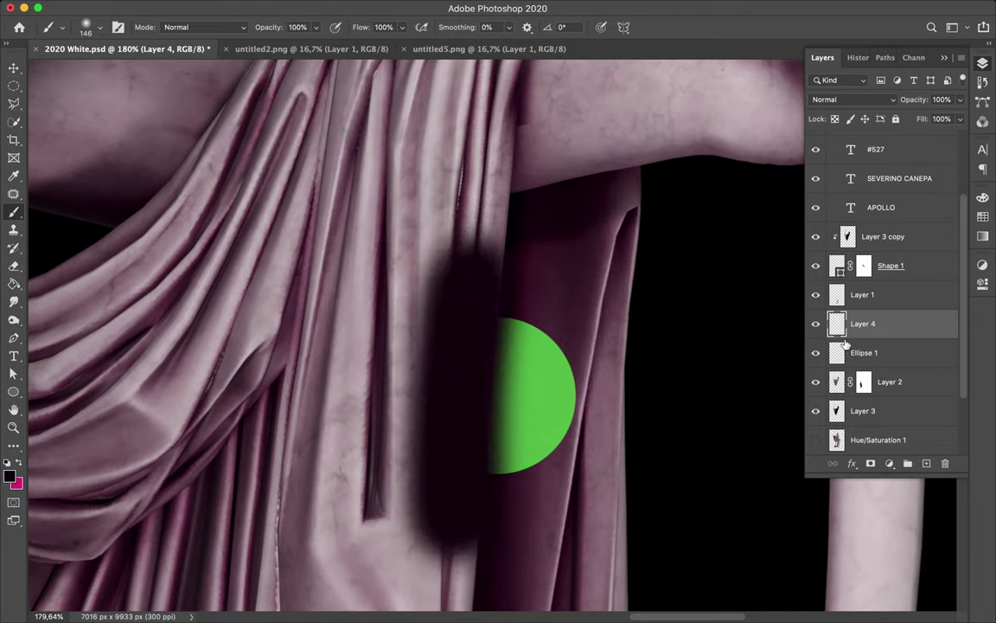
alt+click(845, 344)
click(94, 27)
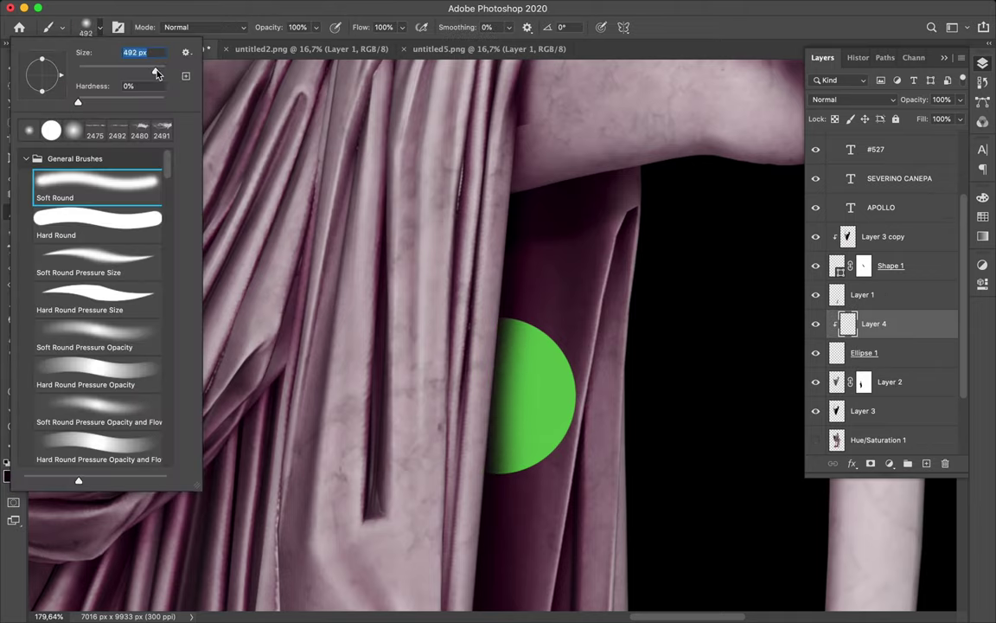
click(347, 357)
Draw a 918 px circle around the back-facing head with no fill and an 11 px green stroke
scroll(363, 394, down, 10)
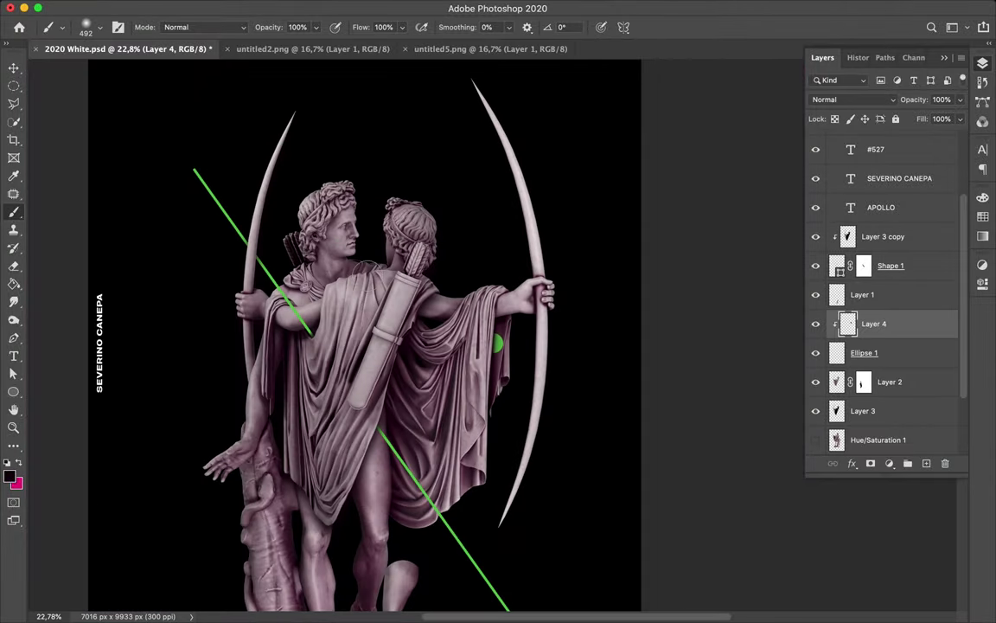
scroll(367, 275, up, 3)
scroll(338, 228, left, 2)
scroll(340, 230, down, 10)
key(v)
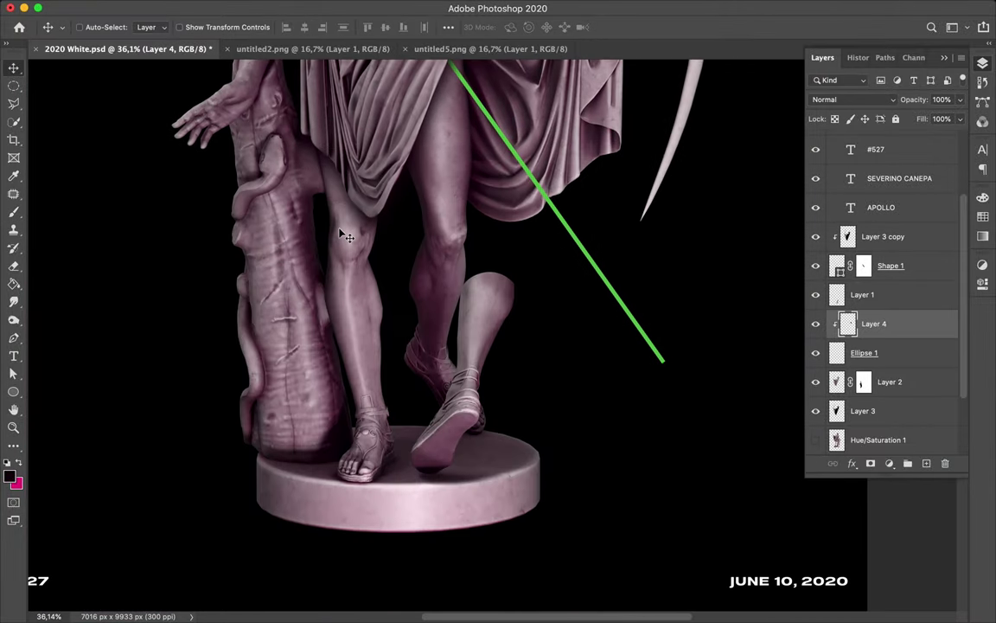
scroll(343, 235, up, 10)
scroll(420, 323, up, 3)
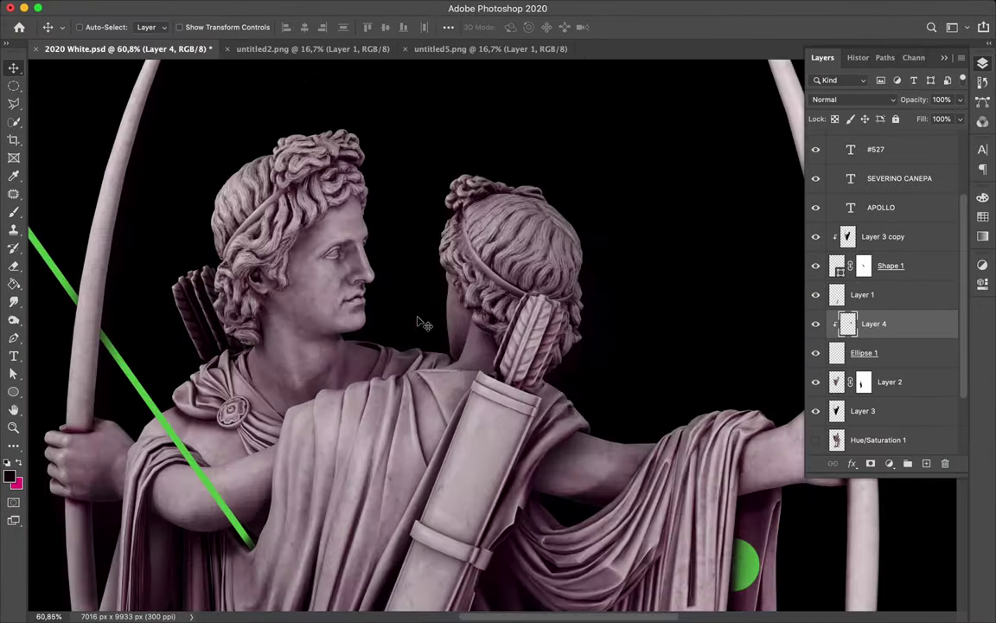
key(u)
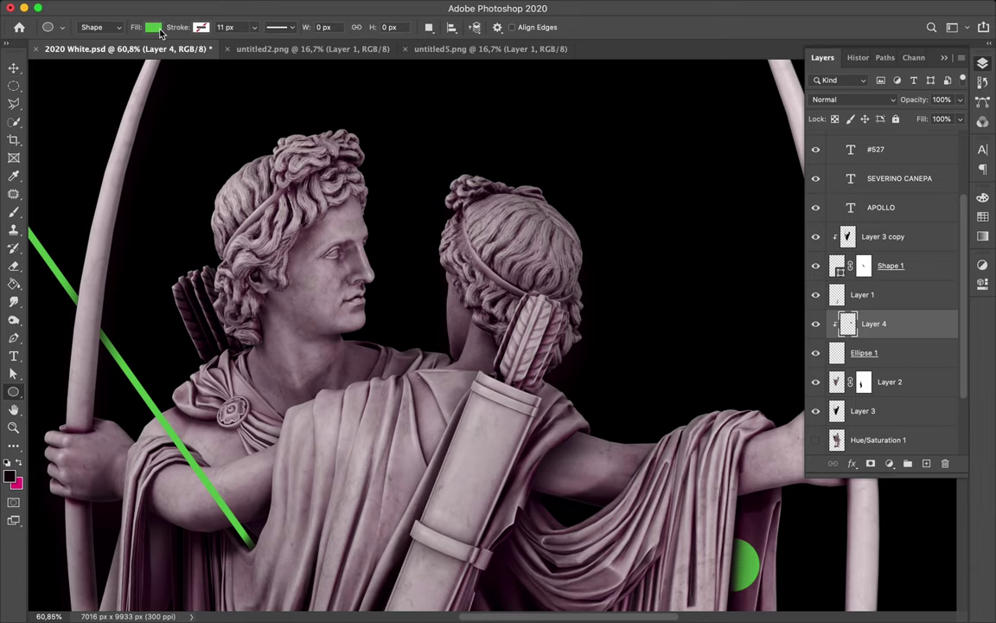
drag(581, 332, 597, 345)
click(153, 27)
click(70, 54)
click(201, 27)
click(114, 101)
key(v)
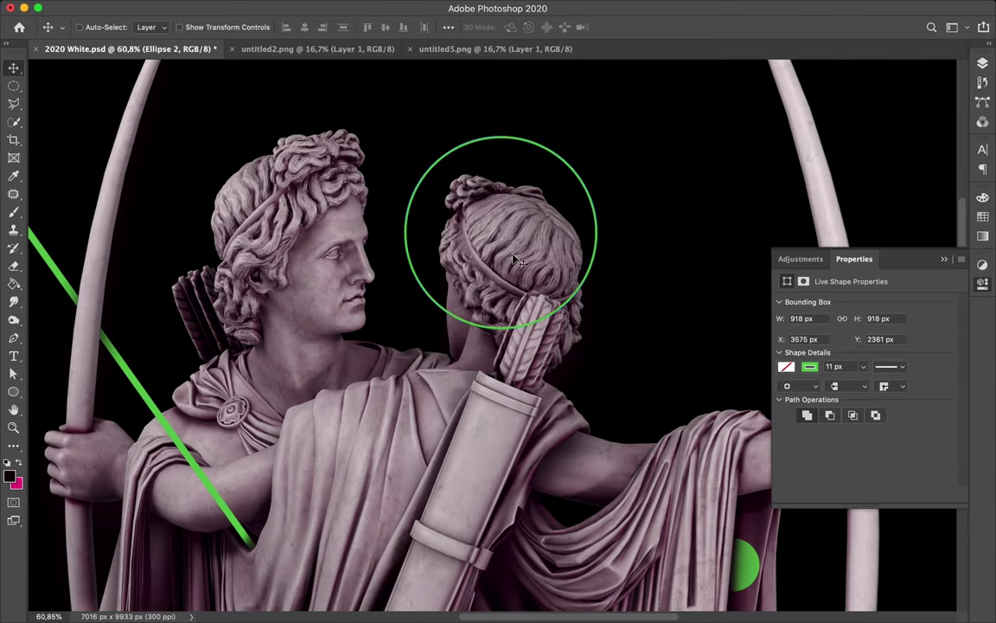
Move the green ring down and transform it into a flat, slightly tilted halo about 365 px high around the back-facing head
drag(598, 227, 600, 274)
key(ctrl+t)
drag(502, 377, 502, 261)
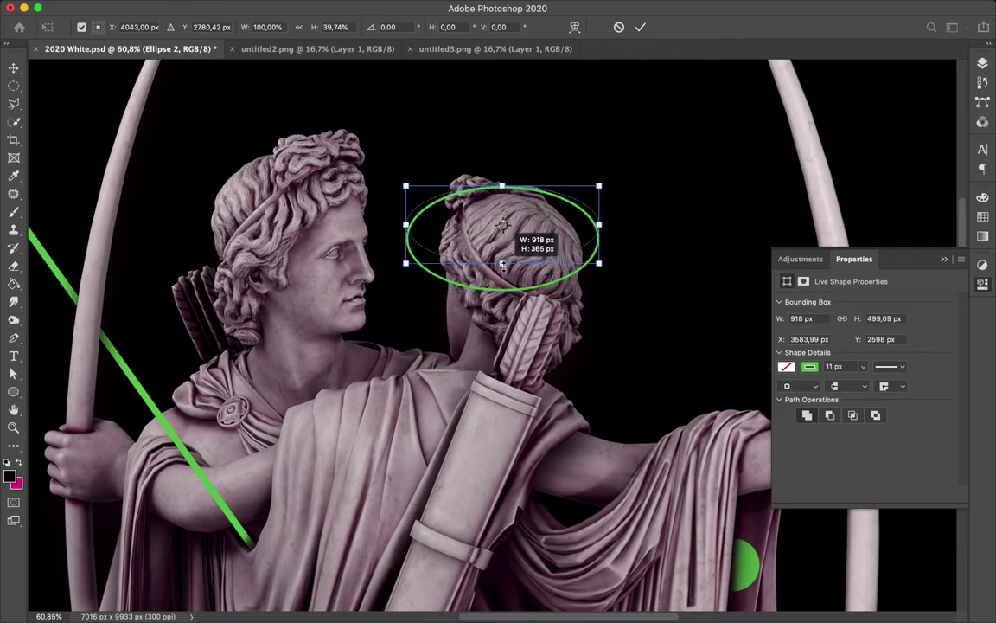
drag(611, 196, 616, 183)
drag(519, 221, 523, 222)
key(Return)
Load Layer 2's outline as a selection, rasterize Ellipse 2, erase the ring's rear part over the hair with an 89 px Eraser, and deselect
click(982, 64)
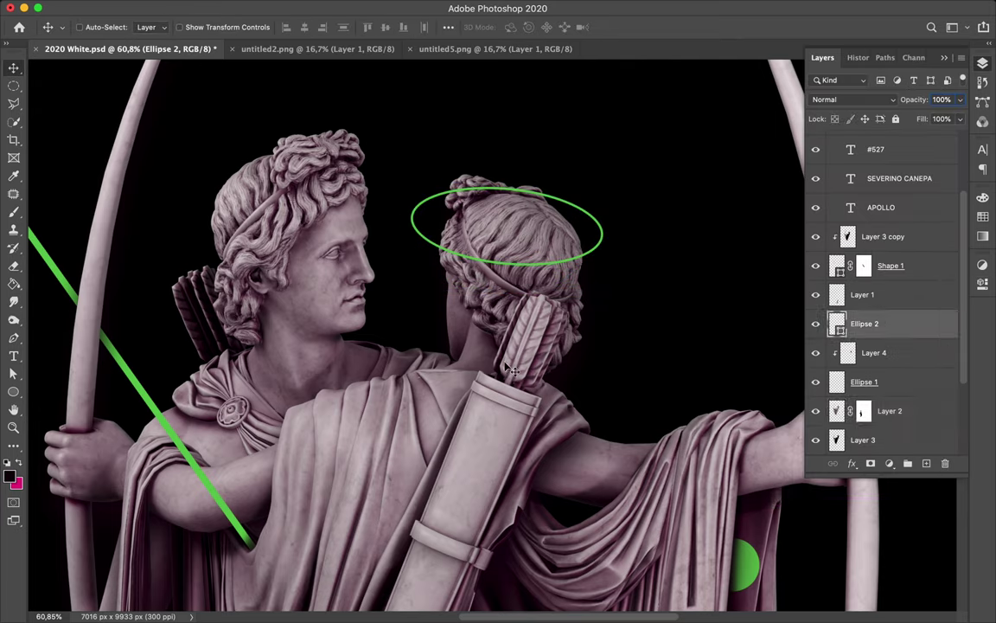
click(838, 411)
super+click(837, 410)
click(863, 295)
click(865, 324)
key(e)
click(579, 207)
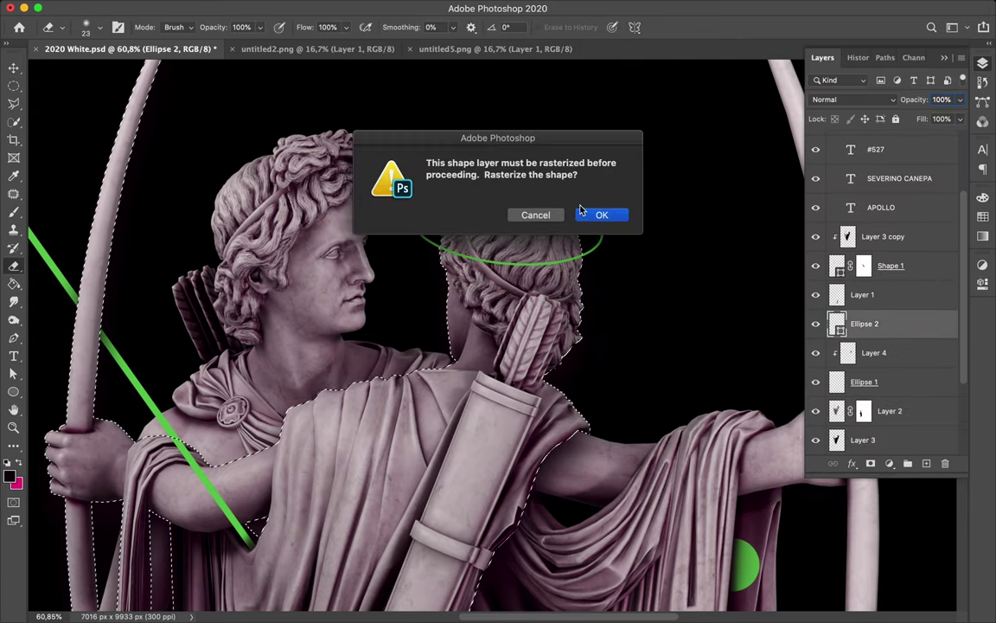
click(583, 213)
right_click(544, 248)
key(Escape)
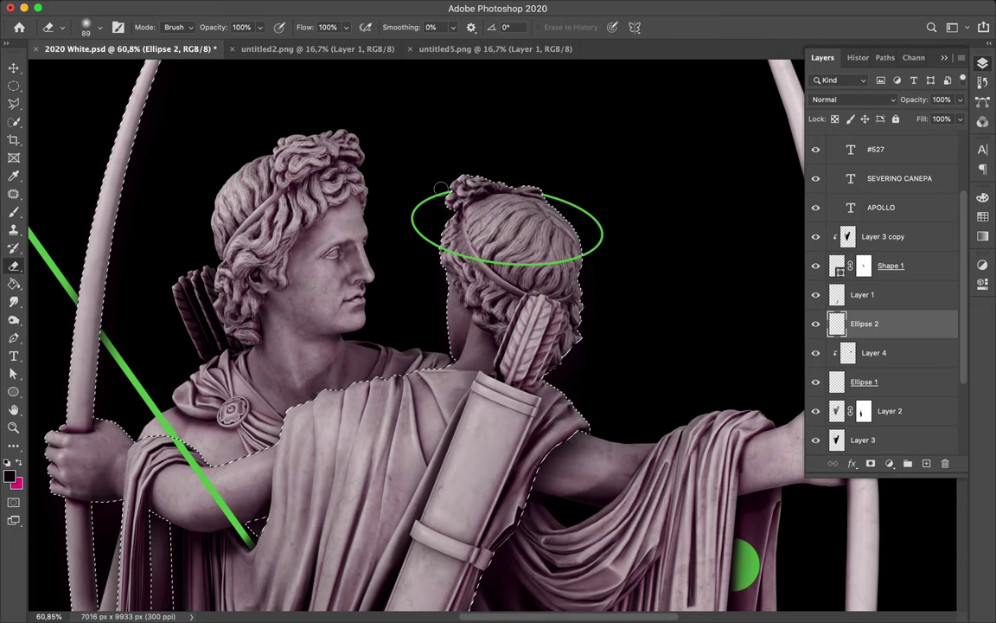
key(ctrl+d)
Examine the composition from the haloed head down to the legs and pedestal
key(m)
scroll(336, 261, down, 6)
scroll(337, 261, down, 4)
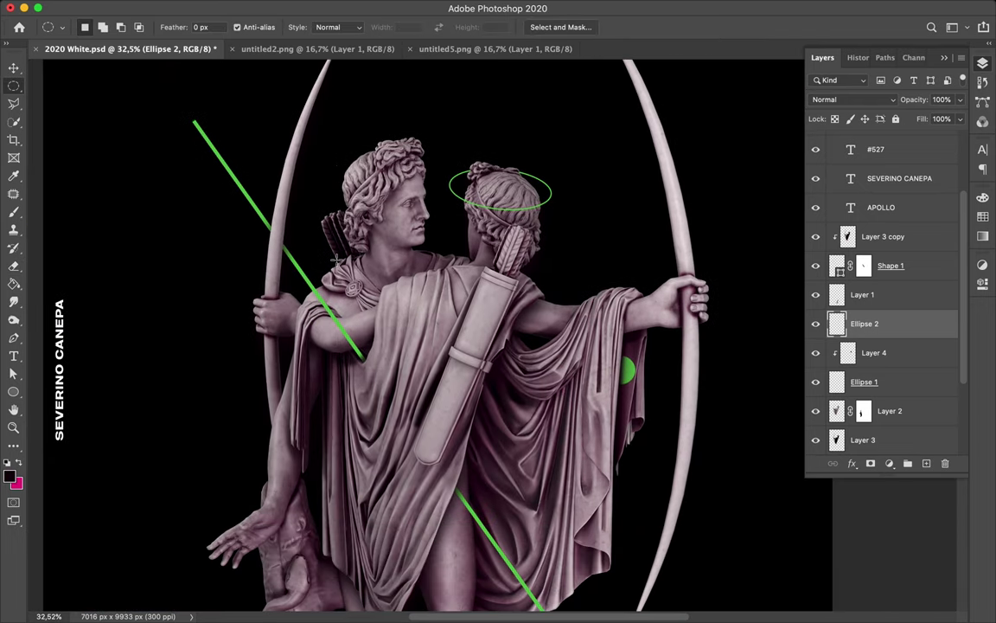
scroll(336, 259, down, 3)
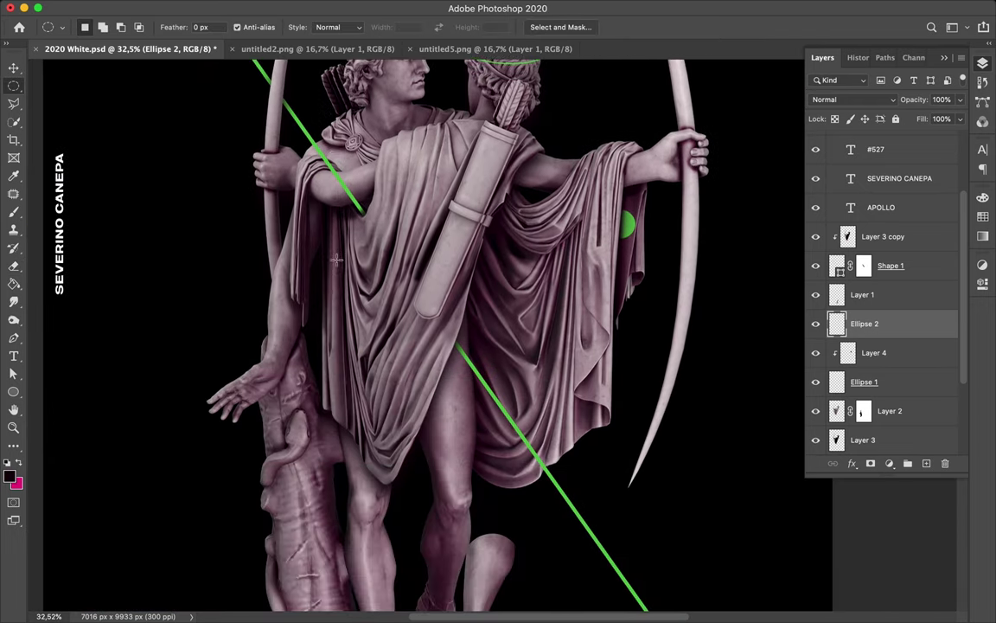
scroll(337, 259, down, 5)
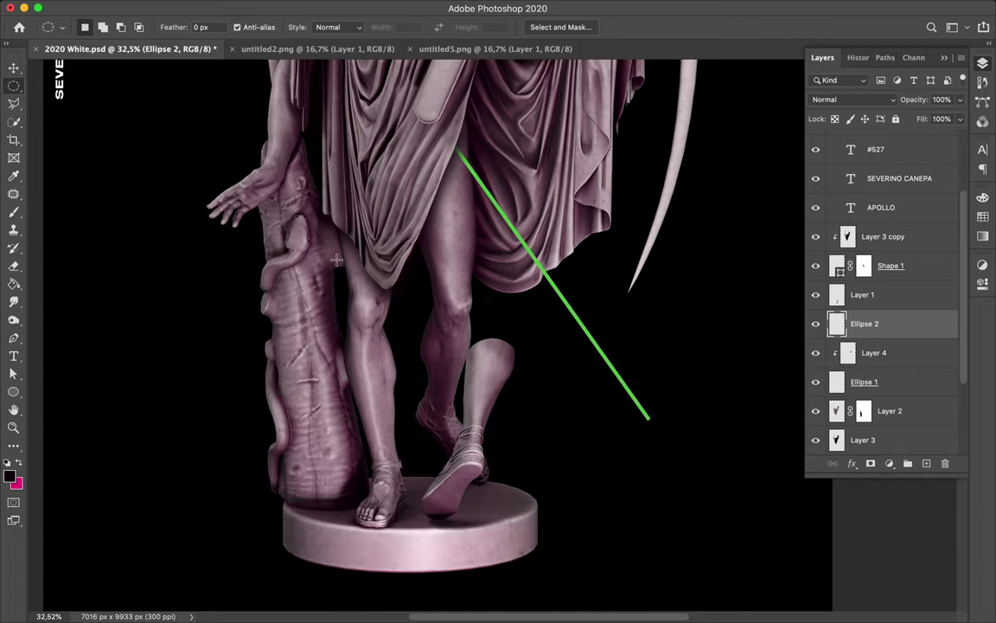
scroll(337, 259, down, 3)
scroll(336, 259, up, 6)
scroll(336, 260, up, 5)
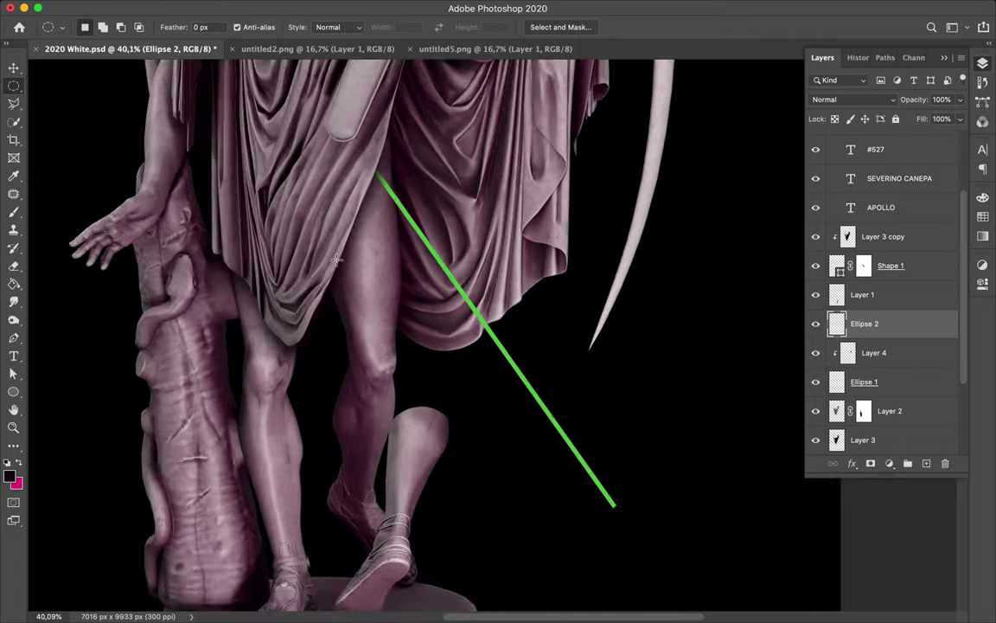
scroll(336, 259, left, 3)
On the Hue/Saturation 1 copy layer, draw a closed Pen path around the outer thigh above the knee
key(v)
click(362, 274)
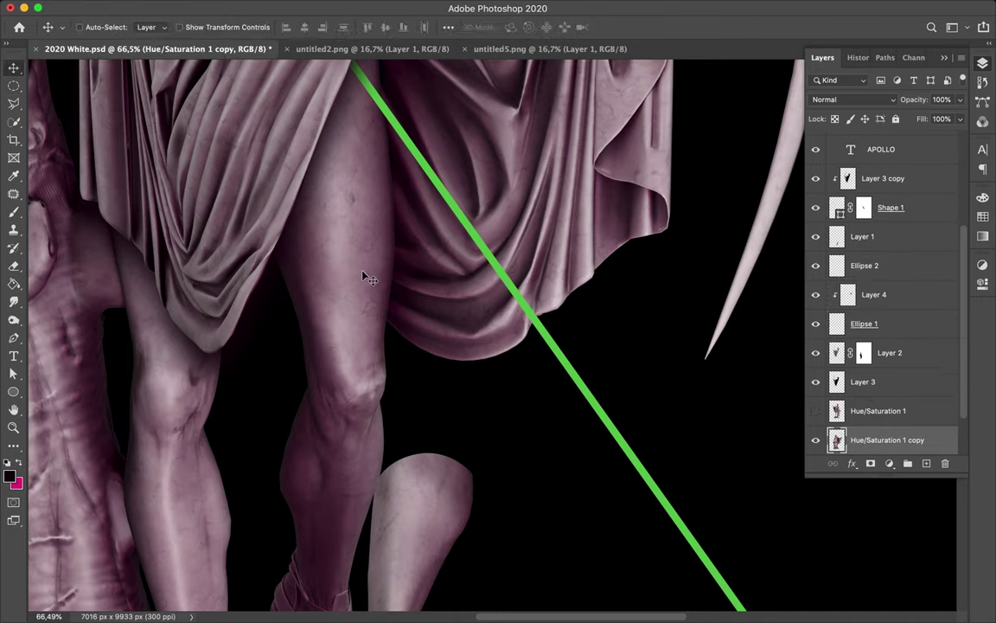
key(p)
scroll(412, 347, up, 5)
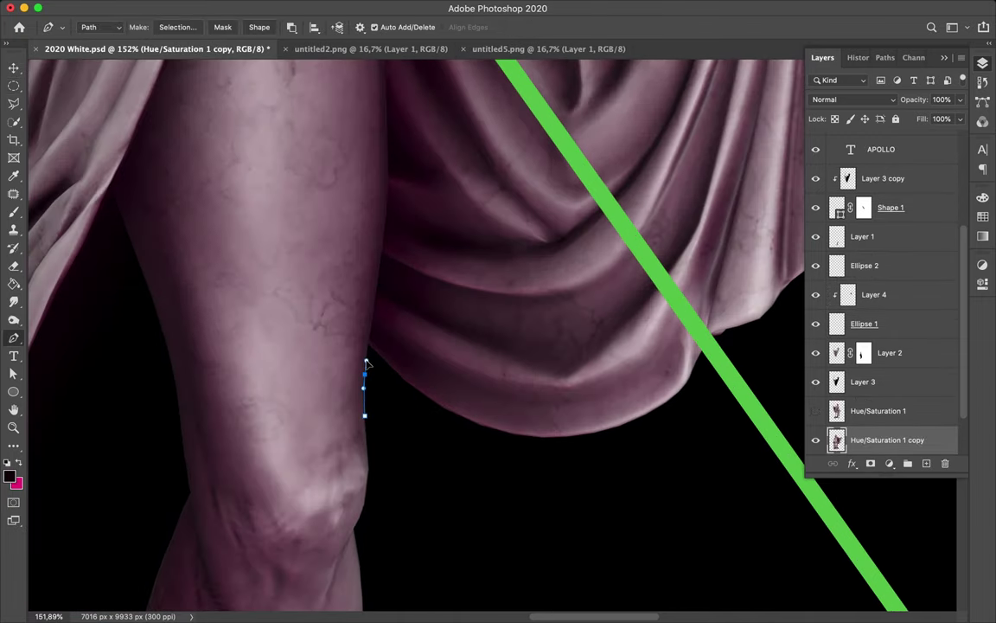
scroll(386, 261, up, 5)
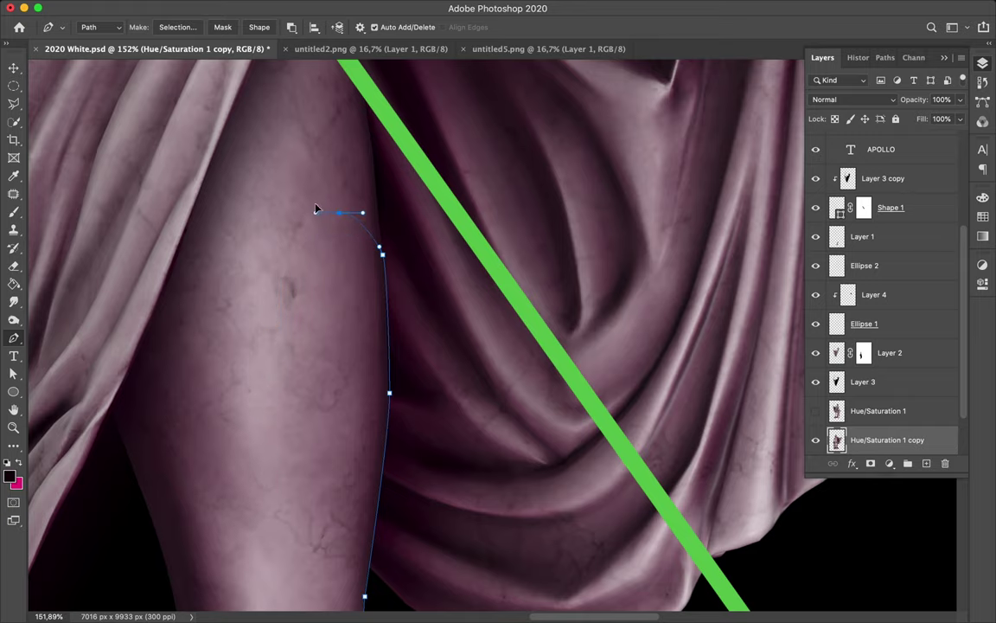
drag(268, 373, 267, 512)
scroll(319, 393, down, 6)
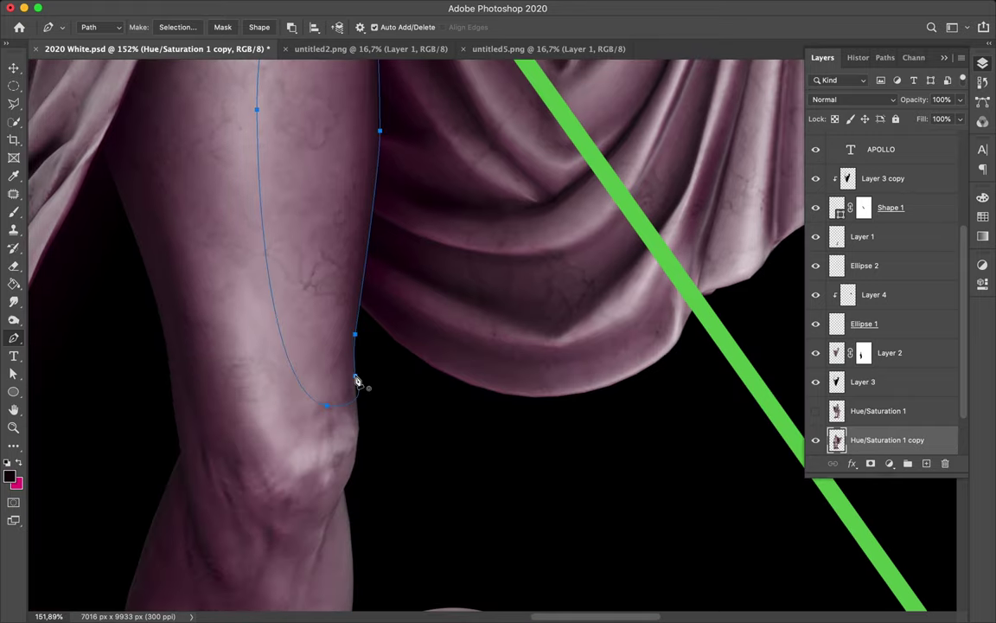
click(354, 377)
Convert the thigh path into an anti-aliased selection with a 0,1 px feather and copy it to a new layer
key(a)
scroll(360, 413, down, 3)
key(p)
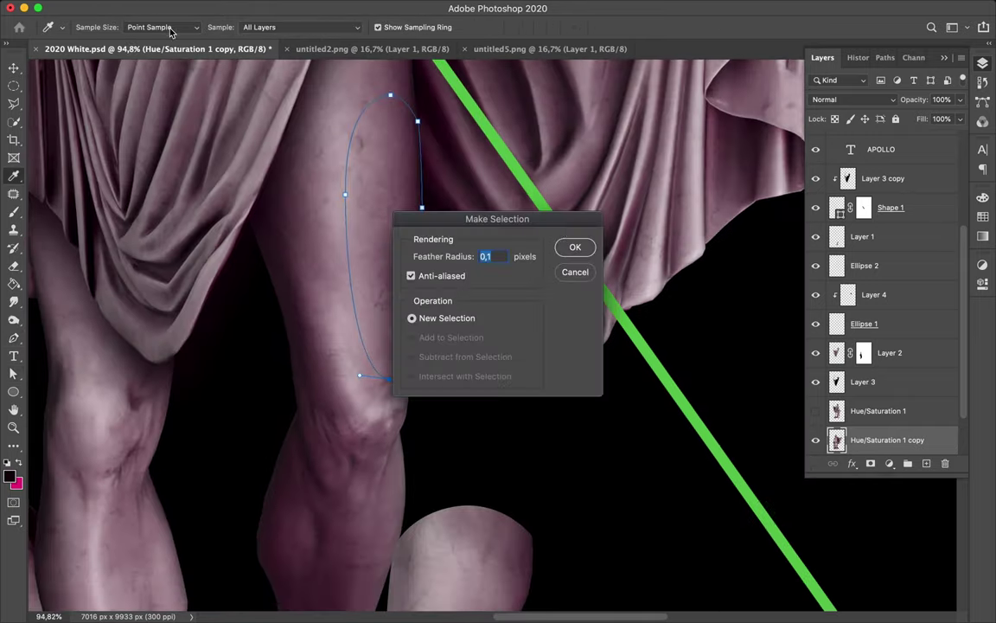
key(super+v)
key(super+z)
key(super+j)
key(v)
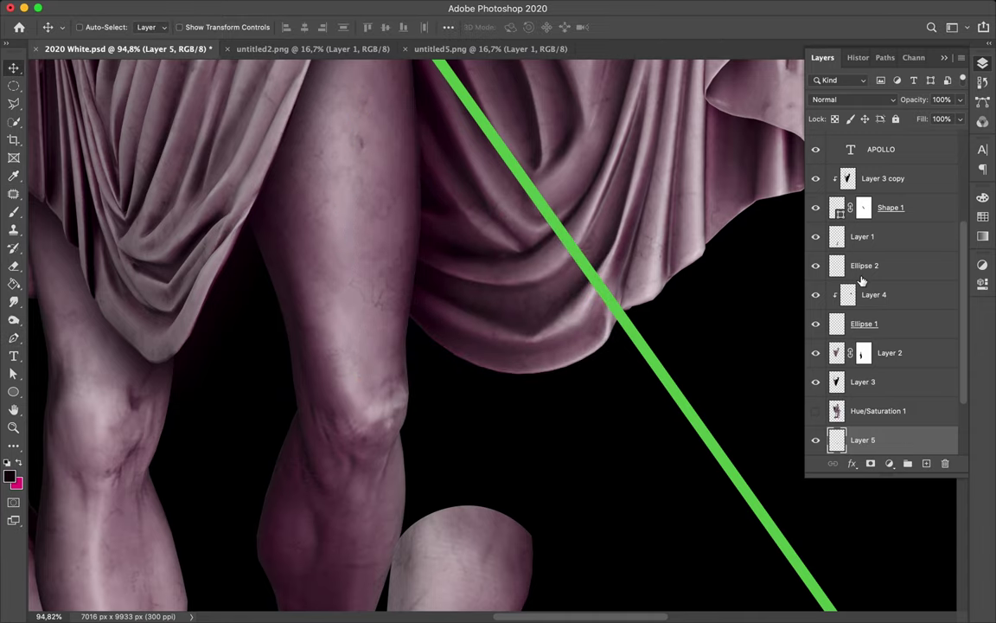
scroll(863, 281, down, 3)
key(super+z)
key(super+j)
Warp the copied thigh piece so its upper end peels outward from the leg toward the green line
key(super+t)
right_click(392, 151)
click(419, 249)
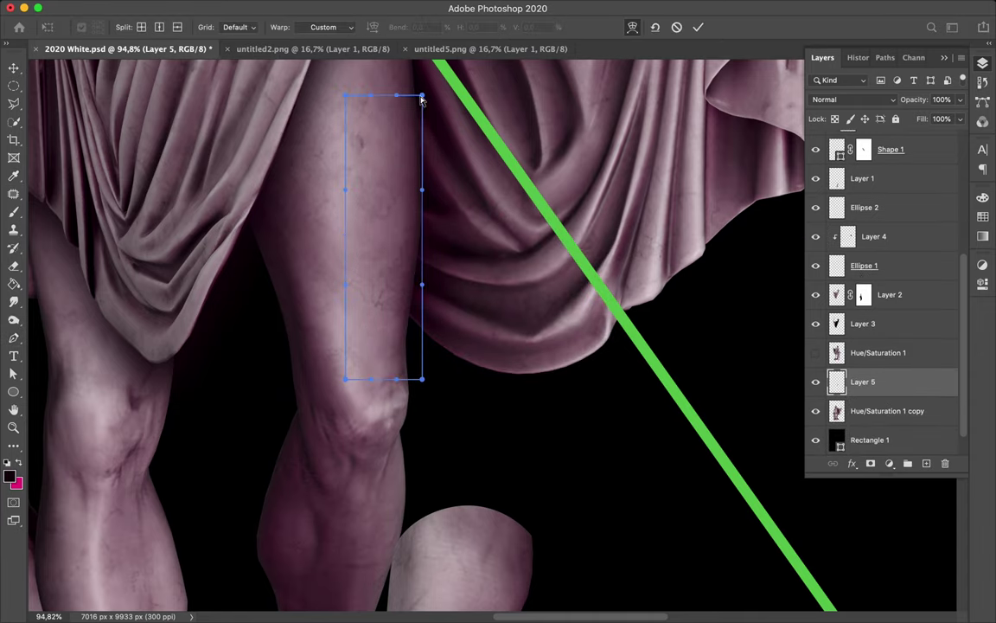
drag(423, 95, 433, 92)
drag(346, 95, 443, 95)
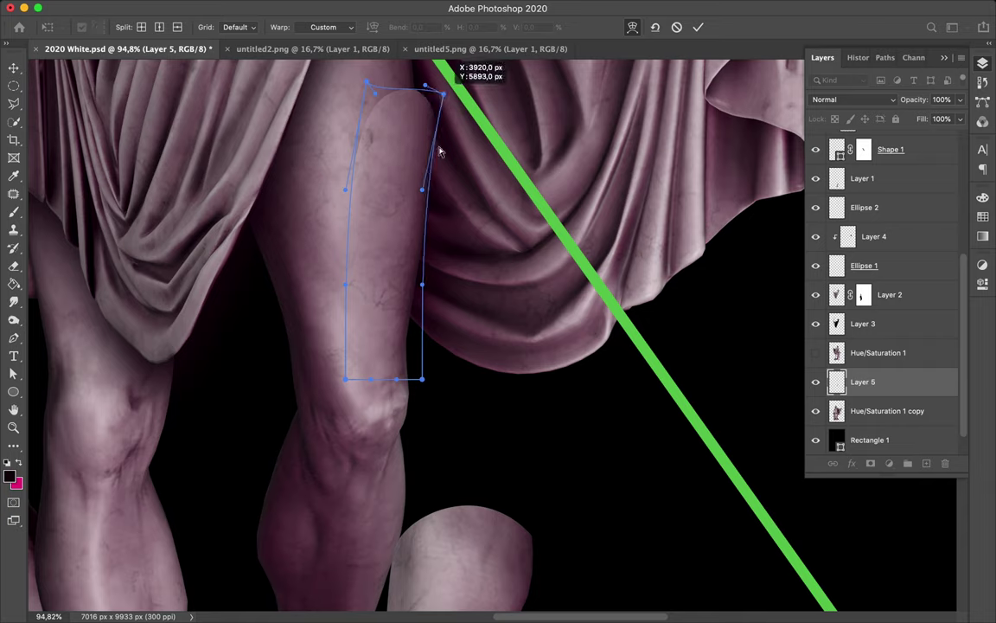
drag(418, 292, 416, 290)
drag(422, 119, 434, 120)
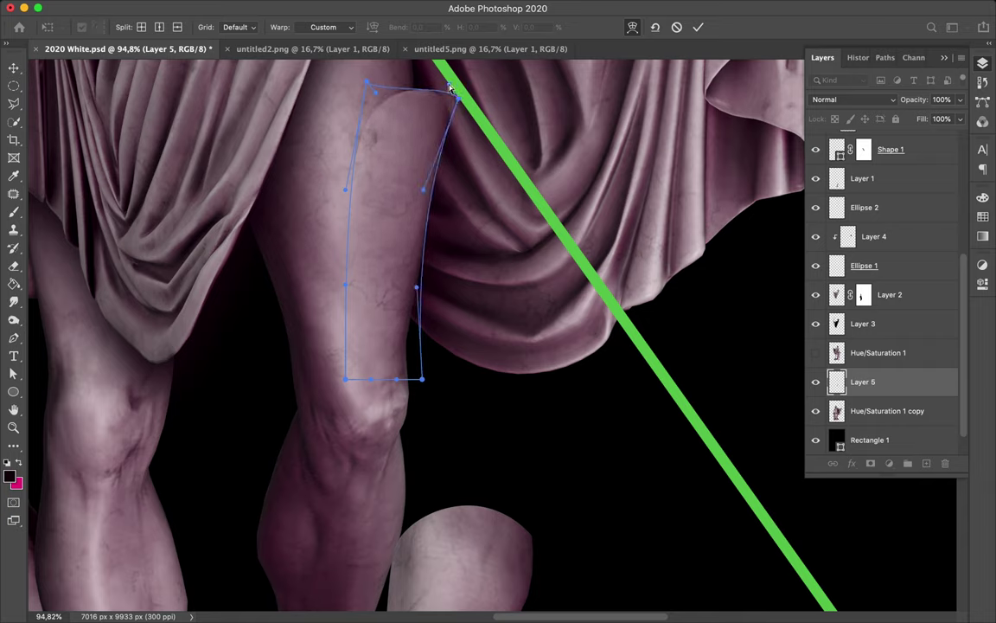
key(Return)
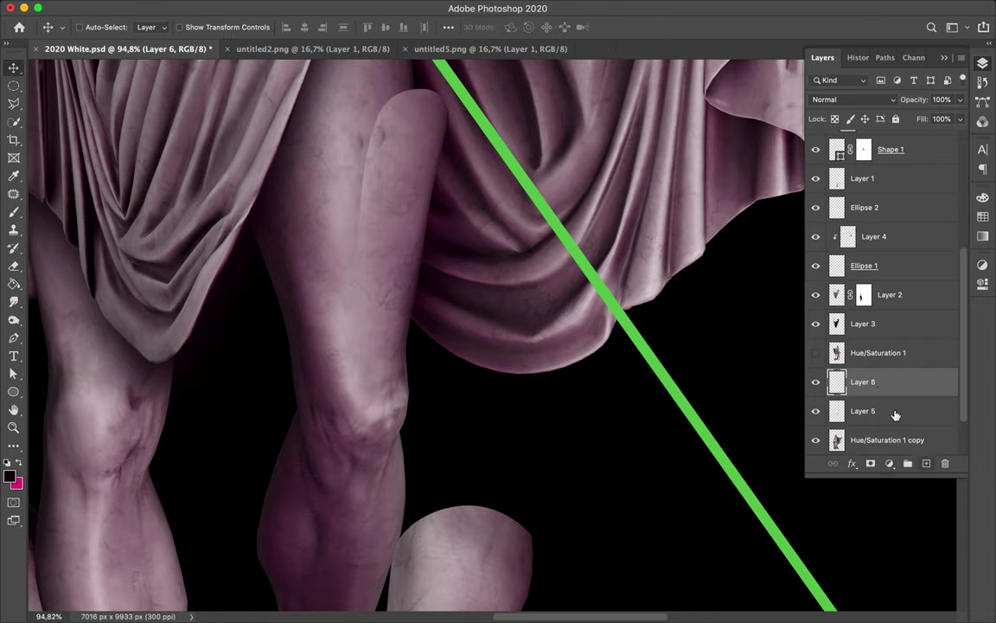
Place Layer 6 beneath Layer 5 as a blurred shadow of the thigh piece and erase it near the knee with a 172 px Eraser
drag(895, 415, 895, 420)
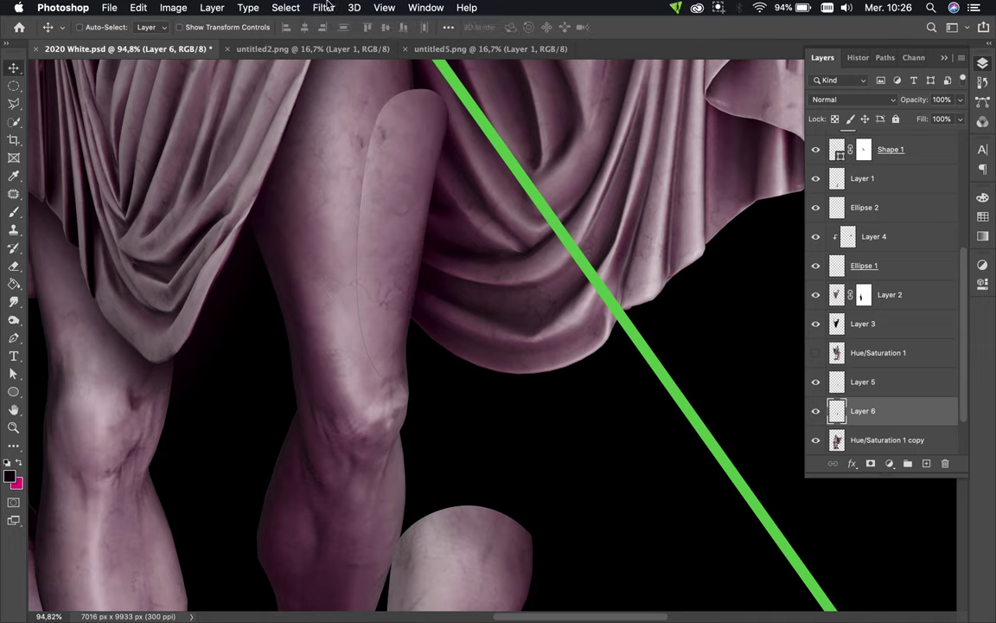
key(e)
click(104, 32)
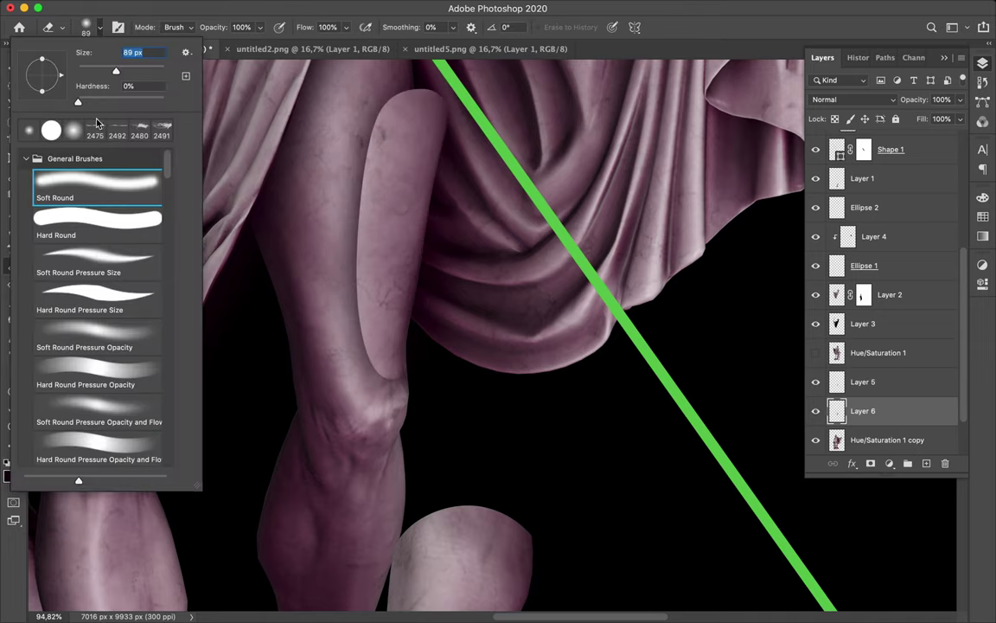
drag(137, 70, 138, 71)
drag(325, 241, 416, 425)
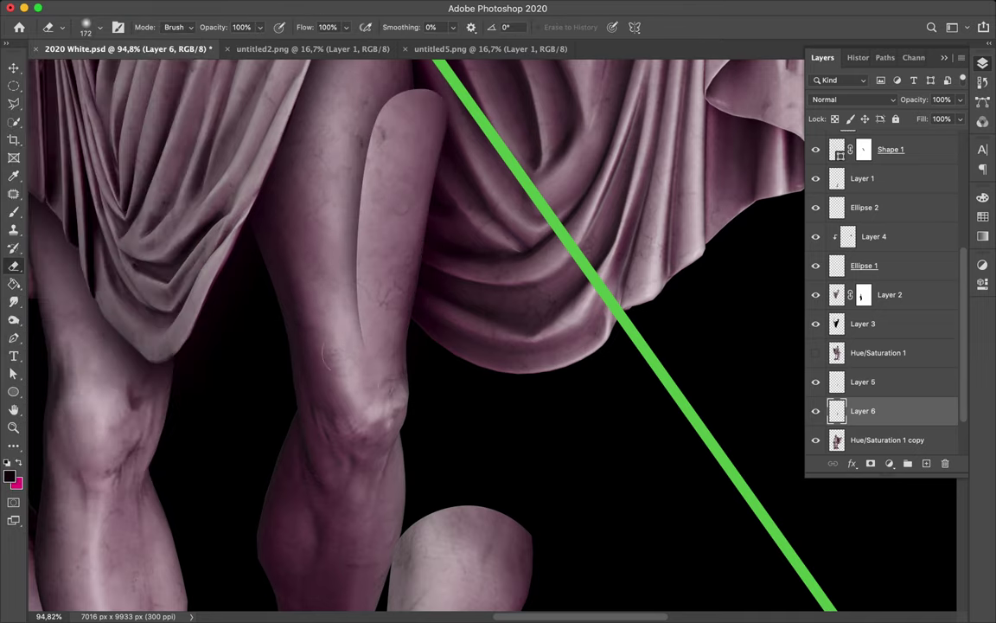
scroll(454, 257, up, 3)
key(v)
scroll(439, 399, down, 8)
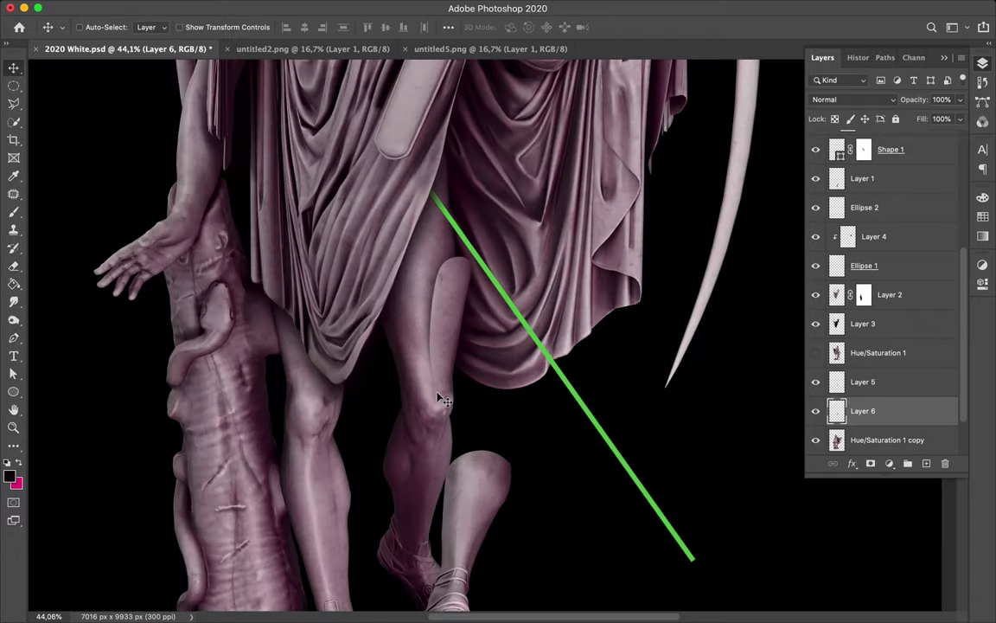
Draw a straight diagonal Pen shape, about 4208 × 3689 px, from beside the tree trunk up past the right-hand bow
scroll(440, 399, up, 2)
scroll(440, 398, up, 5)
scroll(439, 398, up, 5)
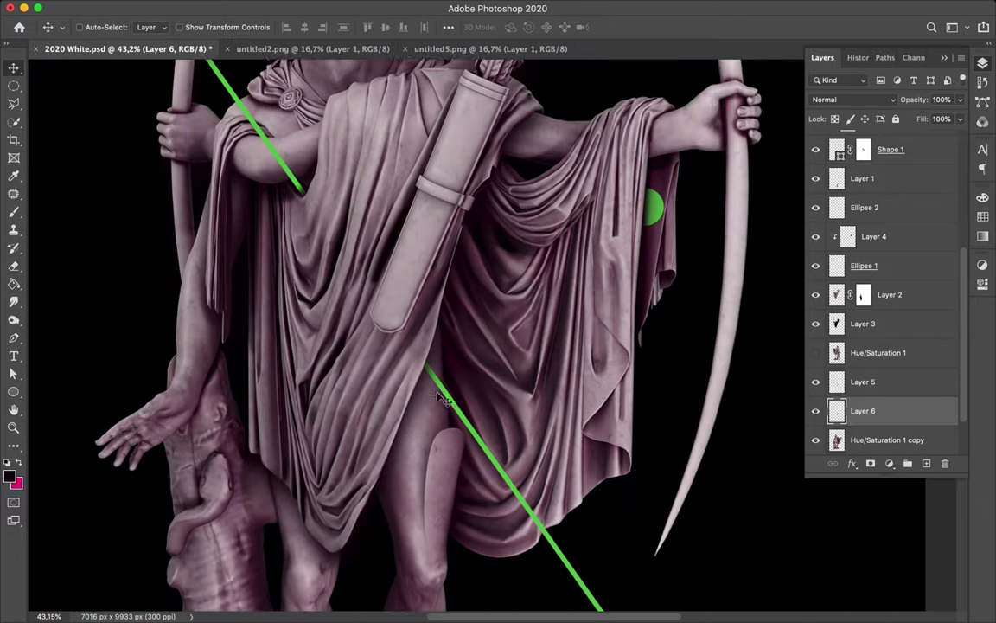
scroll(440, 398, right, 3)
scroll(440, 398, down, 3)
key(p)
click(133, 20)
click(149, 518)
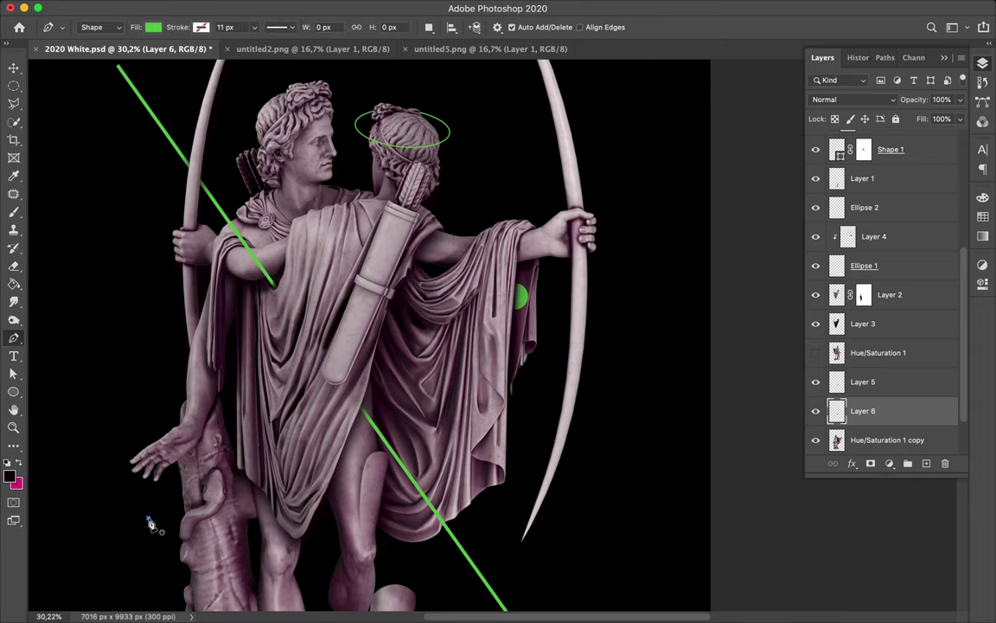
click(588, 135)
Remove the new diagonal line's fill and give it a thicker green stroke
key(a)
click(206, 27)
click(114, 56)
click(255, 27)
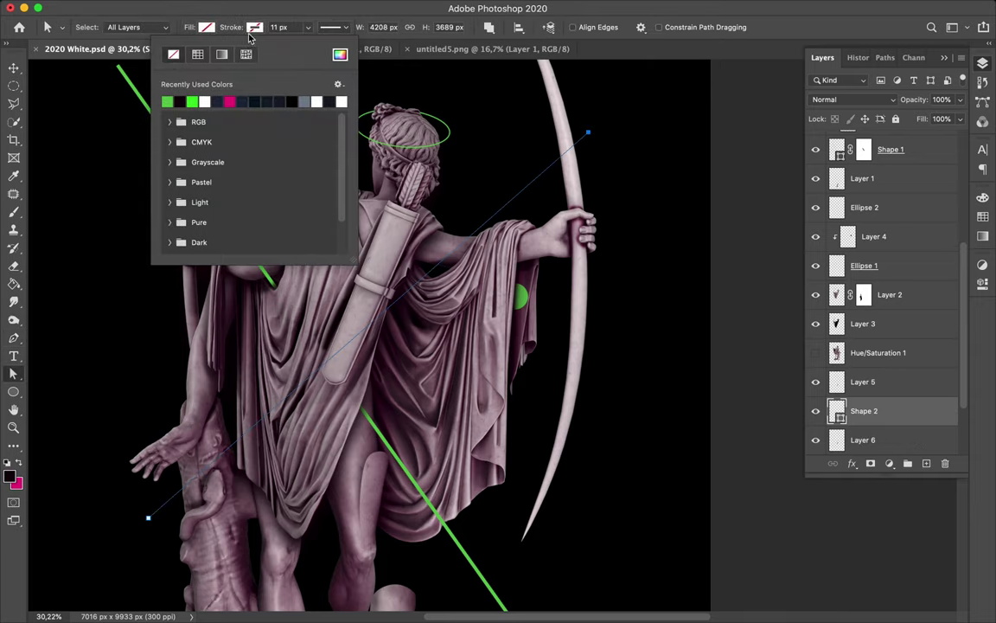
click(167, 100)
click(281, 27)
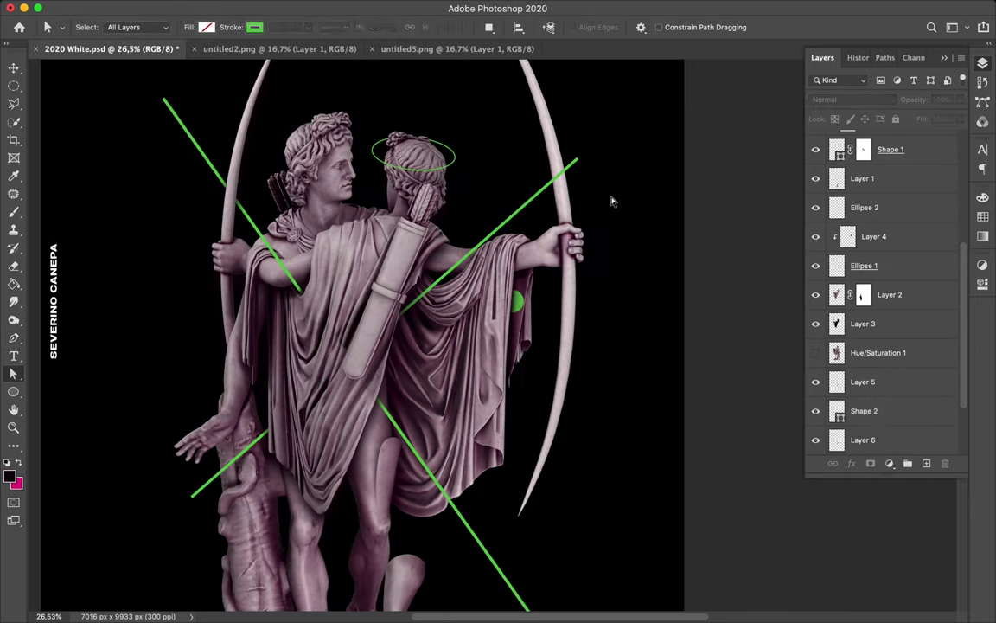
key(v)
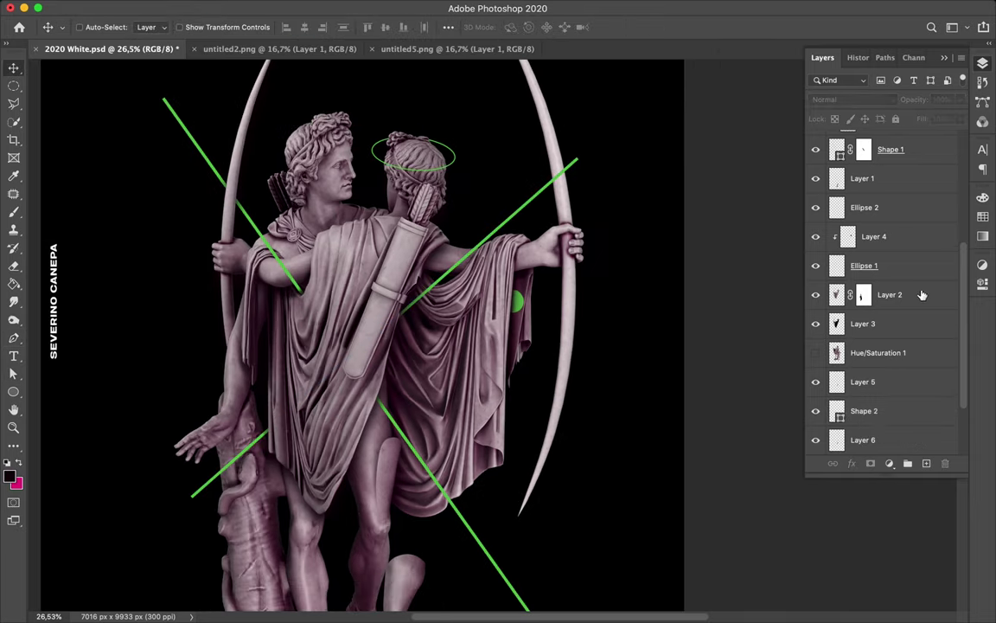
Using the Hue/Saturation 1 copy outline as a selection, rasterize Shape 2 and erase the line across the outstretched arm
drag(877, 352, 878, 454)
ctrl+click(836, 440)
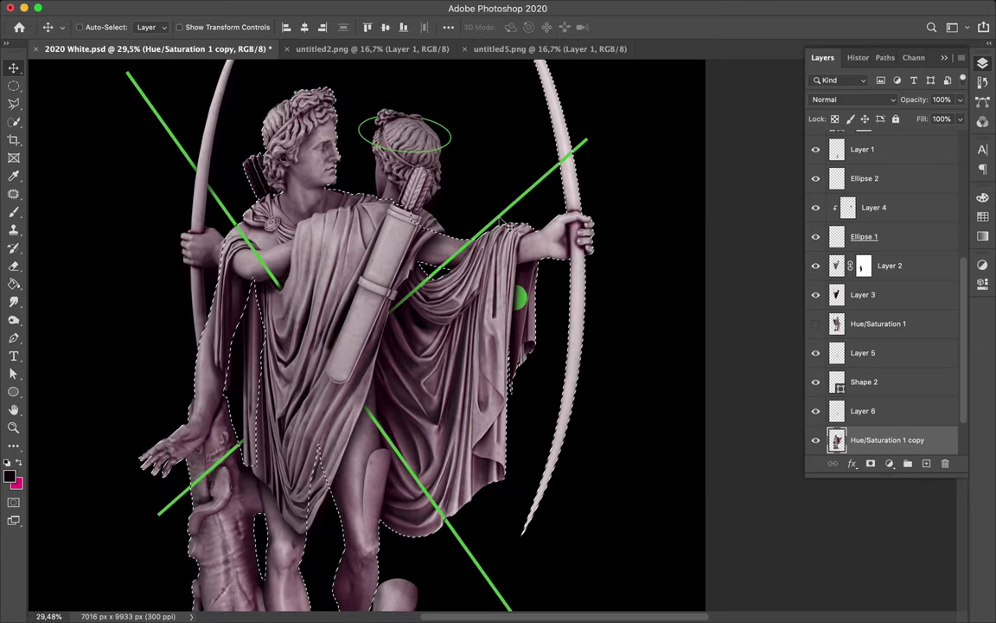
click(864, 382)
key(e)
mouse_move(471, 241)
mouse_down()
mouse_move(446, 262)
mouse_move(468, 256)
mouse_move(441, 249)
mouse_up()
key(m)
click(556, 274)
key(b)
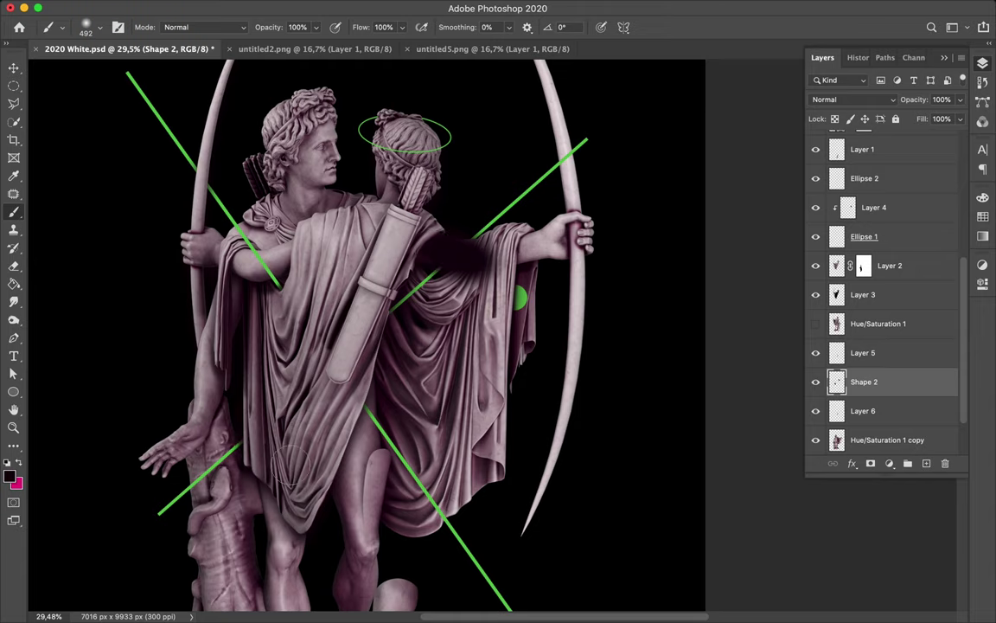
key(v)
alt+click(867, 397)
key(super+z)
key(super+z)
key(super+z)
Add a layer above Shape 2, paint black shadows with a 492 px brush where the line meets the figure, and clip it to Shape 2
click(927, 464)
key(b)
drag(448, 251, 439, 247)
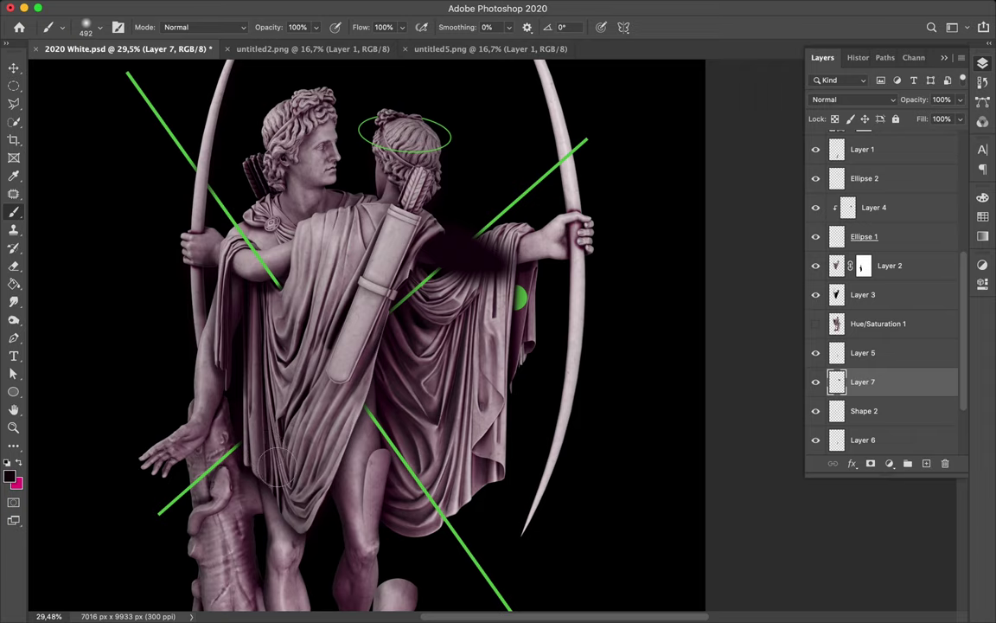
alt+click(818, 396)
key(v)
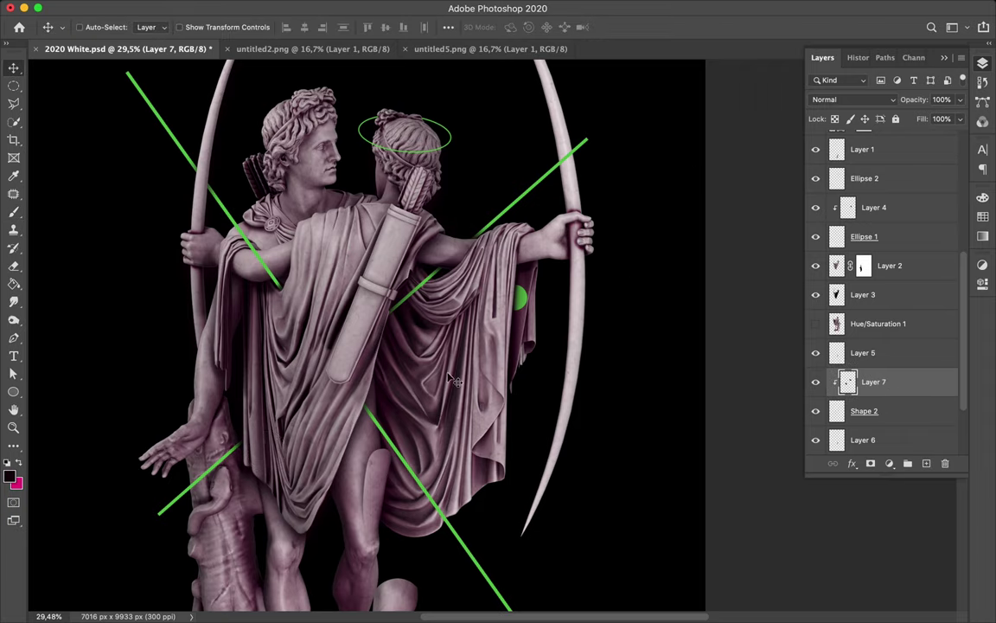
scroll(448, 374, down, 4)
scroll(421, 327, up, 3)
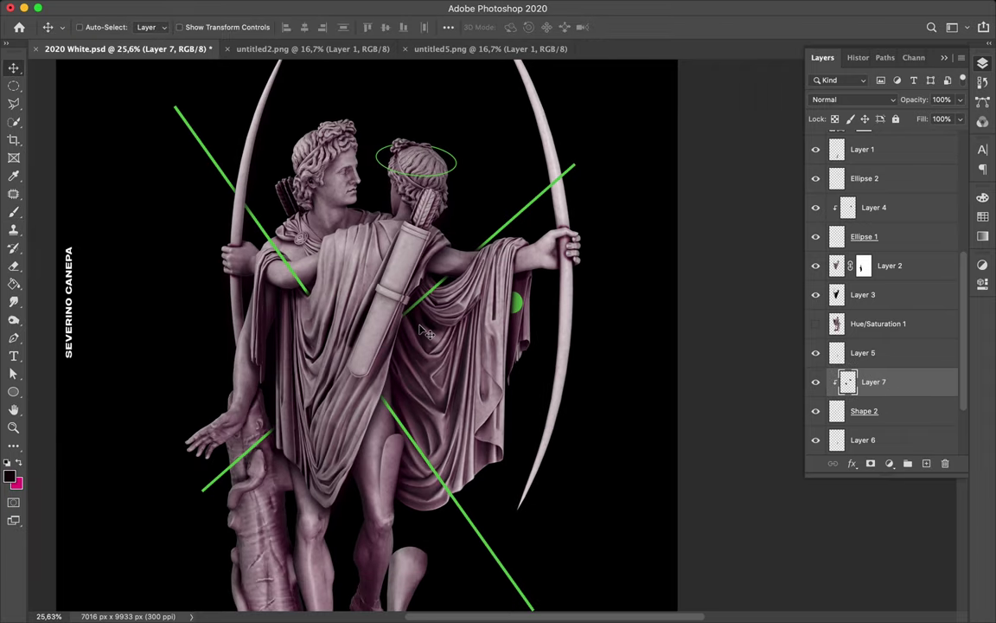
scroll(426, 333, down, 5)
scroll(425, 329, up, 4)
scroll(437, 277, left, 3)
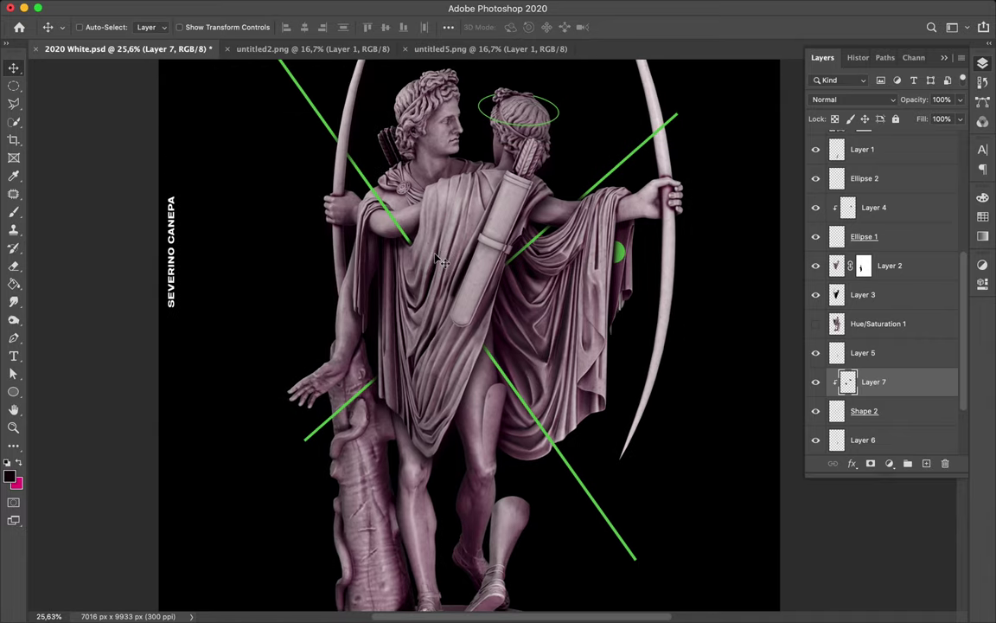
scroll(440, 259, down, 1)
key(u)
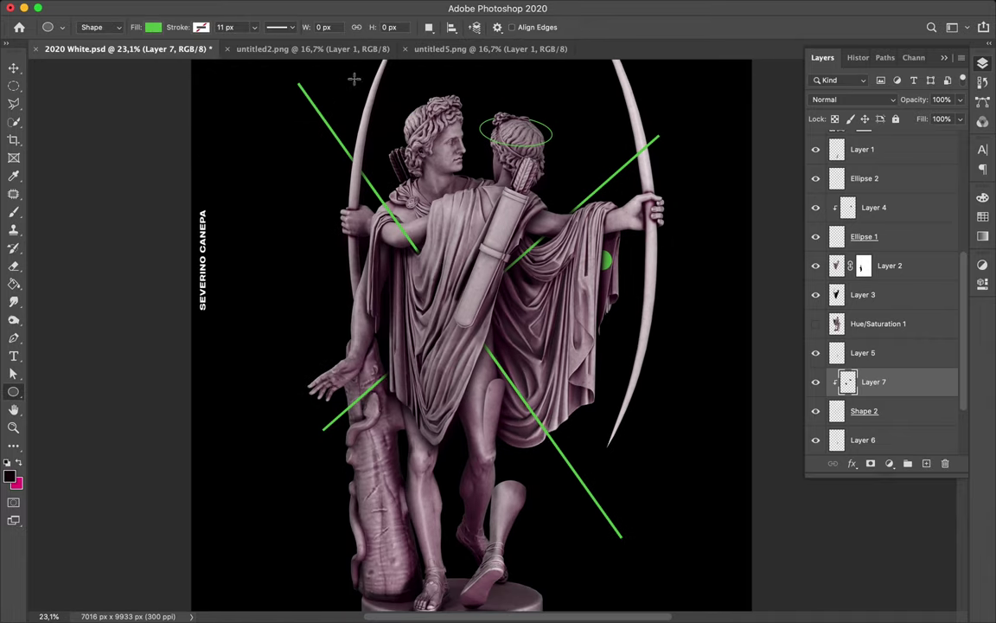
drag(353, 80, 424, 452)
key(super+z)
Draw a tall rectangle about 1526 × 4597 px framing the left figure from the head to the knees
right_click(13, 392)
click(65, 389)
mouse_move(421, 331)
mouse_down()
mouse_move(497, 449)
mouse_move(474, 460)
mouse_up()
Give the rectangle no fill and a 51 px green stroke
click(153, 27)
click(72, 55)
click(201, 27)
click(114, 101)
double_click(227, 27)
key(super+a)
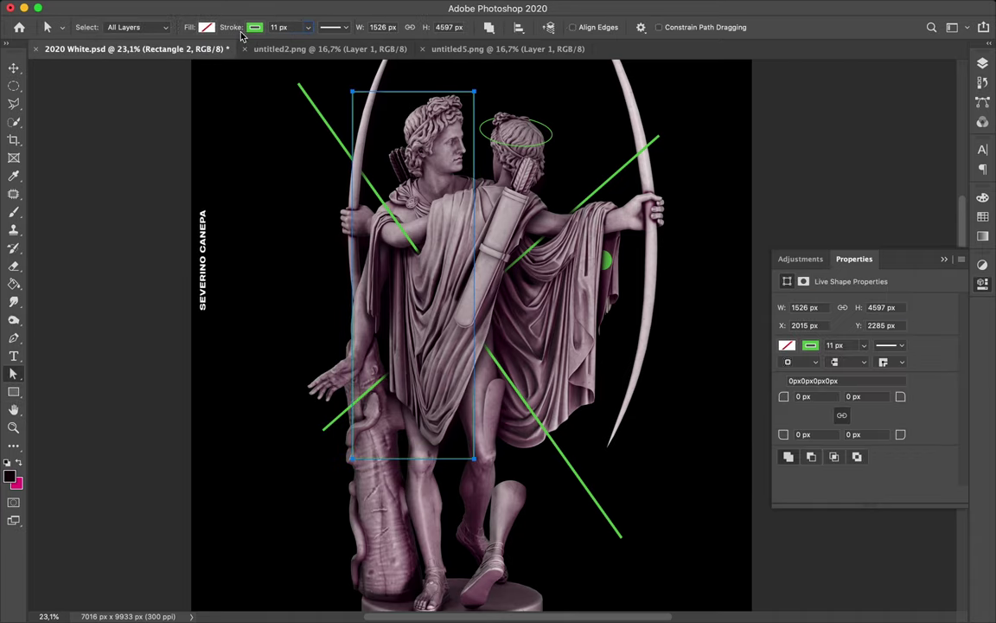
text(50)
key(Return)
Move the Rectangle 2 layer up the stack to sit directly beneath Ellipse 2
key(v)
click(982, 64)
drag(873, 381, 895, 197)
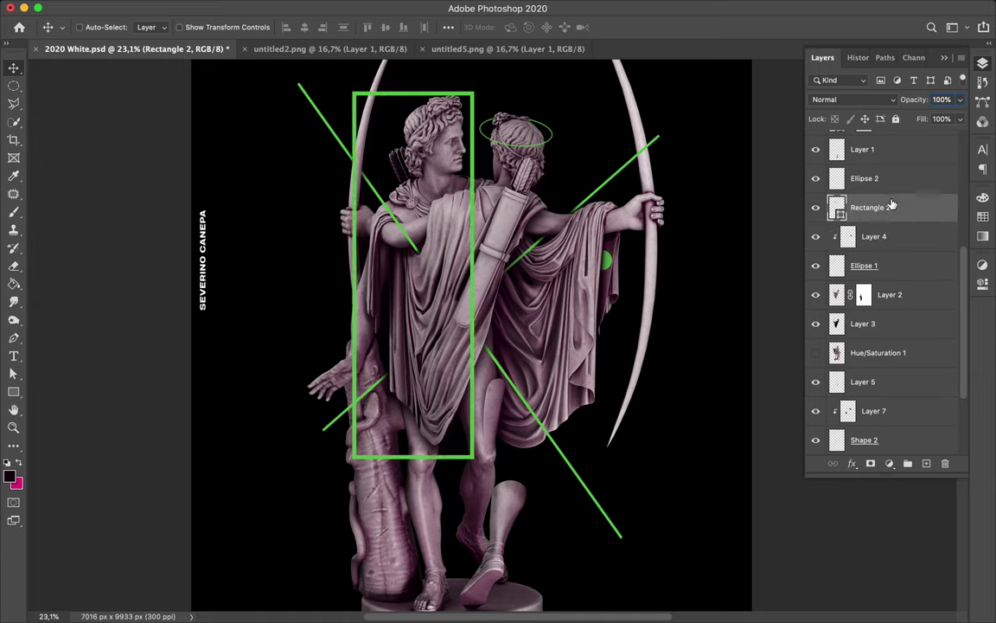
Select the rectangle's left edge points and nudge them slightly inward, narrowing the frame
key(a)
drag(346, 212, 350, 216)
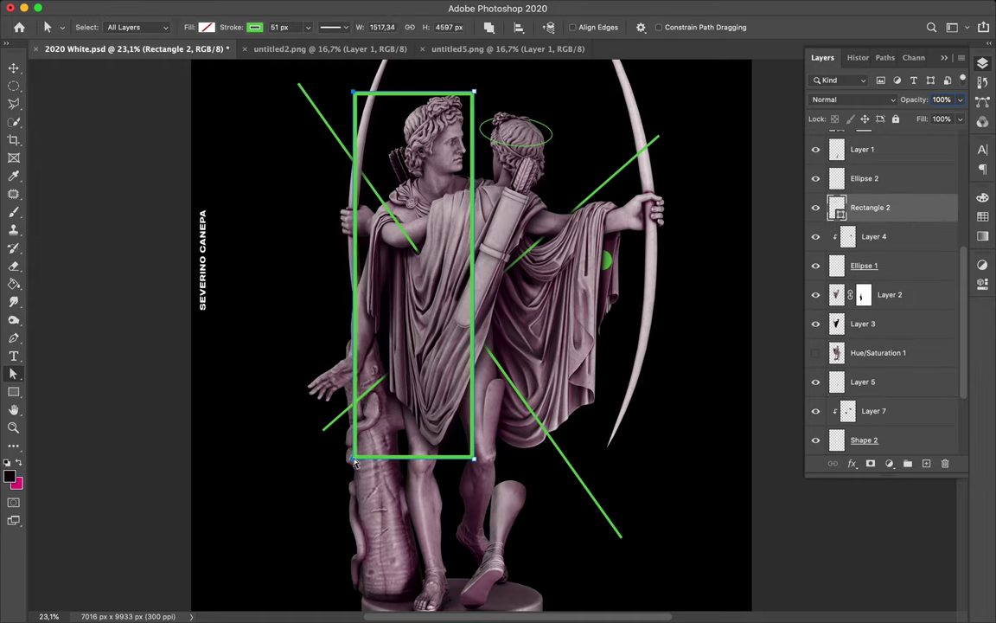
key(shift+Right)
key(shift+Right)
key(shift+Right)
Load Layer 2's outline as a selection, rasterize Rectangle 2, and erase the frame over the cloak, bow and hand with a 172 px Eraser
super+click(837, 296)
key(e)
click(472, 251)
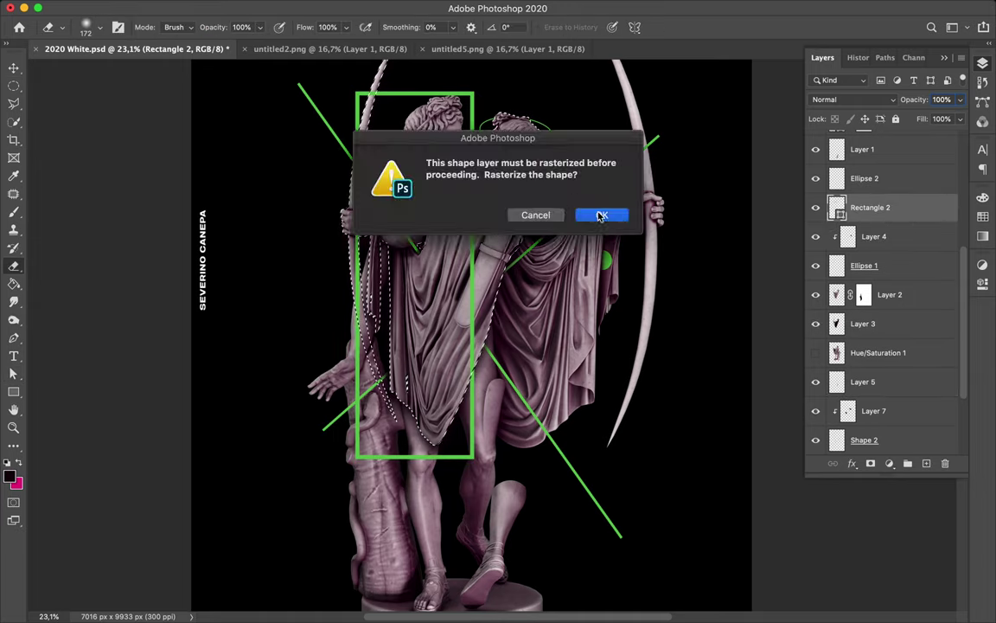
click(601, 215)
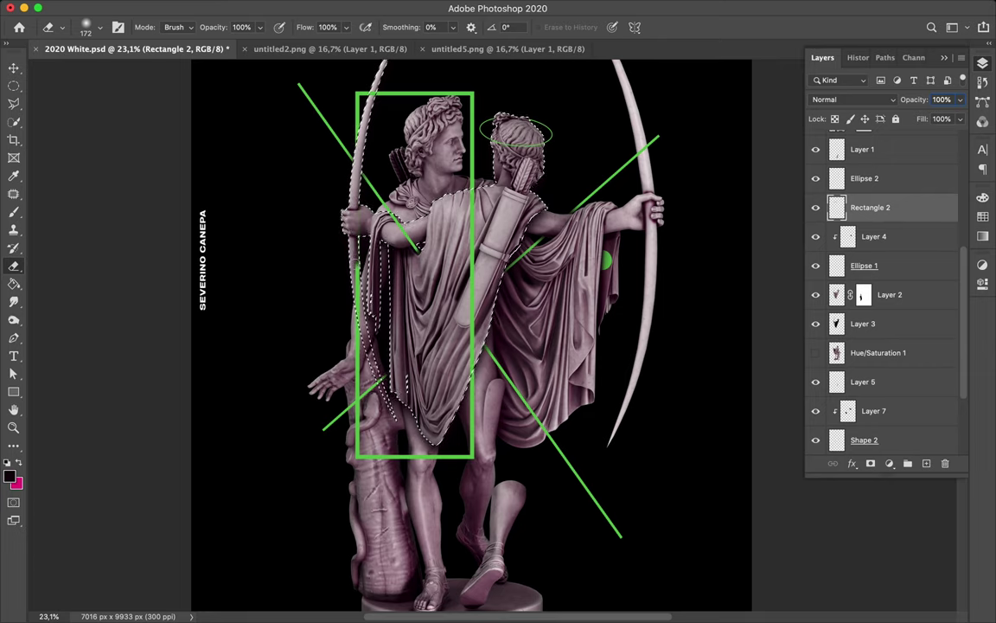
scroll(354, 262, up, 3)
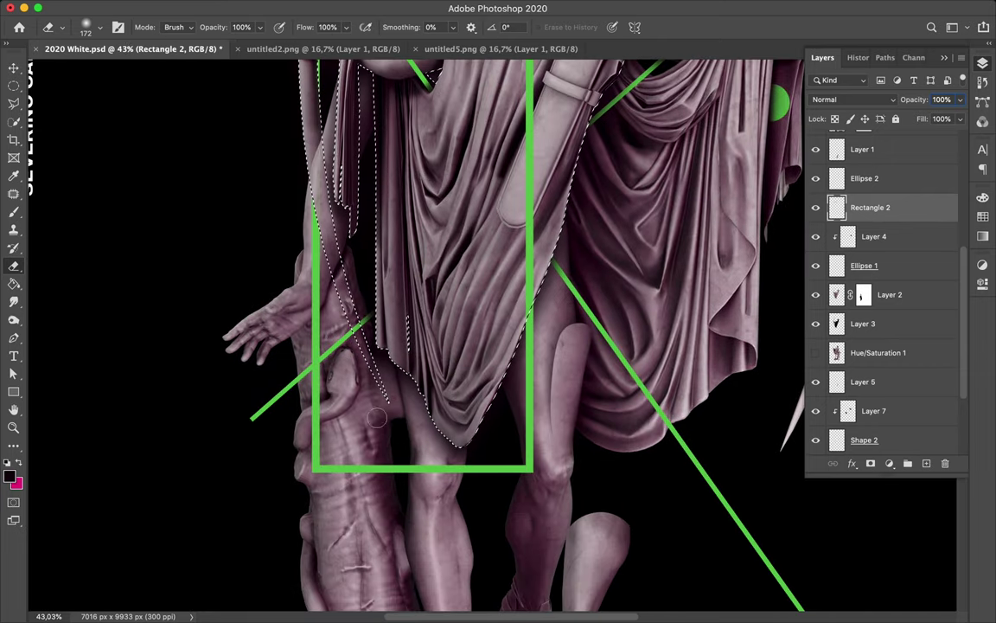
scroll(354, 262, up, 5)
scroll(482, 268, up, 2)
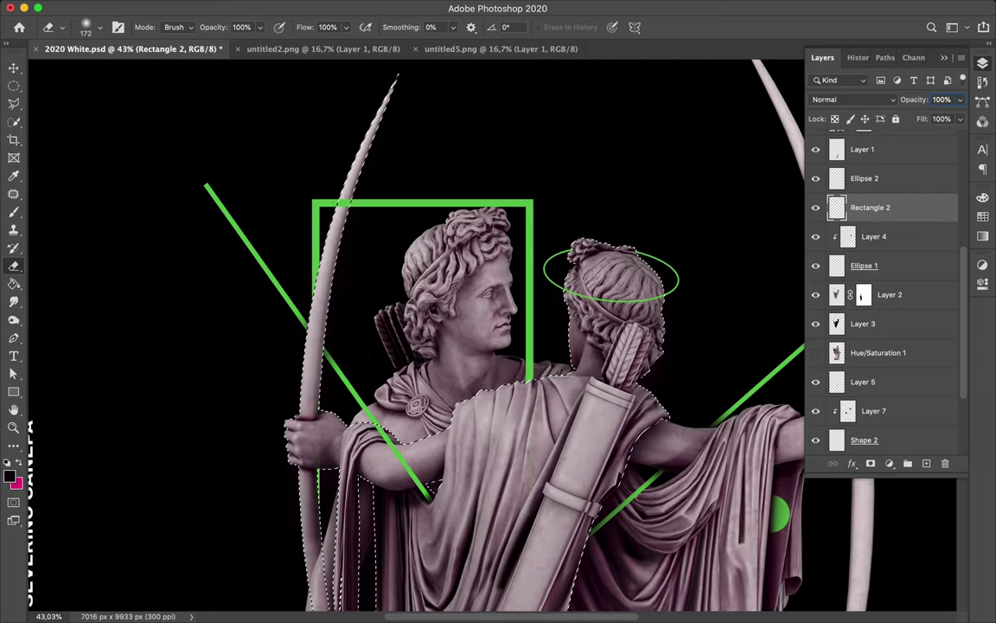
scroll(482, 268, down, 6)
Load the Hue/Saturation 1 copy outline as a selection and erase the frame's left and bottom edges over the arm and tree trunk
key(v)
scroll(844, 299, down, 3)
super+click(837, 413)
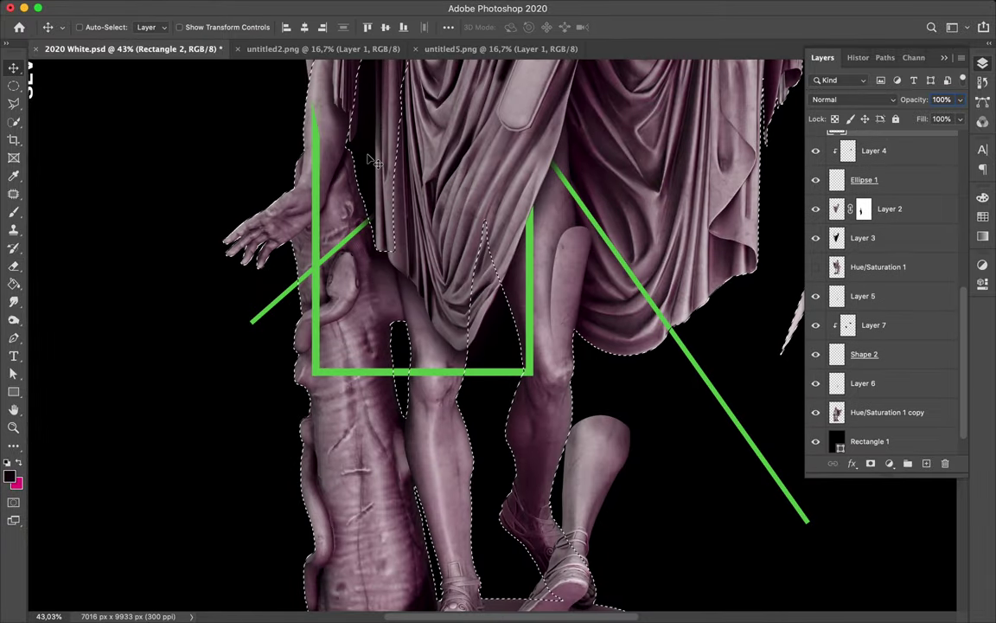
key(e)
mouse_move(316, 112)
mouse_down()
mouse_move(316, 359)
mouse_move(396, 372)
mouse_up()
Clear the selection and erase the leftover pieces of the frame around the hand holding the left bow
scroll(323, 236, up, 5)
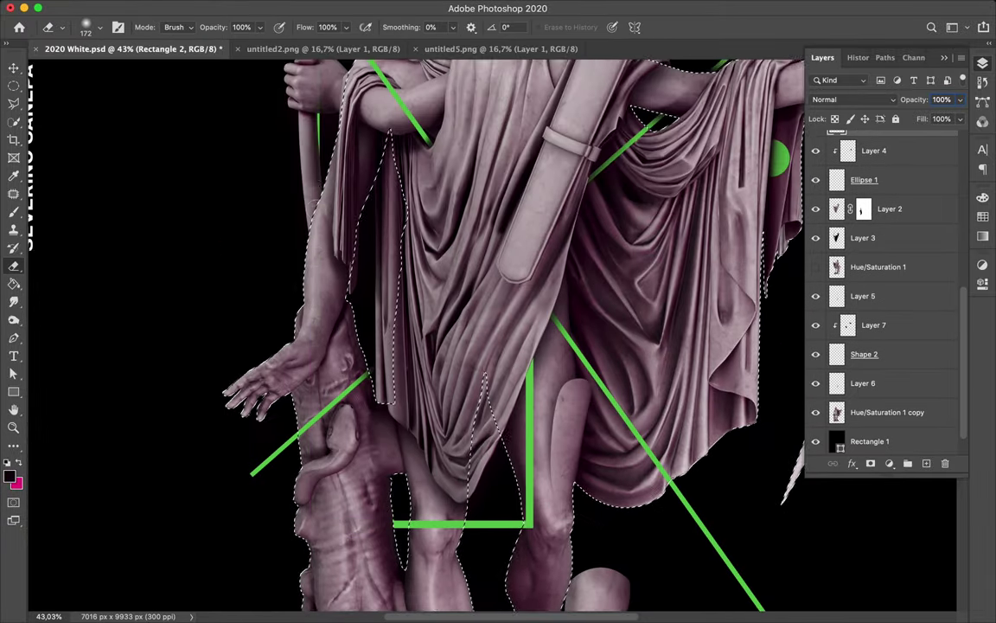
scroll(426, 411, down, 4)
scroll(333, 168, up, 6)
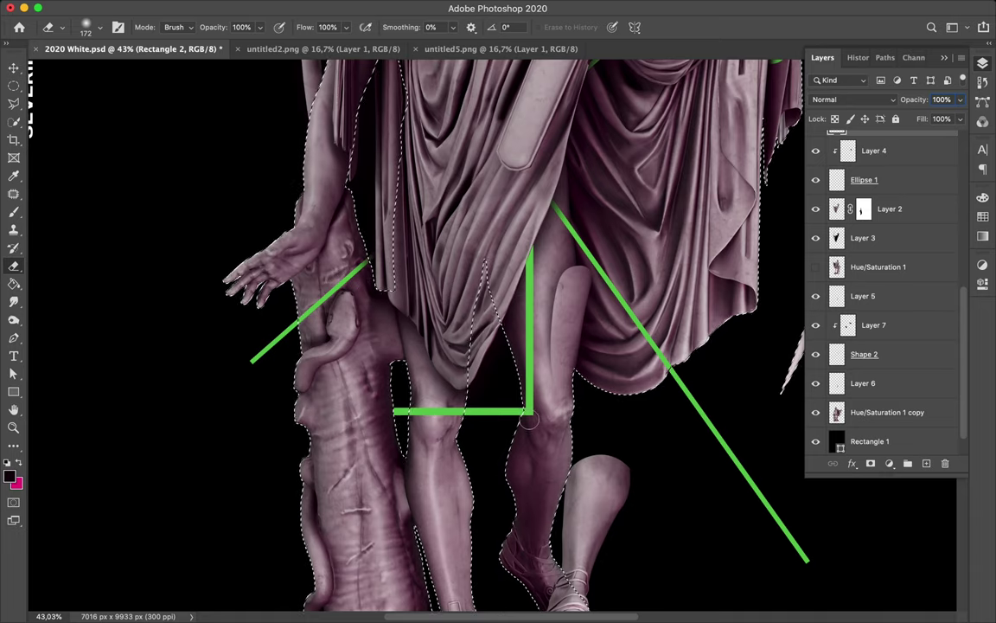
alt+scroll(333, 168, down, 1)
scroll(332, 166, up, 1)
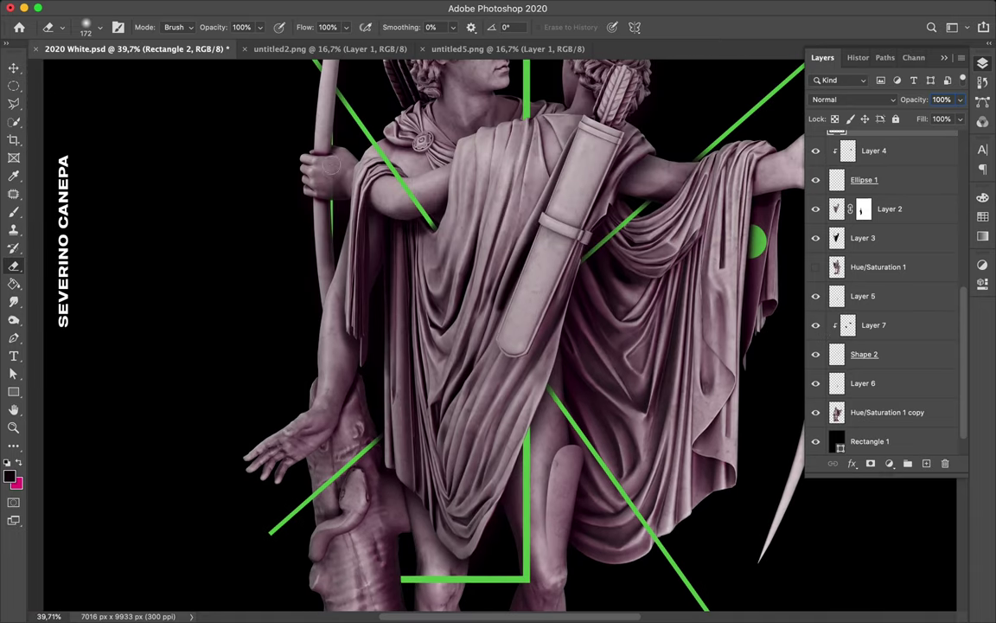
scroll(333, 216, up, 5)
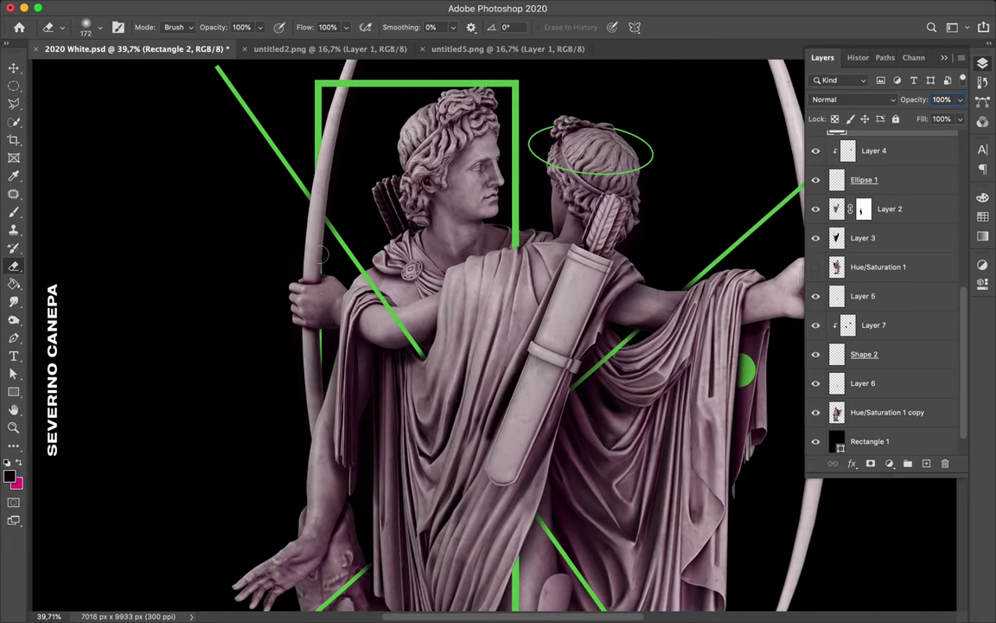
scroll(325, 402, down, 4)
scroll(325, 402, up, 4)
scroll(325, 402, right, 4)
key(v)
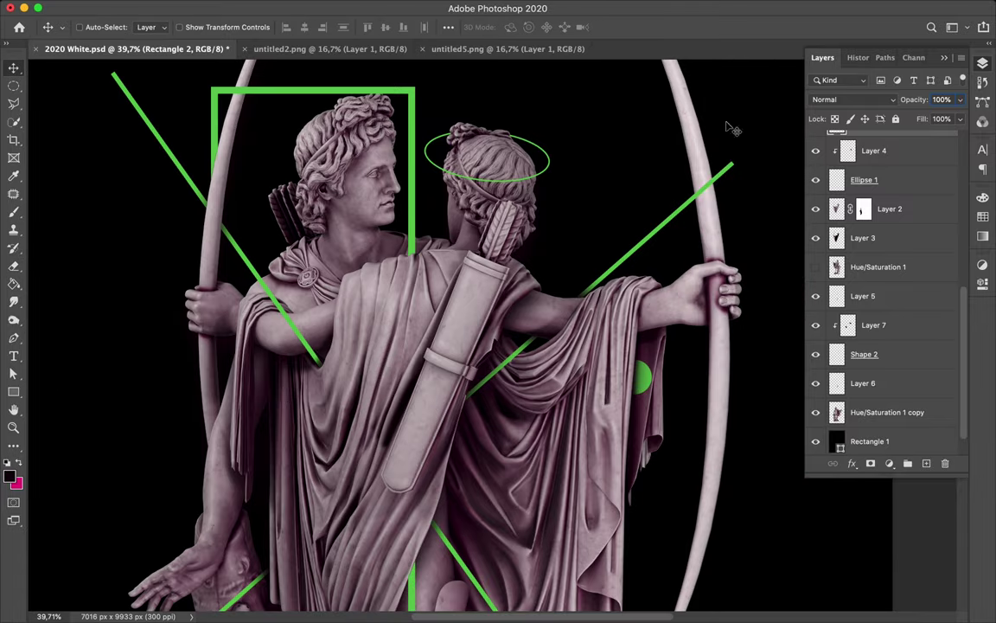
Draw a wide ellipse about 4831 × 1395 px across the torso, extending past both bows
scroll(861, 187, up, 4)
scroll(419, 333, down, 4)
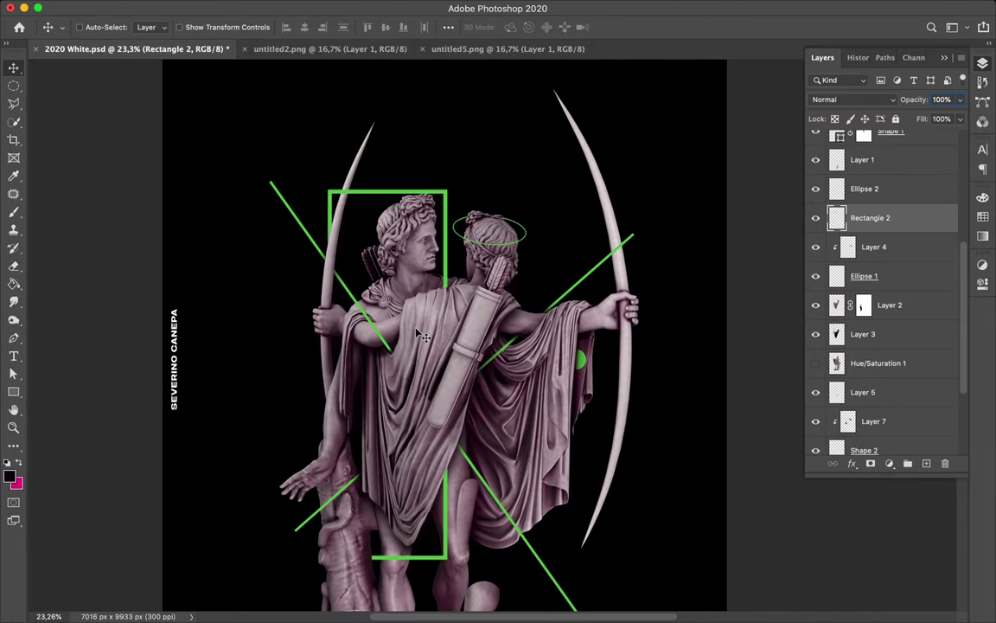
scroll(422, 336, down, 2)
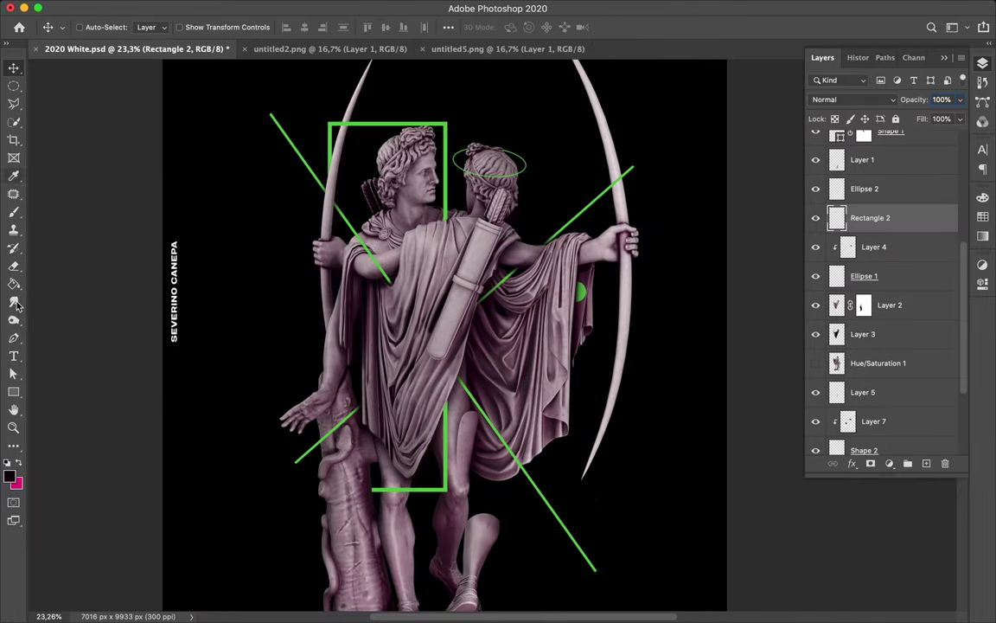
right_click(13, 392)
click(61, 413)
drag(650, 361, 651, 362)
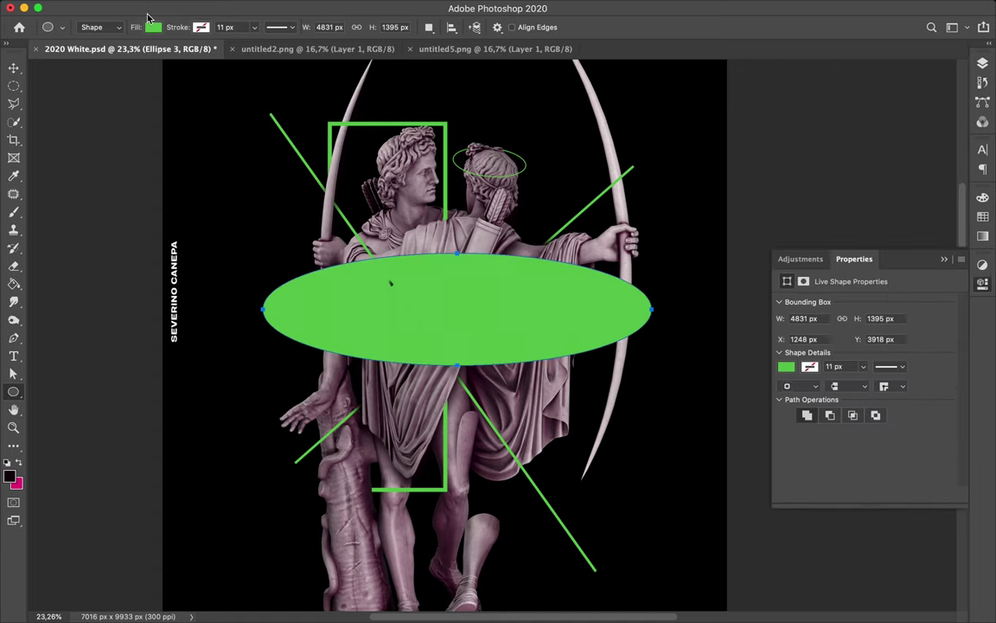
Give the torso ellipse no fill and an 81 px green stroke
click(154, 27)
click(120, 53)
click(853, 369)
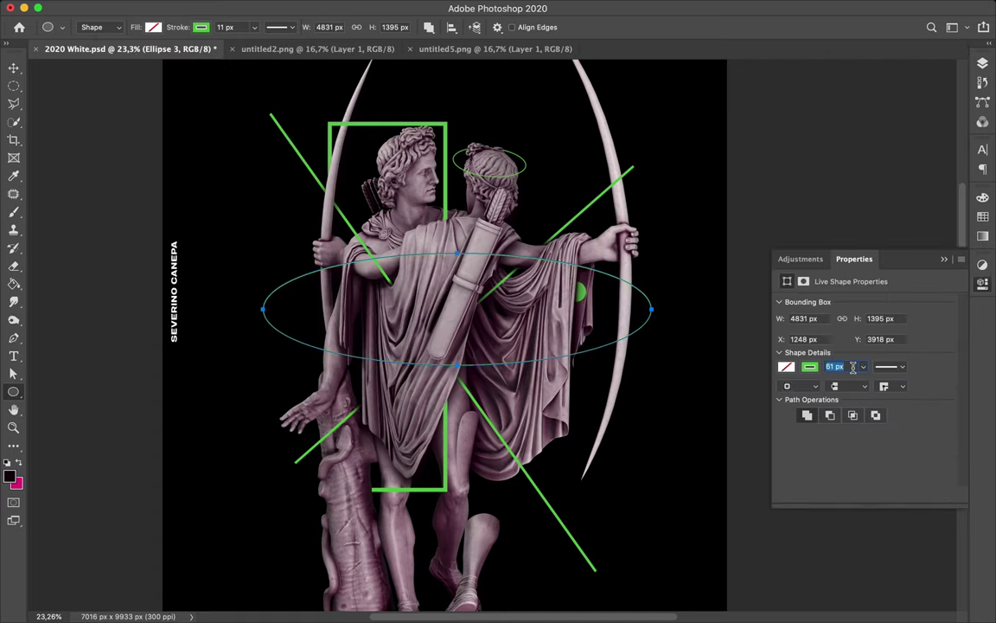
text(111)
key(Return)
text(81)
key(Return)
key(v)
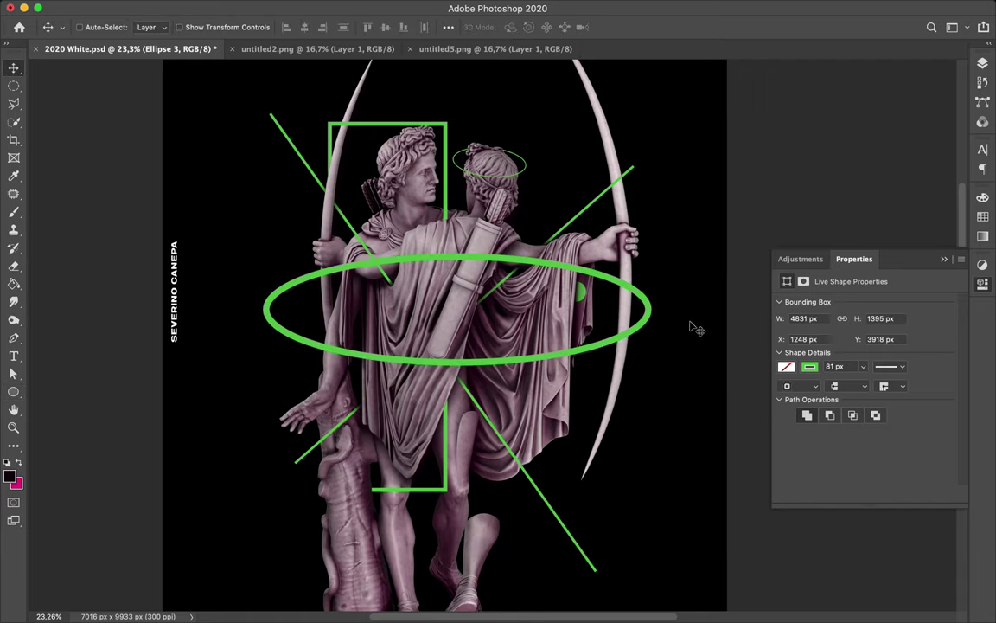
scroll(490, 275, up, 3)
click(986, 66)
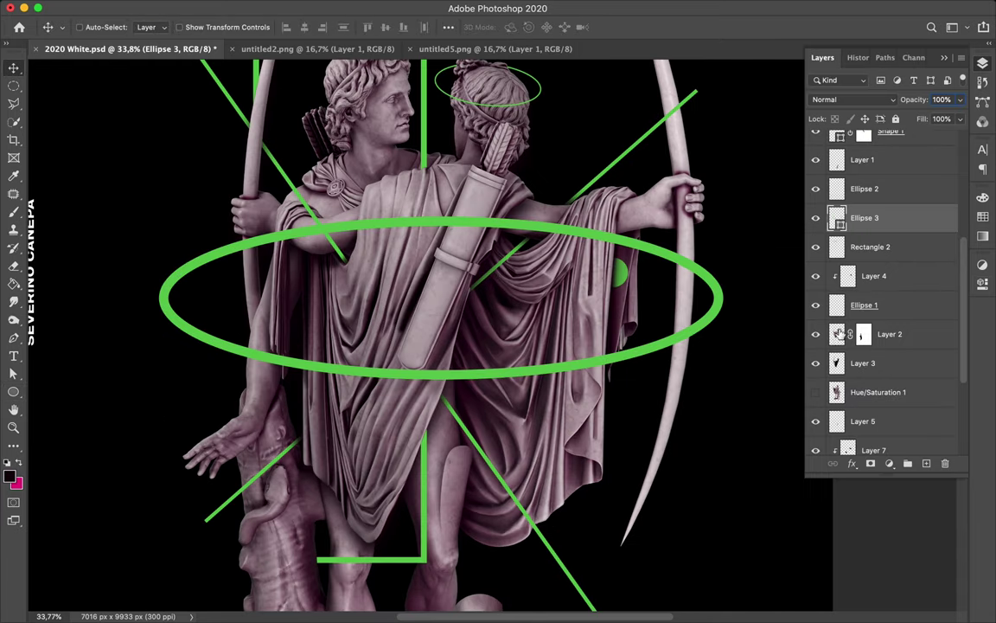
super+click(837, 335)
key(e)
key(m)
key(ctrl+d)
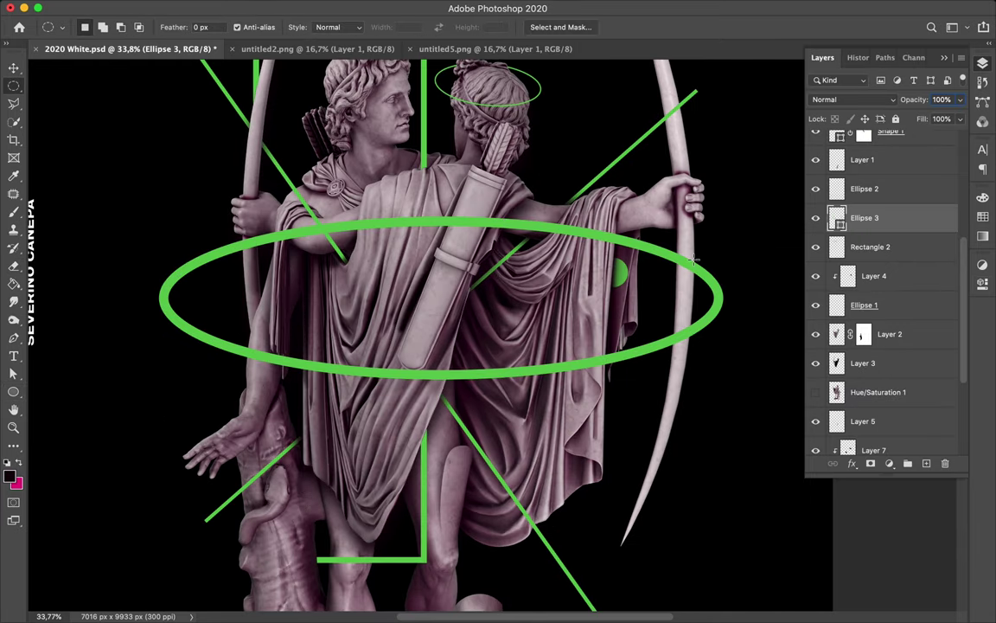
Shift the ellipse slightly down, rasterize it, and erase its upper arc over the front cloak and quiver within Layer 2's selection
key(v)
drag(637, 277, 637, 257)
key(e)
super+click(837, 335)
key(b)
key(e)
click(282, 249)
click(595, 214)
mouse_move(290, 244)
mouse_down()
mouse_move(404, 228)
mouse_move(501, 232)
mouse_up()
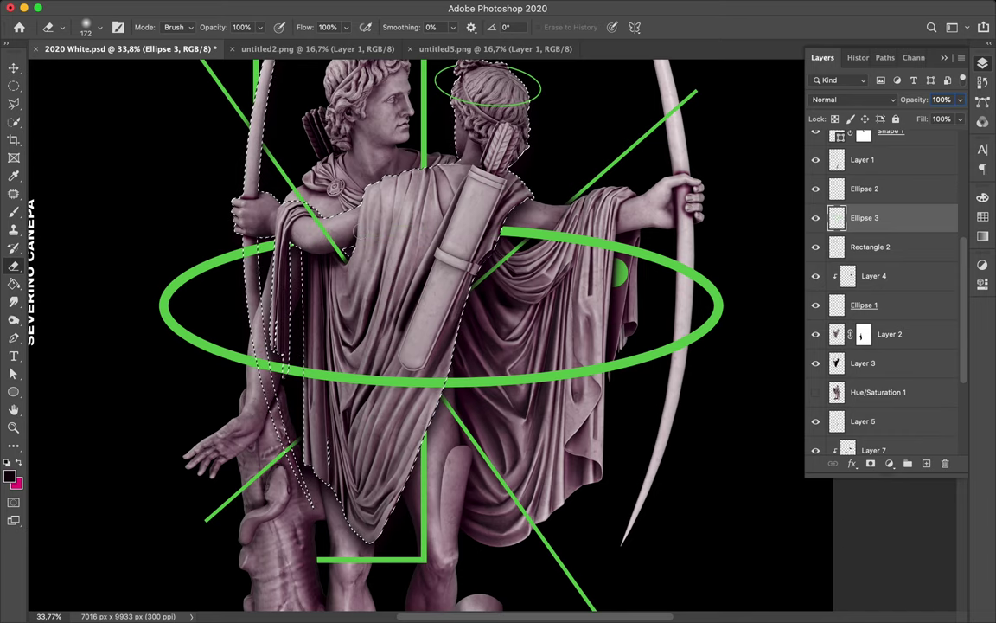
Clear the selection and erase the torso ellipse's upper arc over the rear figure's draped cloak with a 27 px eraser
key(m)
click(562, 230)
key(e)
scroll(562, 230, up, 5)
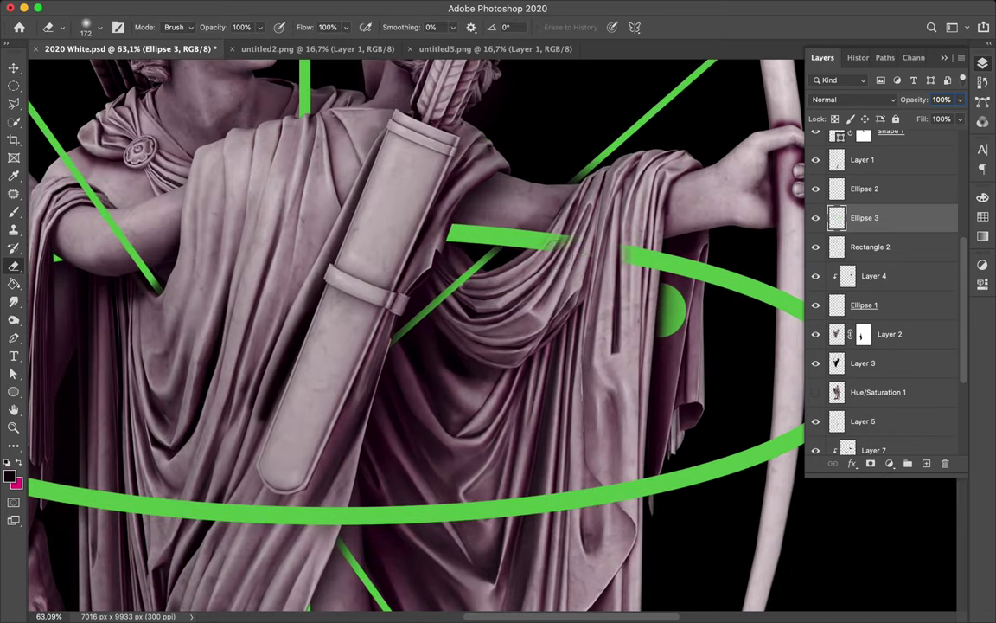
right_click(514, 240)
text(27)
key(Return)
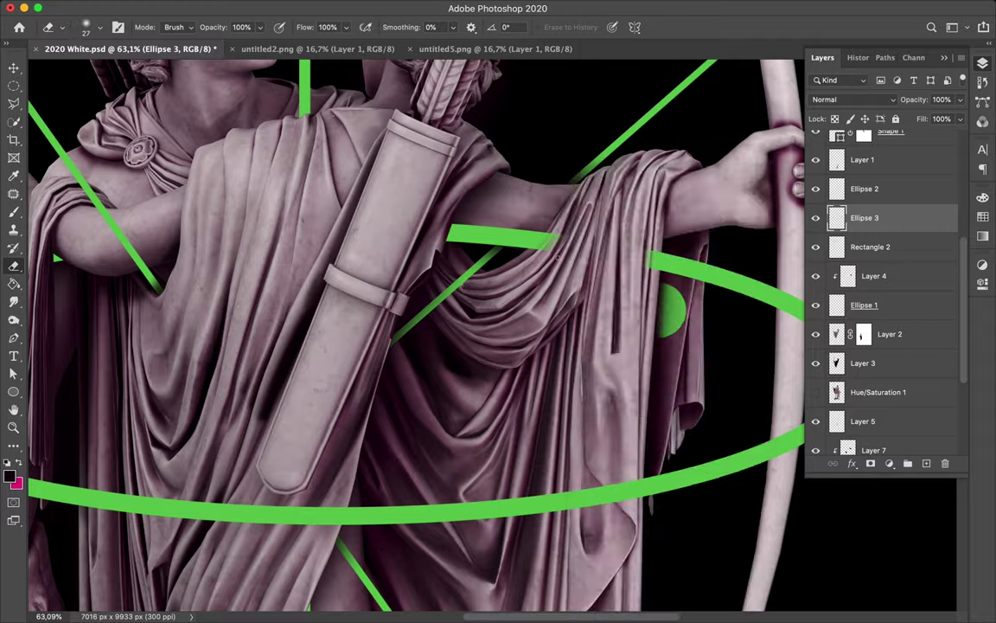
Trim the ellipse's cut ends cleanly along the edges of the rear cloak's folds with a 9 px eraser
scroll(530, 269, up, 4)
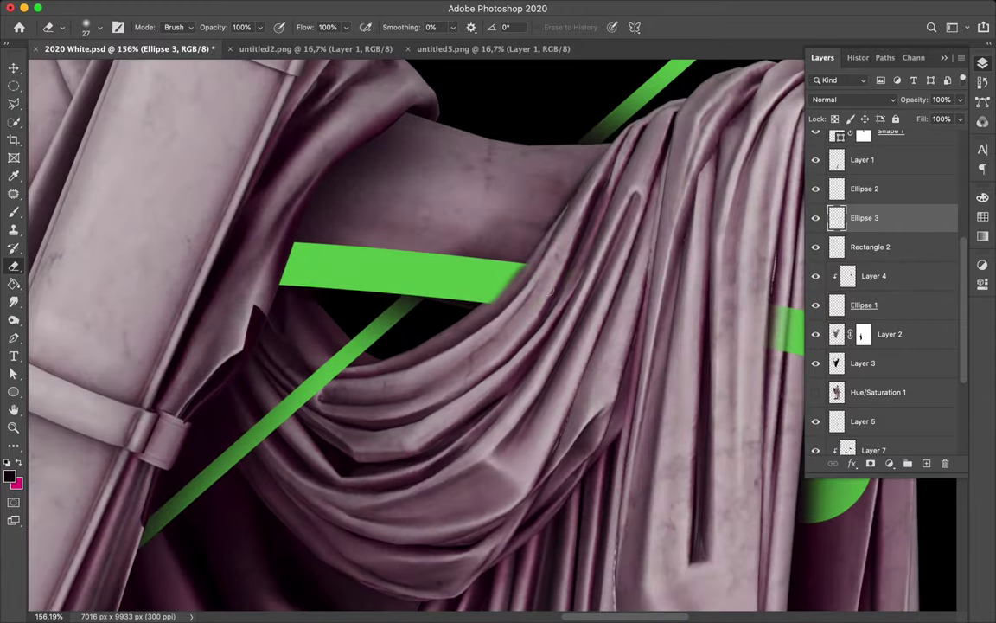
scroll(547, 288, up, 5)
right_click(525, 250)
drag(615, 204, 613, 205)
key(Return)
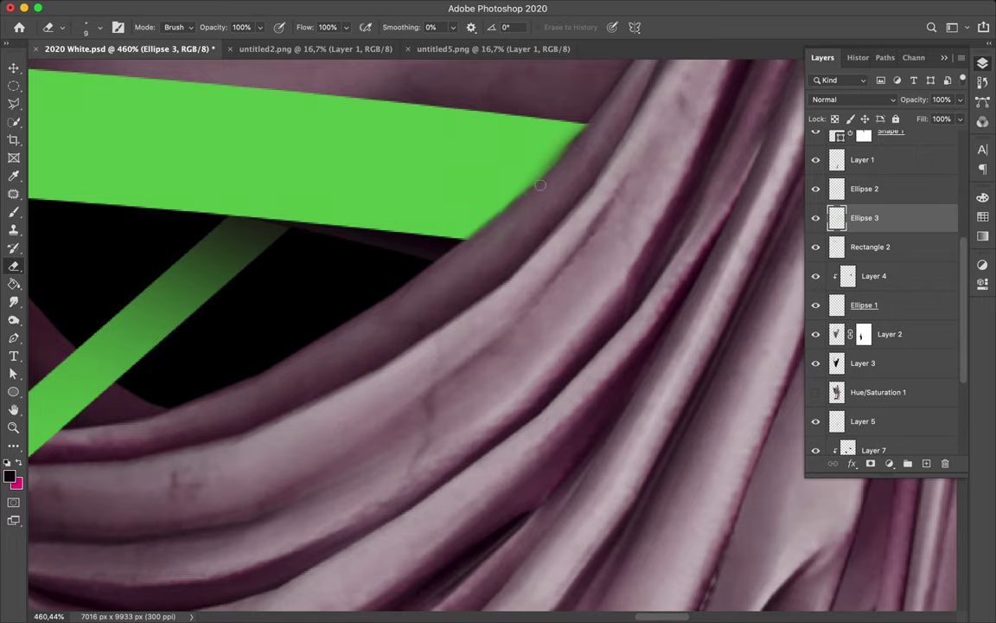
scroll(483, 255, right, 10)
drag(569, 106, 566, 147)
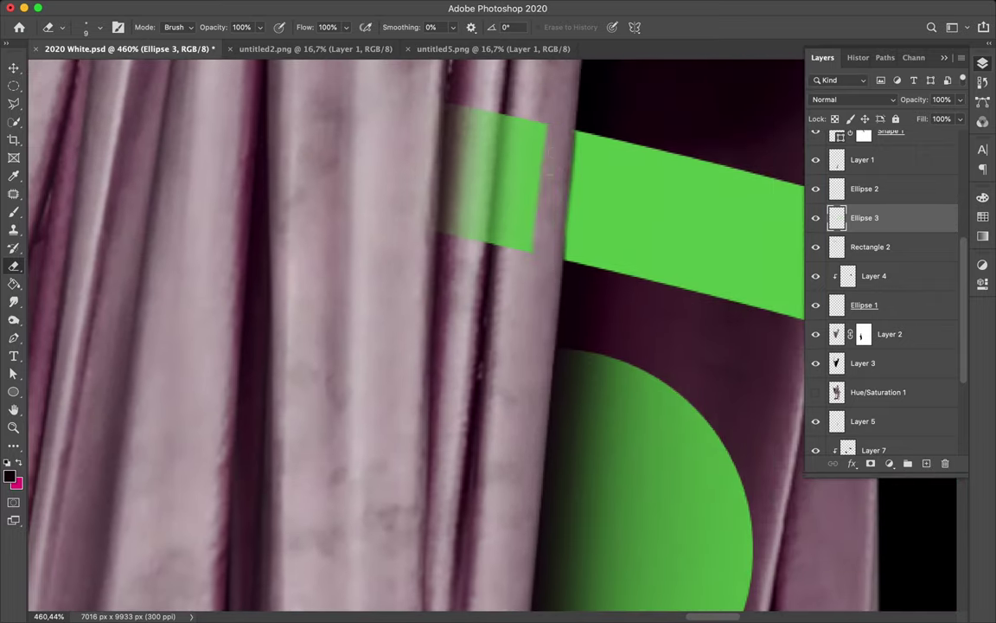
Erase the leftover green patch over the rear cloak's outer folds with a 65 px eraser
right_click(526, 252)
drag(596, 202, 612, 202)
key(Return)
drag(493, 208, 453, 122)
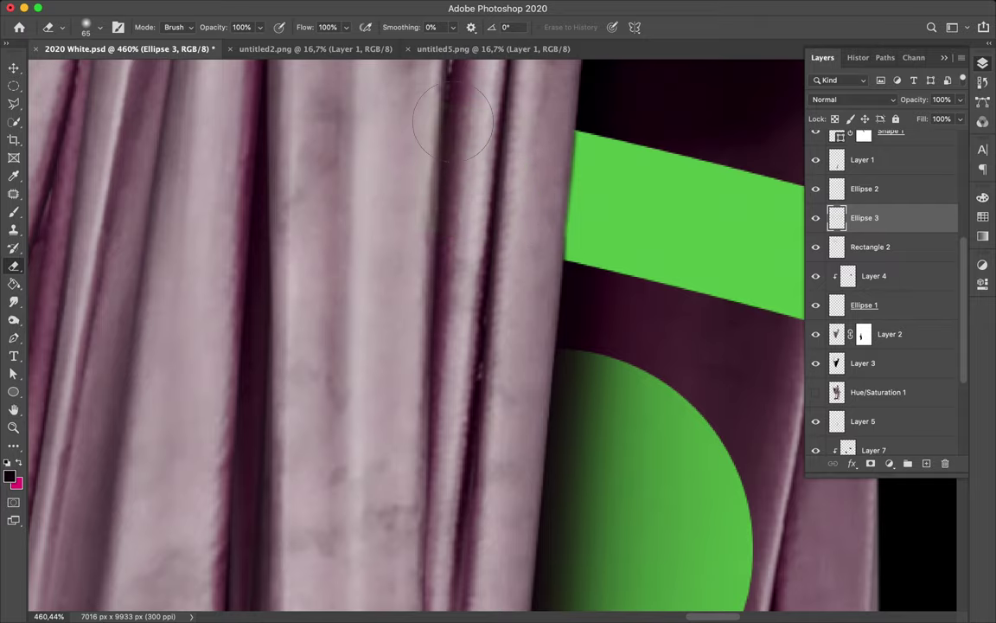
Erase the ellipse's upper arc where it crosses the right bow within the rear statue layer's selection, and clear the selection
scroll(623, 264, down, 10)
scroll(630, 281, up, 5)
key(v)
super+click(837, 395)
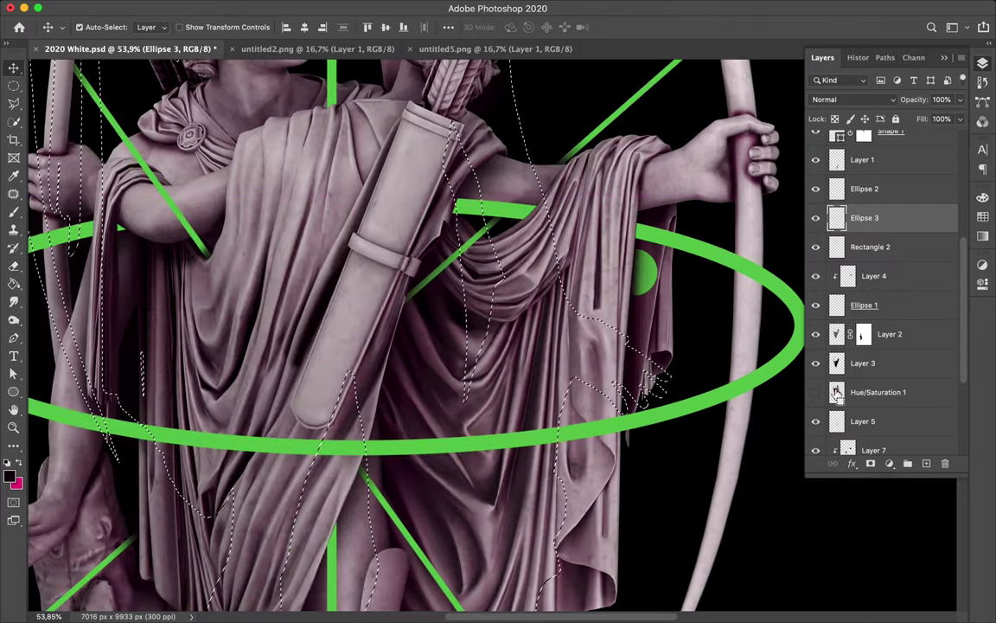
scroll(844, 346, down, 2)
scroll(845, 340, down, 2)
key(e)
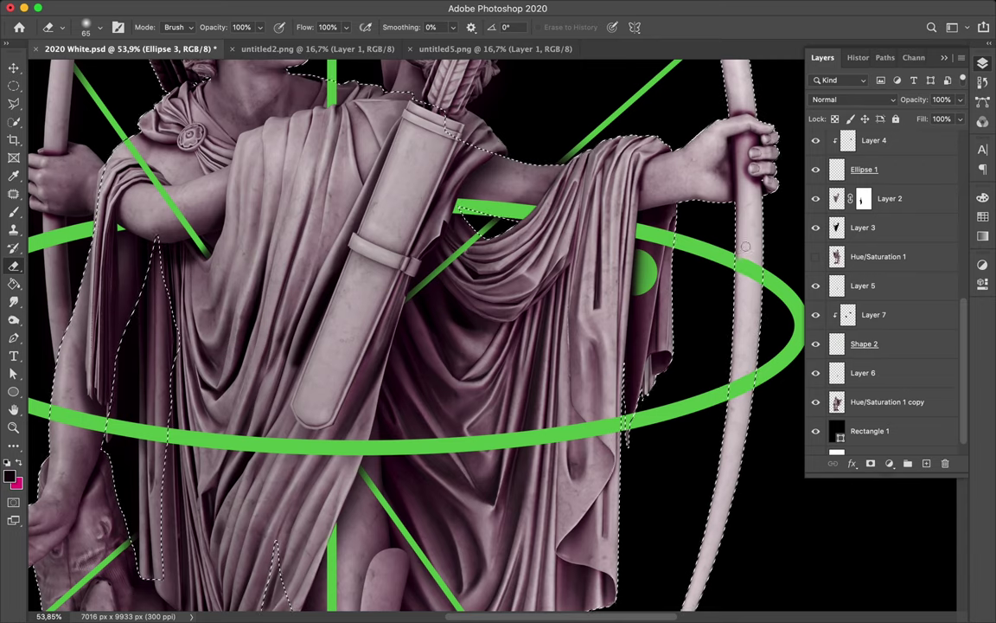
key(m)
click(658, 289)
scroll(519, 328, down, 5)
scroll(879, 205, up, 3)
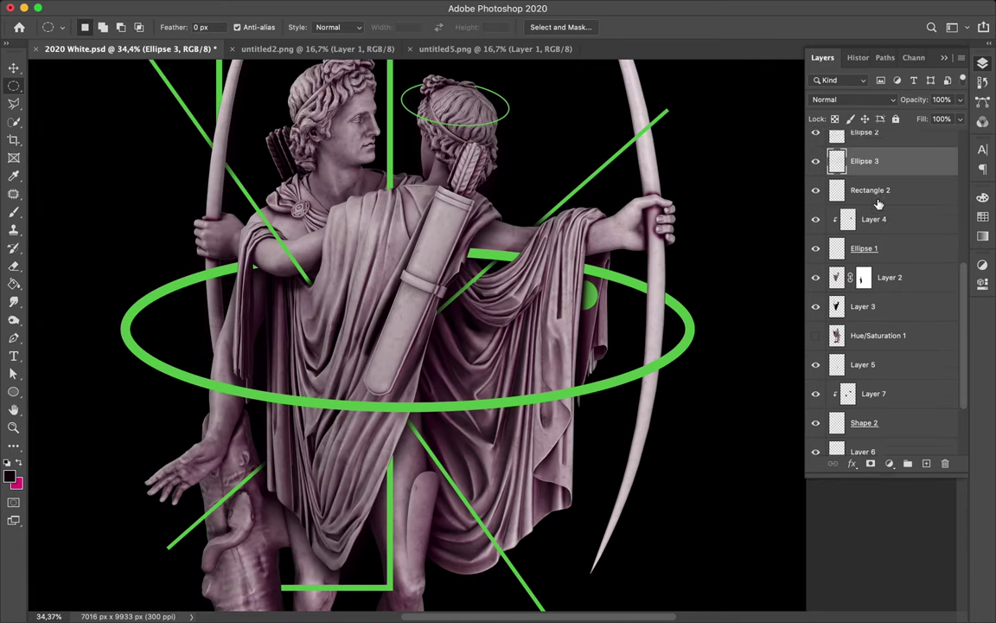
Paint soft black shadows beside the rear cloak, quiver and right bow on a new layer clipped to Ellipse 3, and ready a 100 px eraser
key(alt+shift+super+n)
key(b)
mouse_move(534, 304)
mouse_down()
mouse_move(519, 251)
mouse_move(544, 242)
mouse_move(554, 268)
mouse_up()
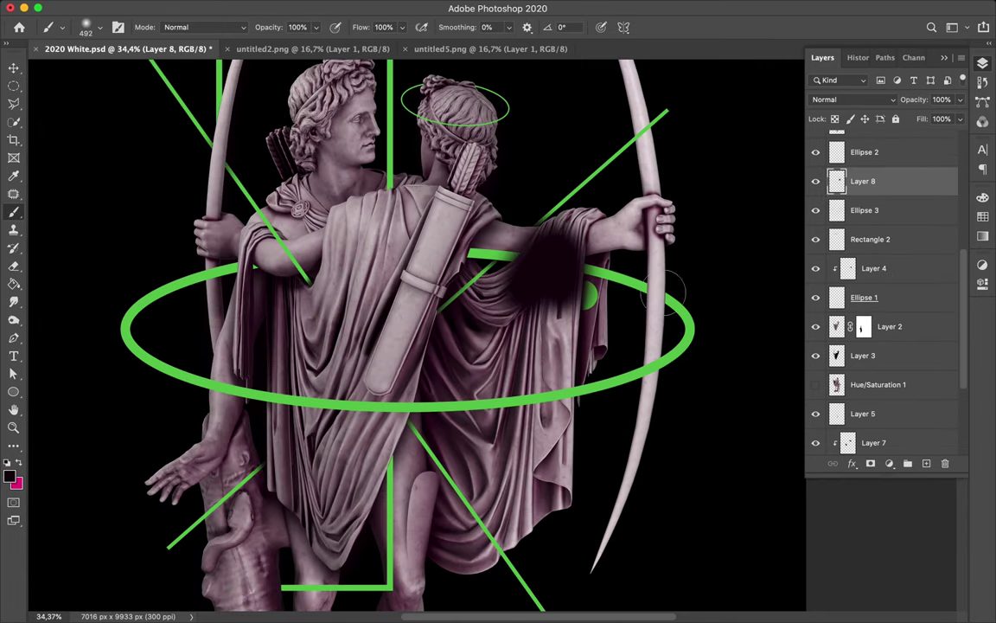
click(434, 242)
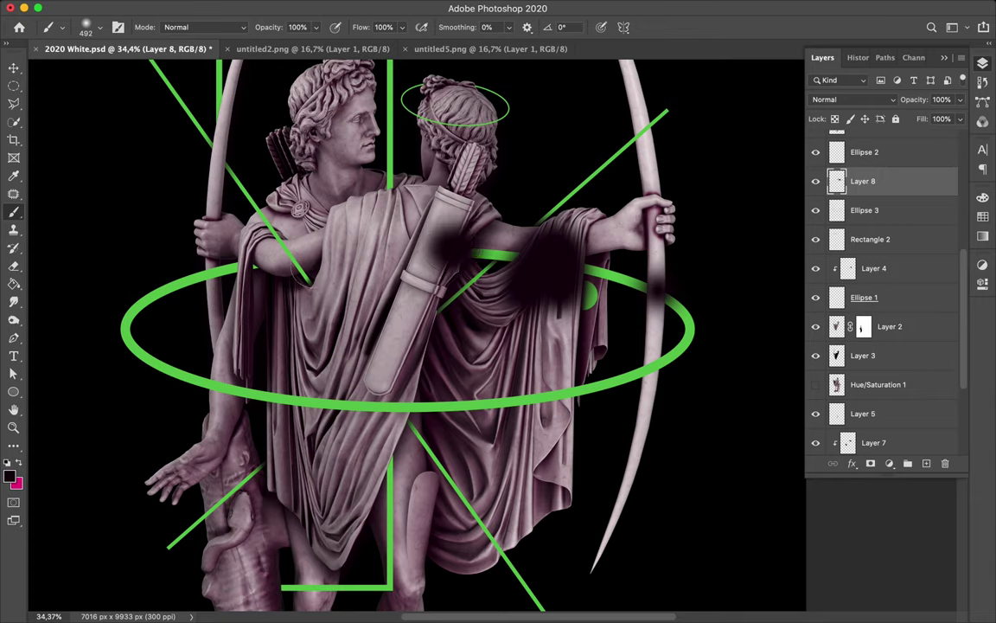
alt+click(882, 198)
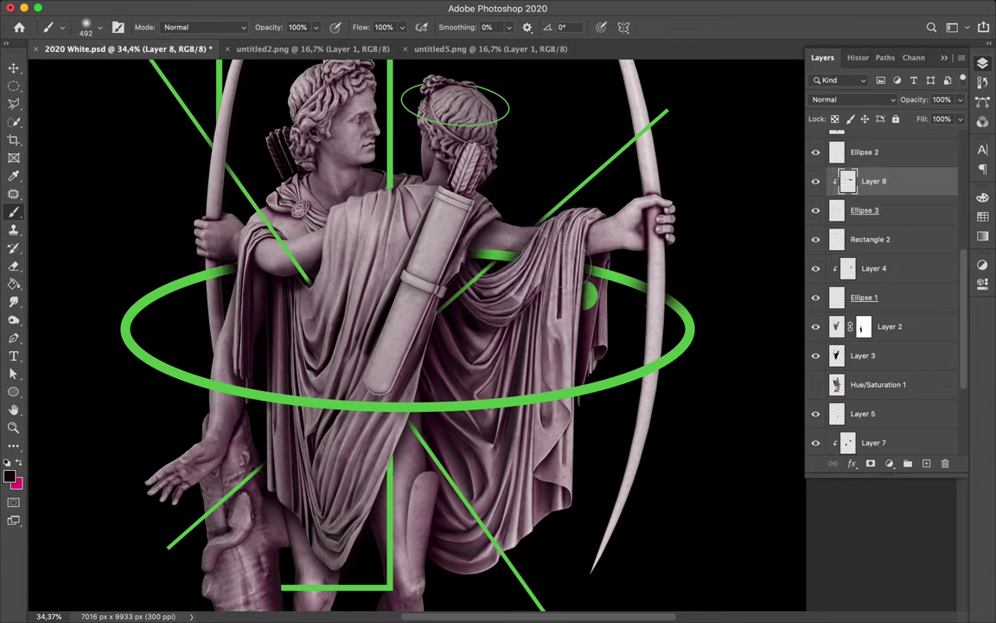
key(e)
right_click(723, 298)
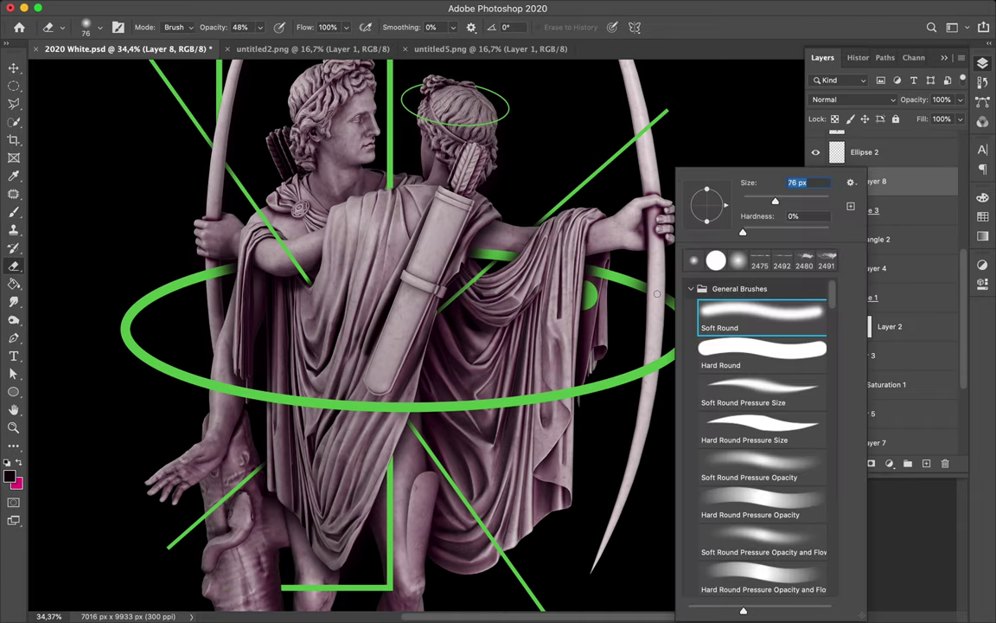
key(Escape)
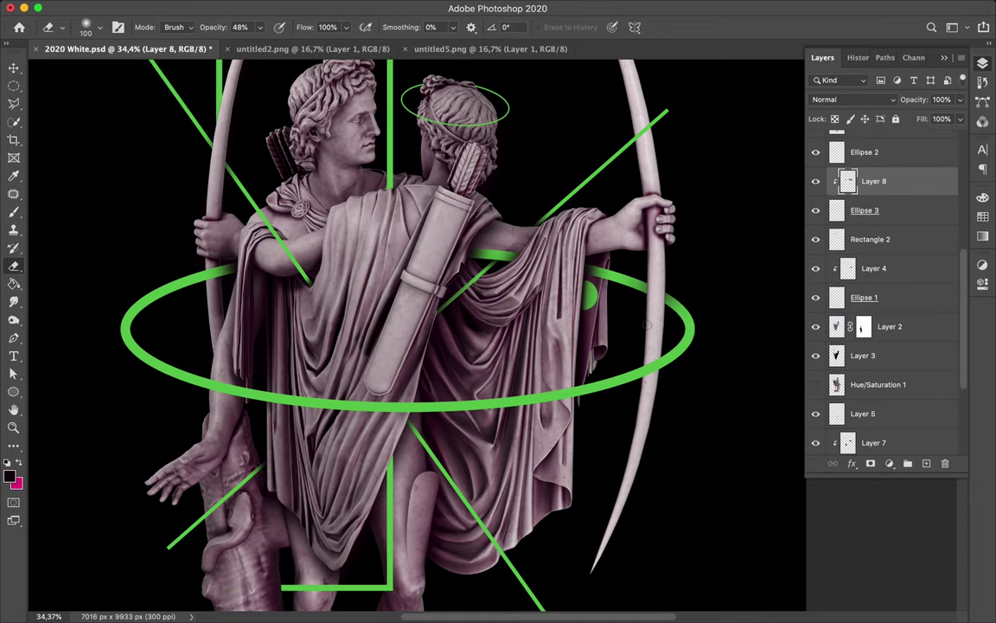
key(super+0)
key(v)
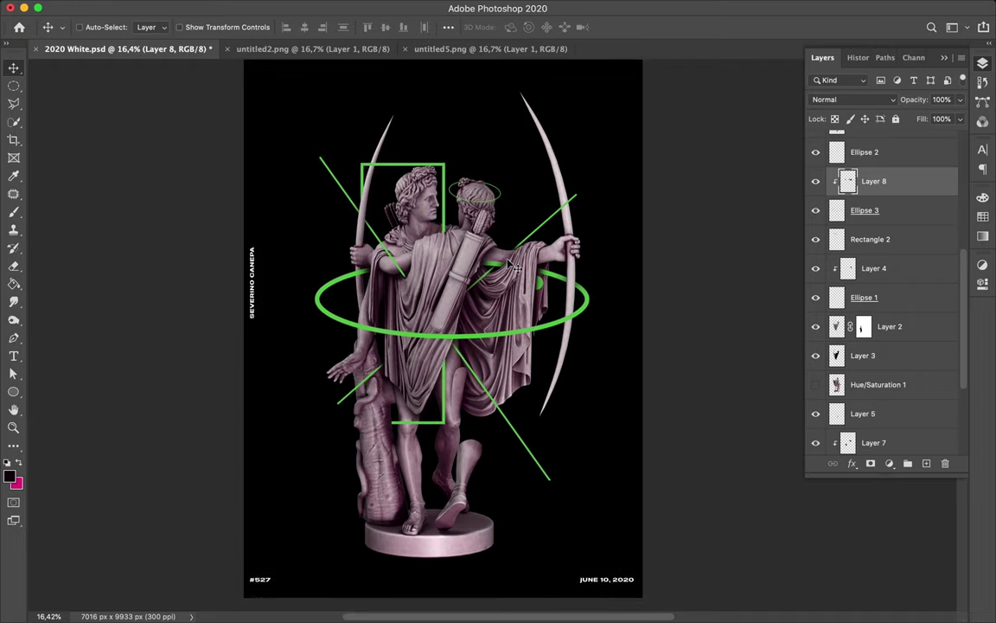
Set new shapes to no fill with a green stroke
key(u)
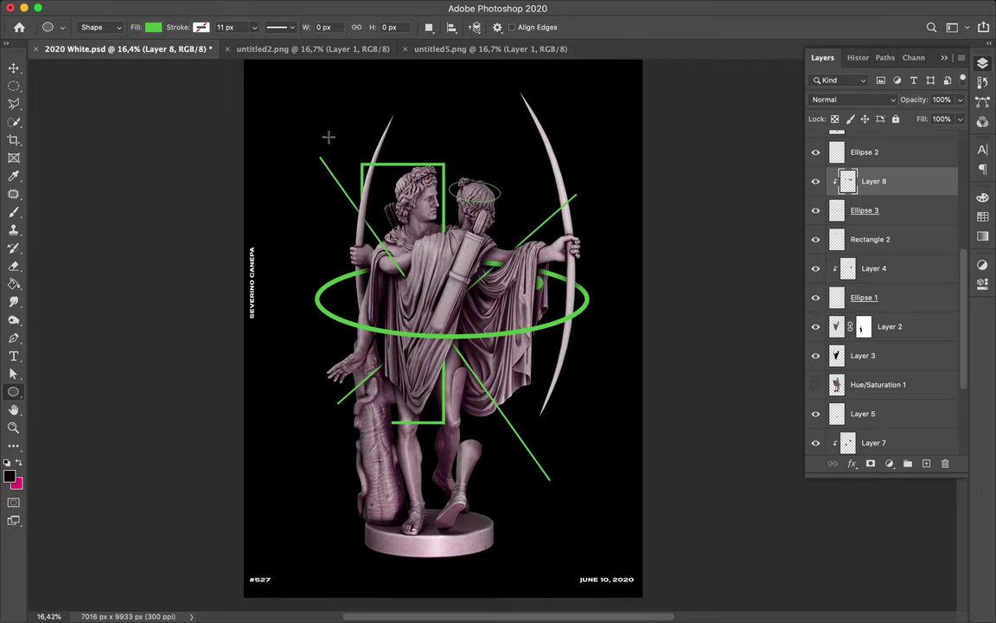
click(155, 29)
click(71, 54)
click(202, 27)
click(145, 54)
Try a tall ellipse about 2546 × 6484 px around the left figure and undo it
drag(482, 90, 338, 458)
click(480, 334)
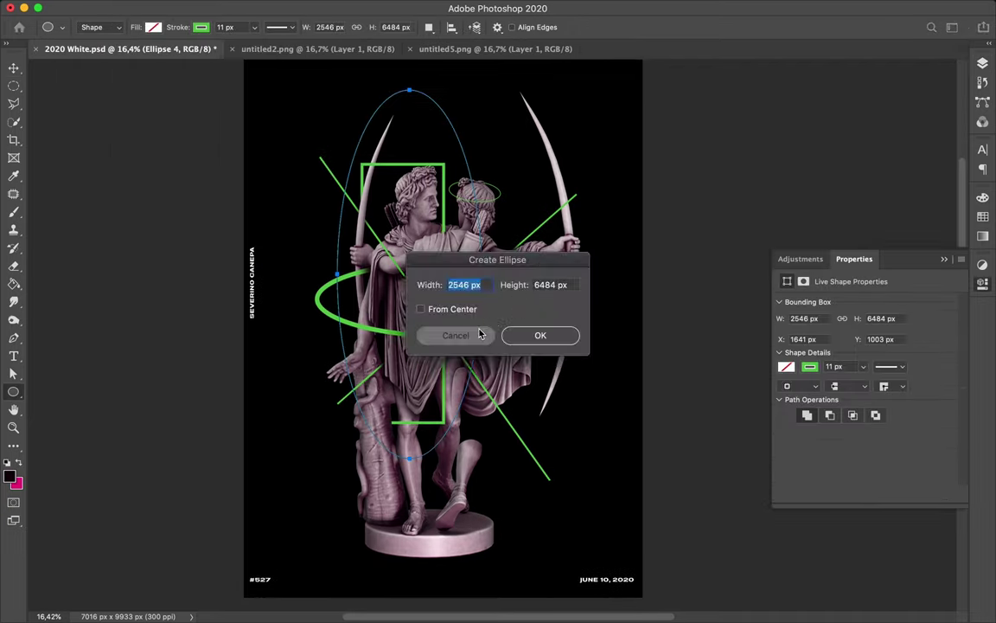
click(480, 334)
key(shift+u)
key(super+z)
Draw a tall thin green rectangle outline from the poster's upper left down to the plinth, its right edge crossing the rear figure
drag(281, 77, 475, 546)
key(a)
click(680, 302)
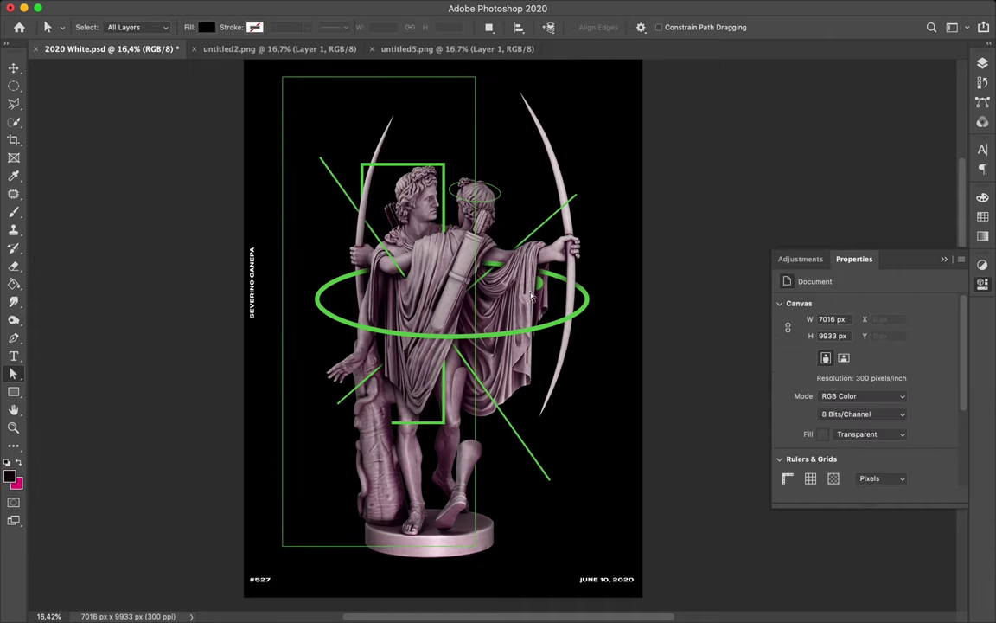
Load the outline of the Hue/Saturation 1 copy statue layer as a selection
click(983, 64)
scroll(863, 296, down, 5)
super+click(839, 382)
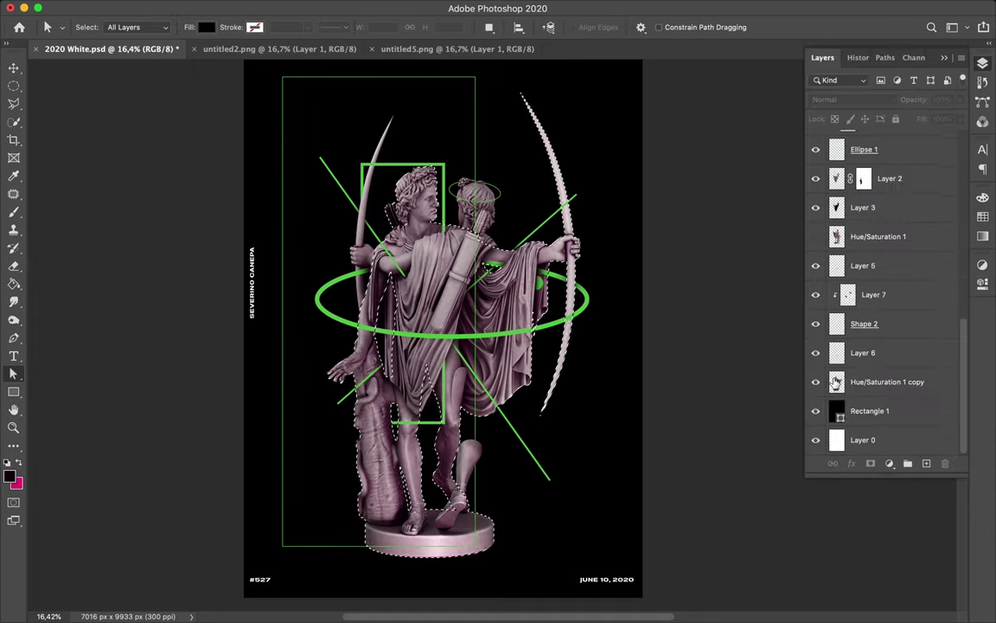
key(e)
scroll(873, 259, up, 10)
scroll(874, 233, down, 5)
key(v)
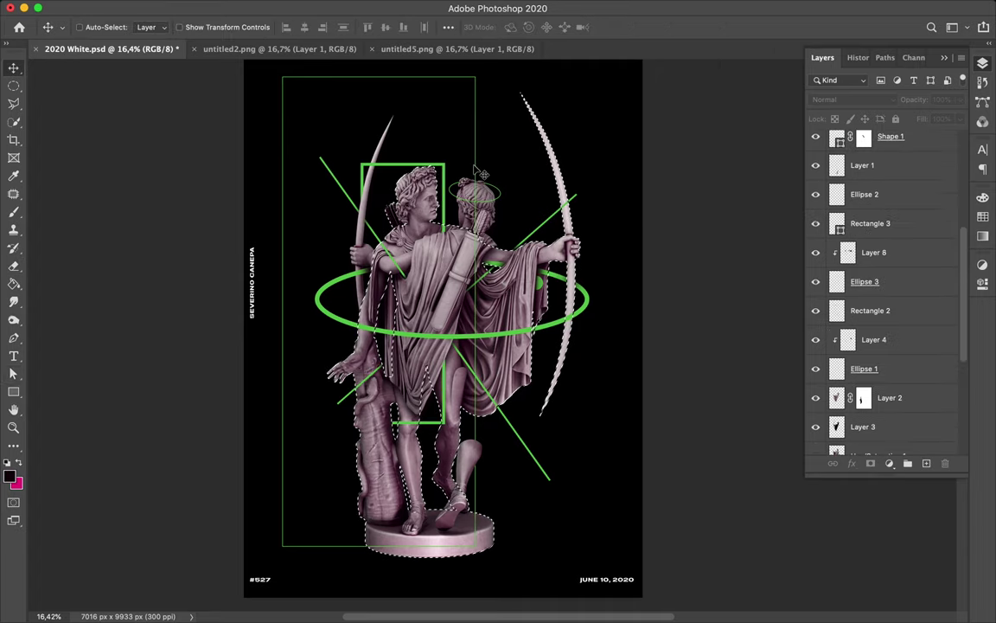
Rasterize the Rectangle 3 layer to make the tall outline erasable
click(874, 224)
key(e)
click(510, 224)
click(600, 216)
right_click(905, 225)
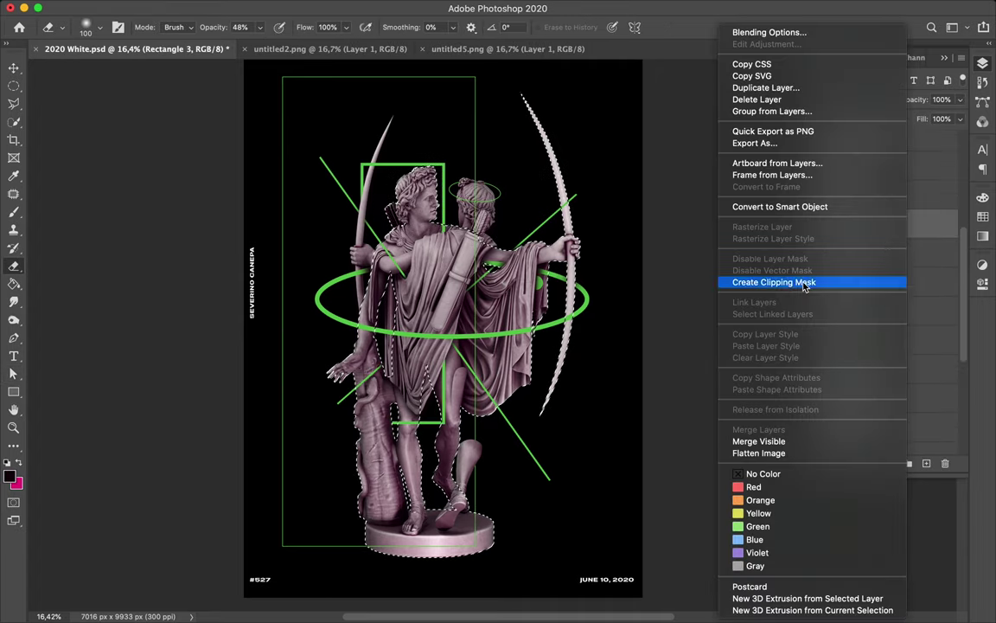
click(785, 210)
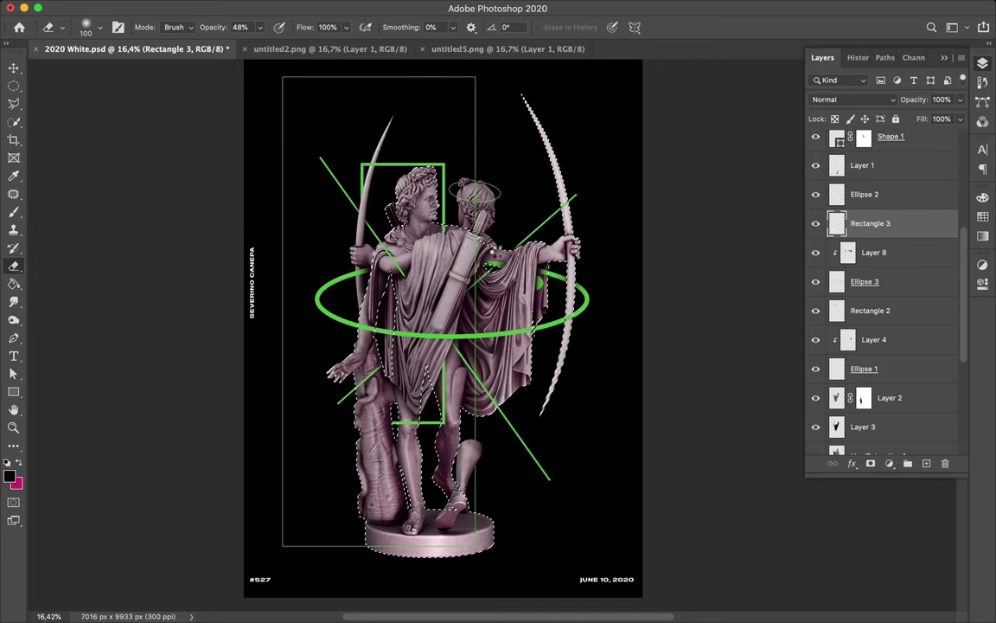
right_click(827, 223)
click(827, 261)
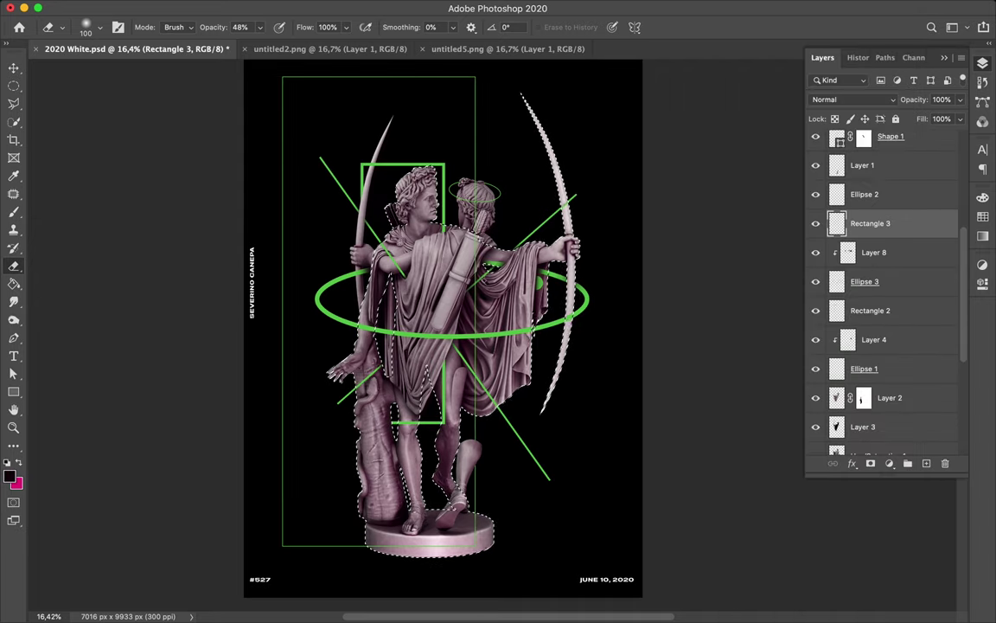
Erase the tall rectangle's right edge over the rear cloak with a 396 px eraser at 100% opacity, and clear the selection
right_click(491, 251)
drag(600, 203, 632, 202)
key(Return)
key(0)
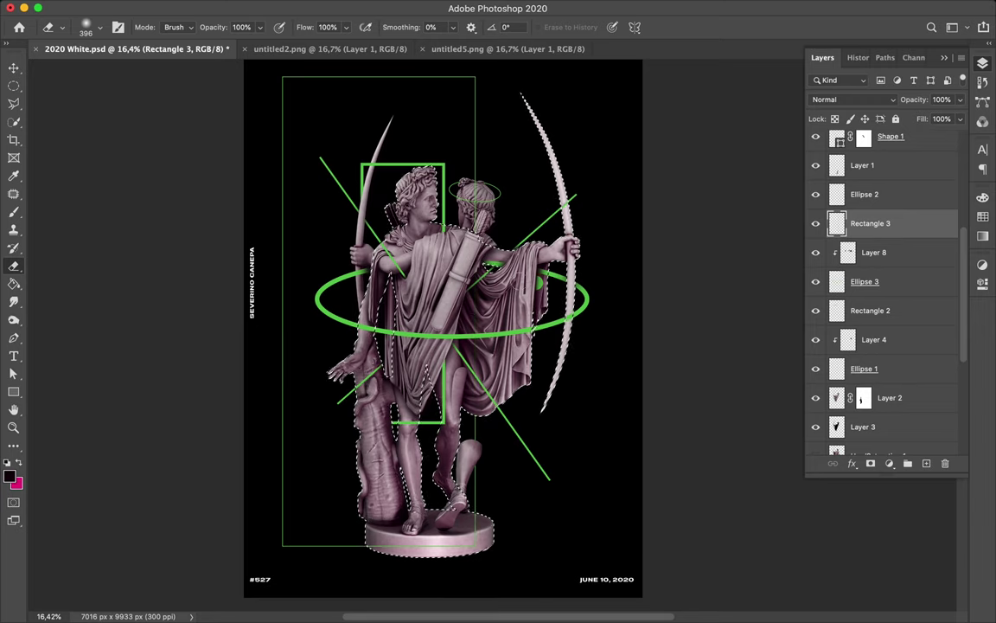
scroll(478, 154, up, 5)
scroll(437, 259, up, 2)
key(m)
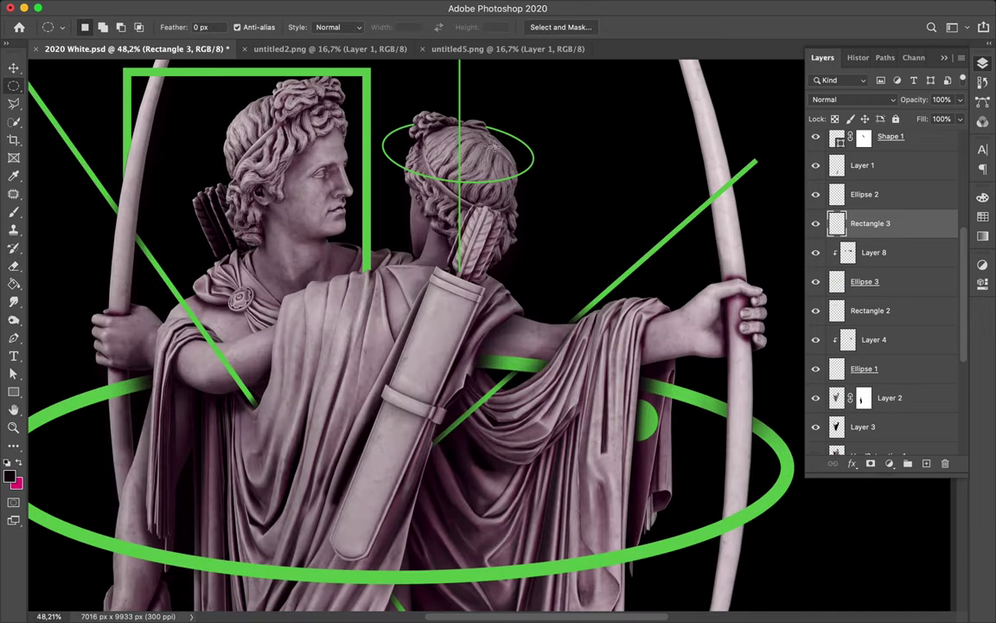
Load Layer 2's selection, erase the tall rectangle's edge over the rear head and quiver on Rectangle 3, and clear the selection
key(v)
scroll(851, 315, down, 3)
click(845, 318)
super+click(839, 317)
key(e)
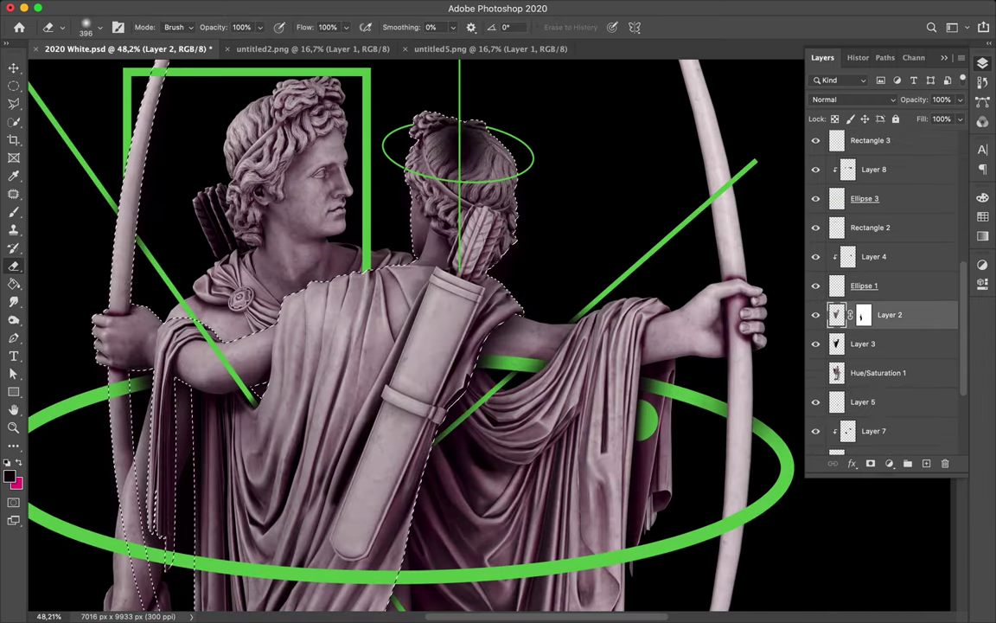
scroll(879, 191, up, 4)
scroll(879, 191, up, 2)
click(877, 309)
scroll(502, 340, left, 4)
scroll(503, 340, down, 2)
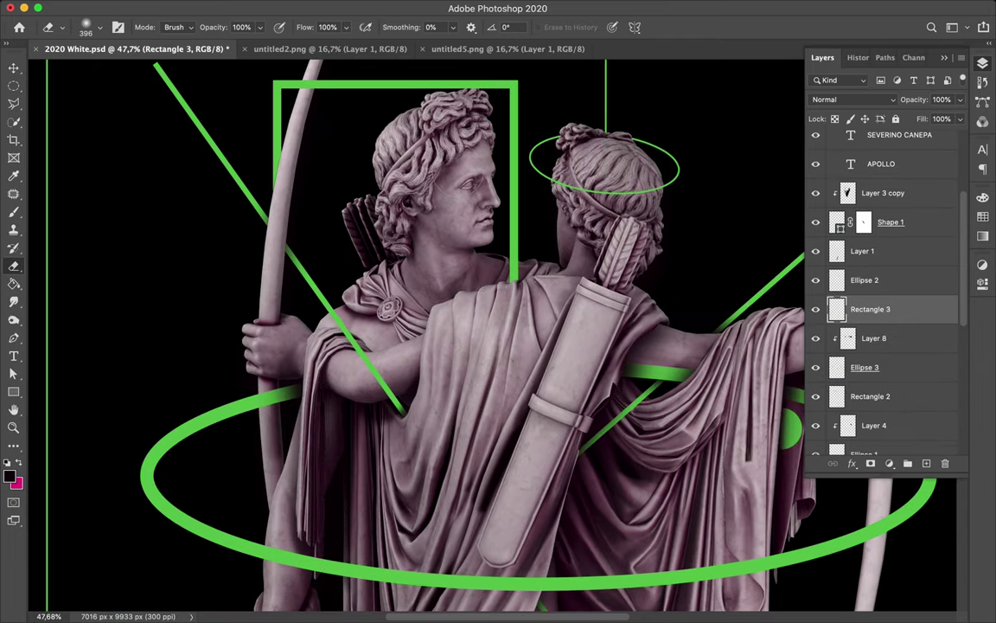
key(super+0)
key(v)
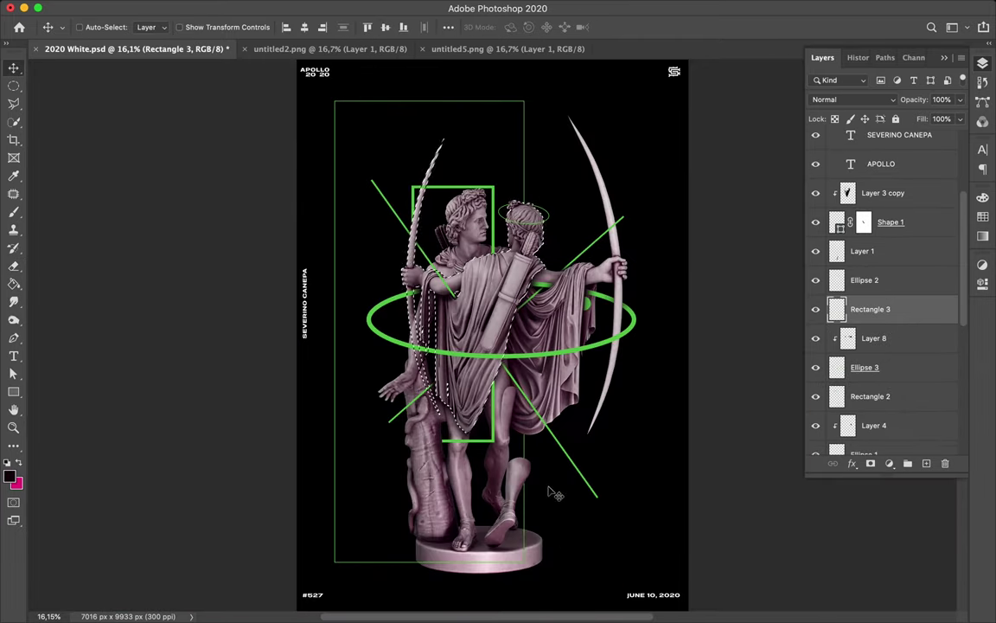
key(m)
click(607, 456)
Add a Hue/Saturation adjustment layer above Layer 3 copy with hue +64, and compare the poster with and without it
scroll(907, 309, up, 3)
scroll(907, 307, down, 1)
click(899, 299)
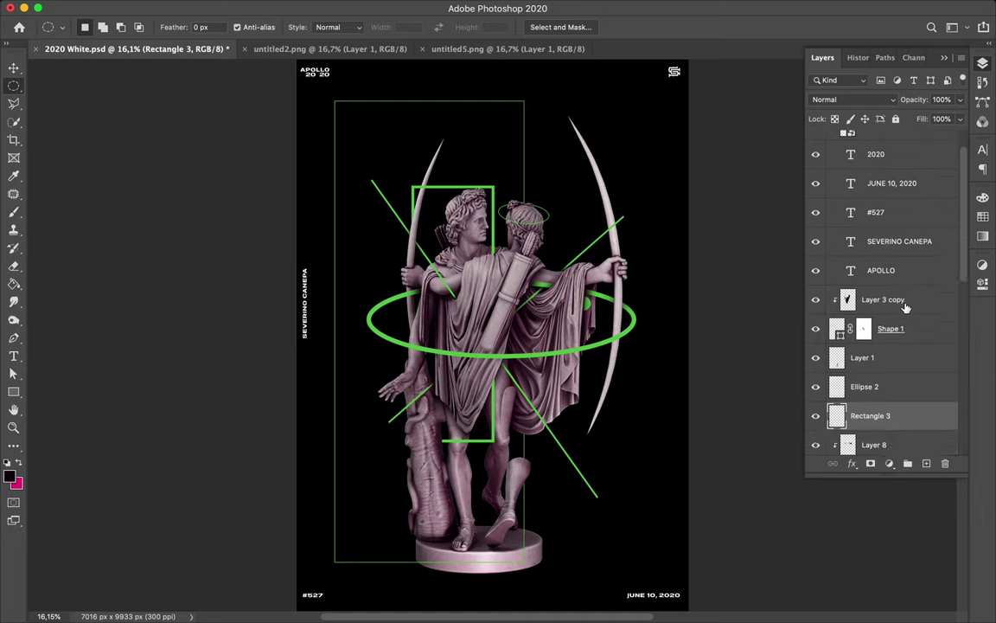
click(889, 463)
click(908, 573)
drag(865, 358, 909, 362)
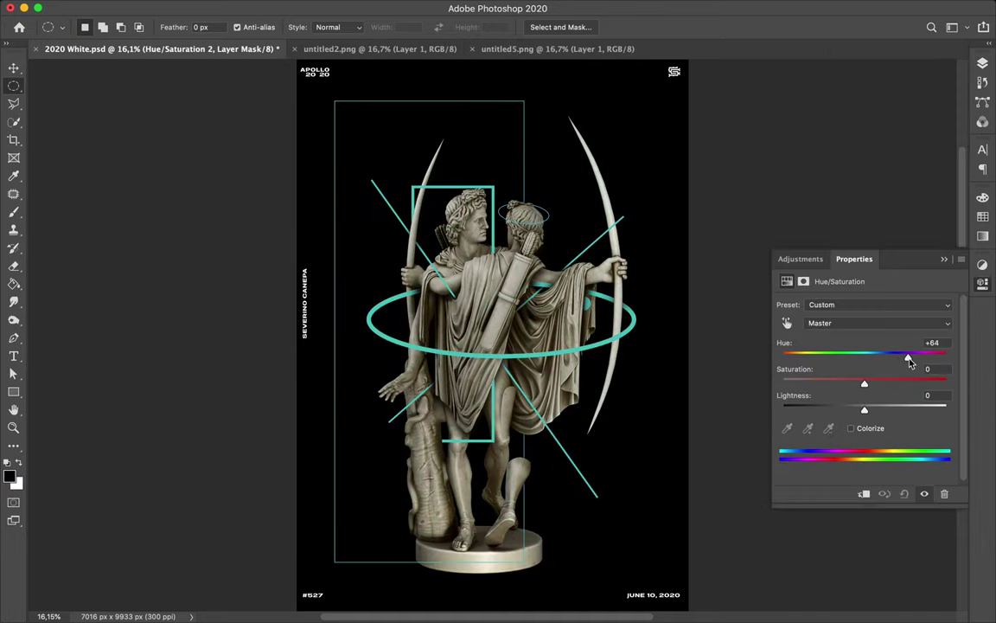
click(983, 63)
click(815, 301)
click(816, 301)
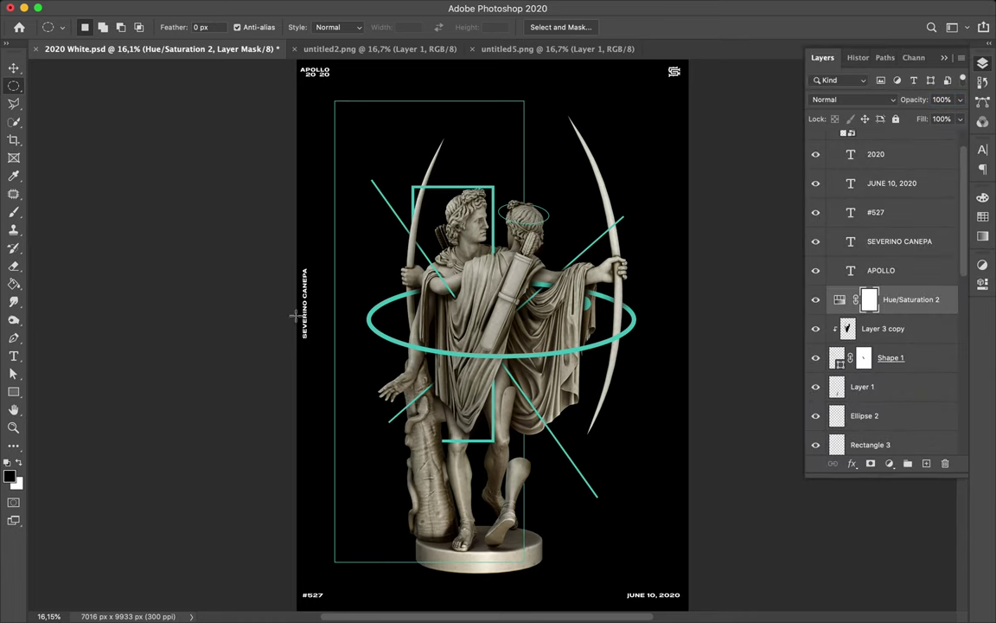
Draw a small unfilled ellipse around the lower limb of the right bow, above Layer 3 copy
scroll(462, 498, up, 2)
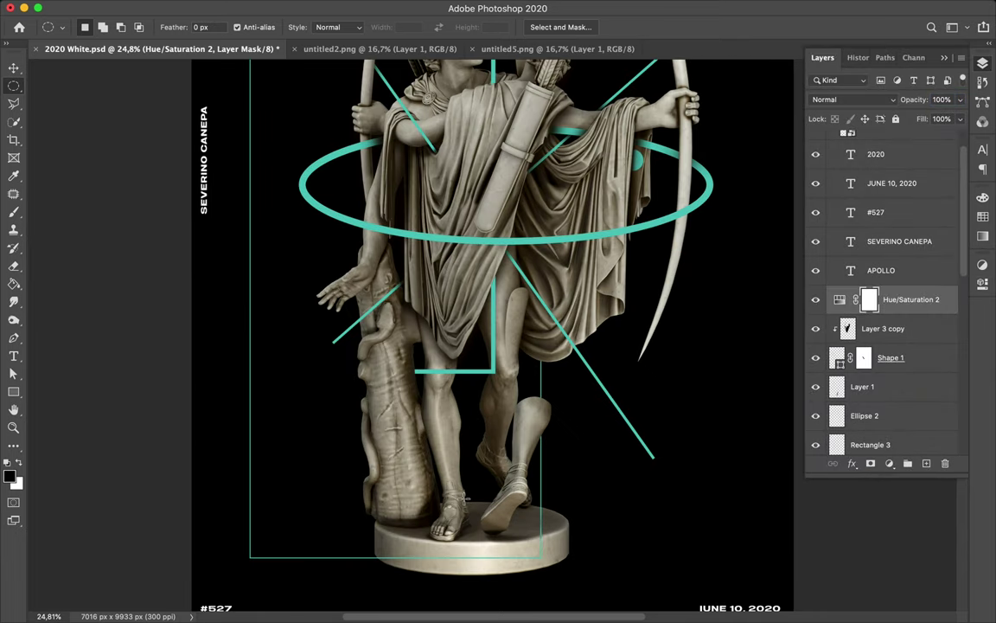
scroll(463, 498, up, 3)
scroll(463, 497, right, 3)
drag(17, 398, 82, 416)
click(898, 334)
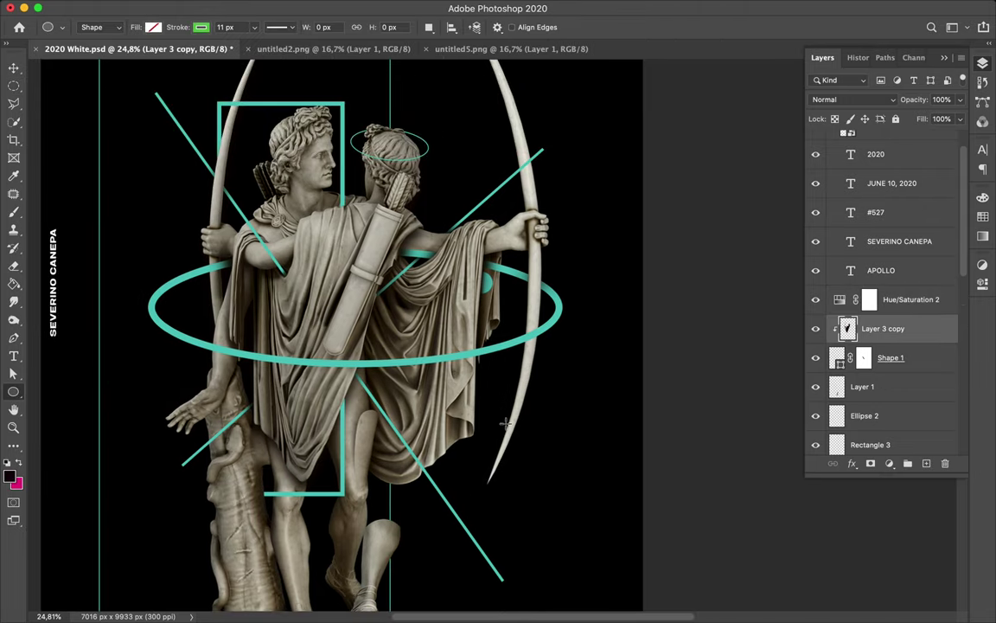
mouse_move(499, 422)
mouse_down()
mouse_move(524, 429)
mouse_move(481, 433)
mouse_up()
Transform the small ellipse so it sits slightly tilted across the right bow's lower limb
key(super+t)
key(Return)
scroll(528, 417, up, 5)
key(super+t)
key(Return)
key(v)
Load the selection of the layer holding the right bow and rasterize Ellipse 4 for erasing
click(983, 63)
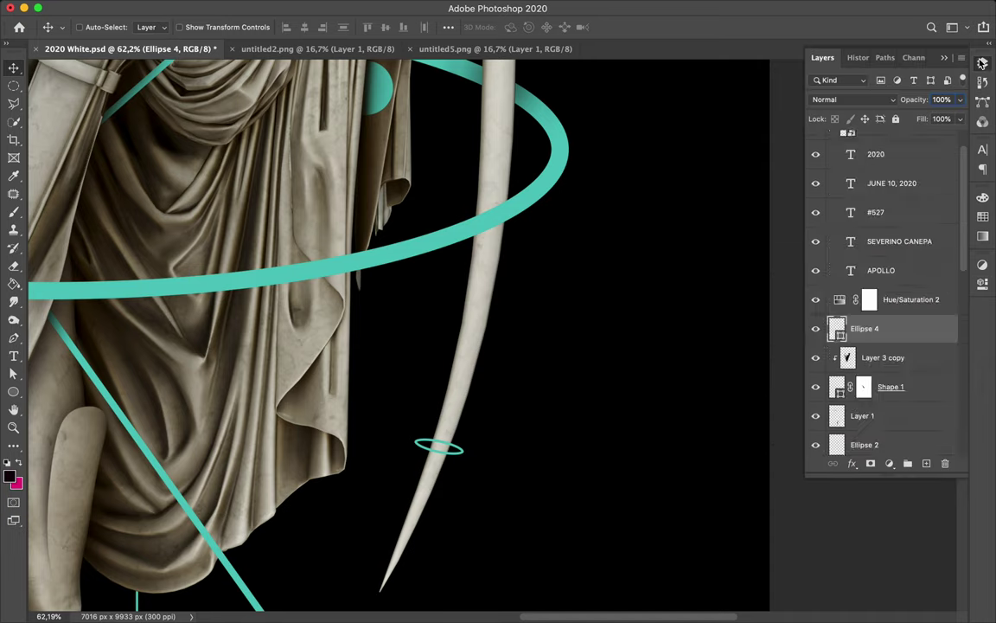
super+click(461, 398)
key(a)
super+click(837, 440)
scroll(910, 372, up, 10)
click(910, 370)
key(e)
click(455, 439)
click(592, 218)
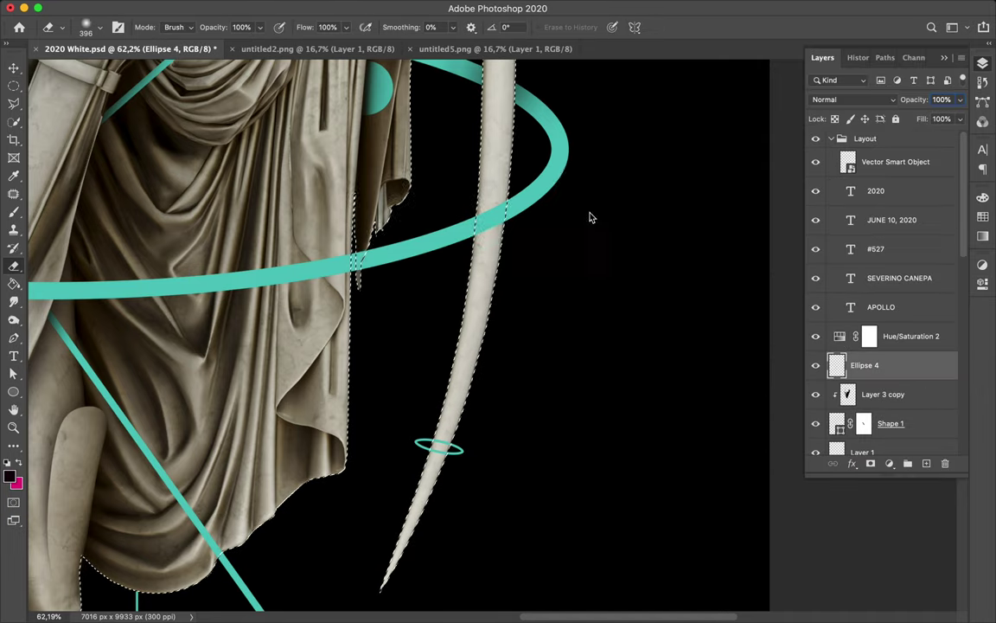
Erase the small ellipse's rear edge over the bow with a 105 px eraser, and clear the selection
right_click(458, 442)
click(587, 342)
drag(608, 202, 579, 202)
drag(439, 439, 446, 435)
key(super+d)
key(super+0)
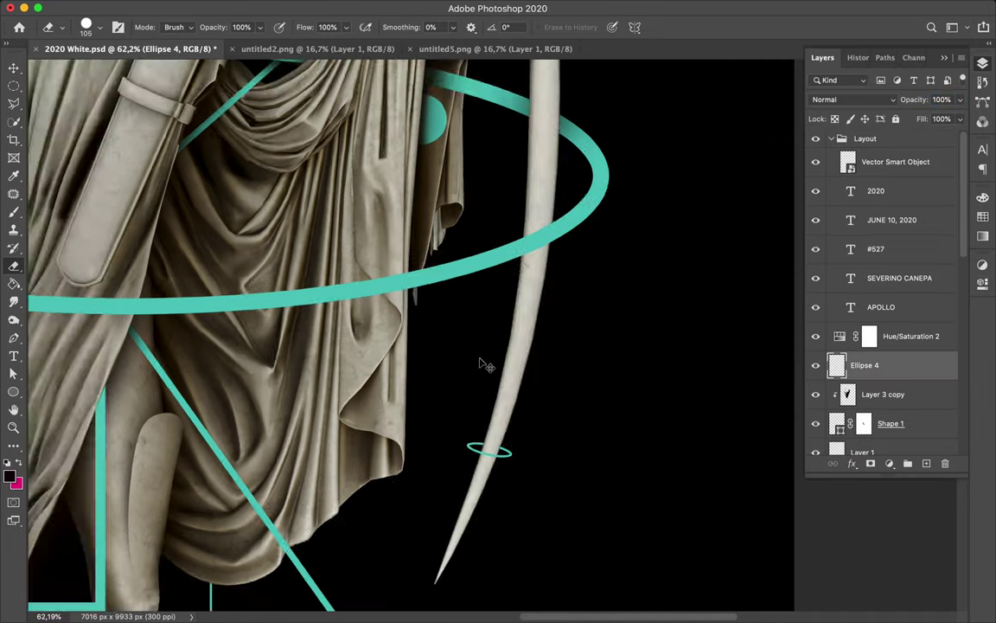
Draw a straight unfilled bowstring with an 11 px stroke between the right bow's lower and upper tips as a new shape
key(m)
scroll(612, 305, up, 3)
key(v)
key(p)
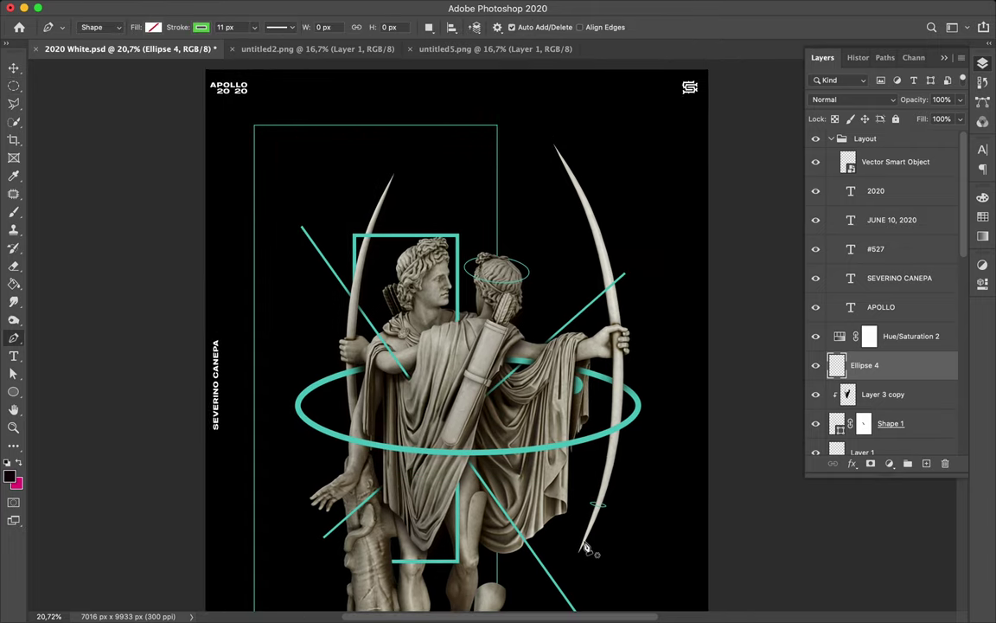
click(582, 543)
key(a)
click(487, 195)
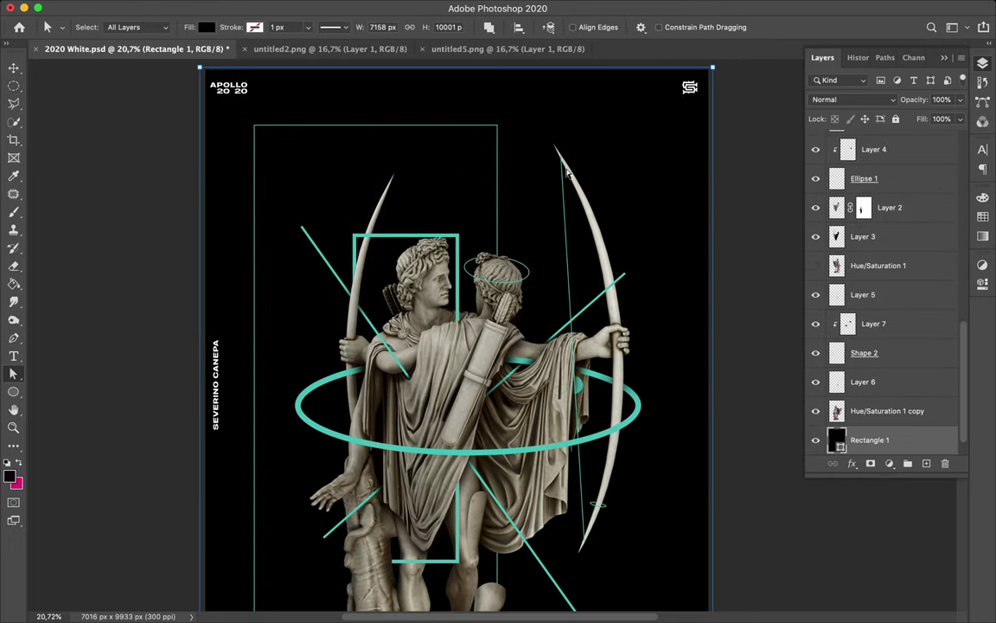
Load the selection of Hue/Saturation 1 copy and rasterize the bowstring layer Shape 3
key(v)
super+click(571, 280)
super+click(614, 298)
super+click(837, 440)
scroll(903, 382, up, 10)
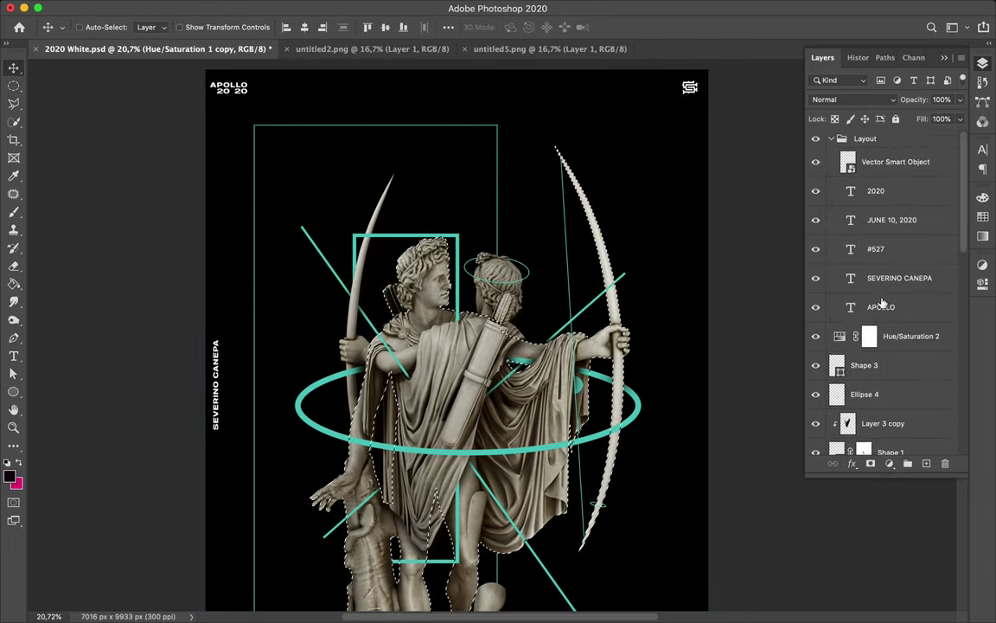
click(836, 369)
key(e)
click(560, 156)
key(Return)
Erase the bowstring's ends where they overlap the right bow's tips, and clear the selection
click(560, 156)
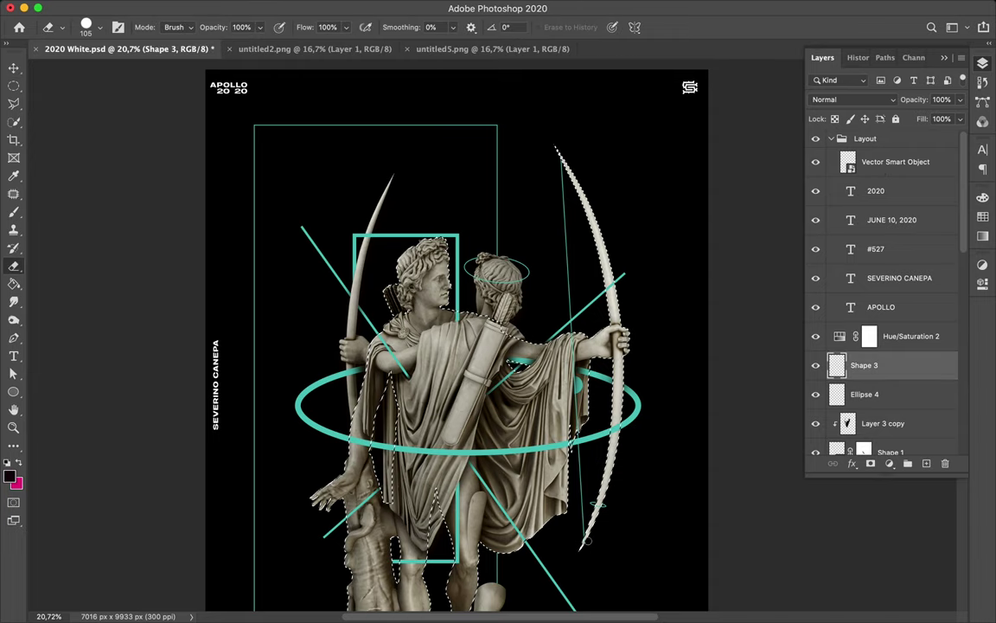
key(v)
key(m)
click(529, 564)
scroll(529, 564, down, 3)
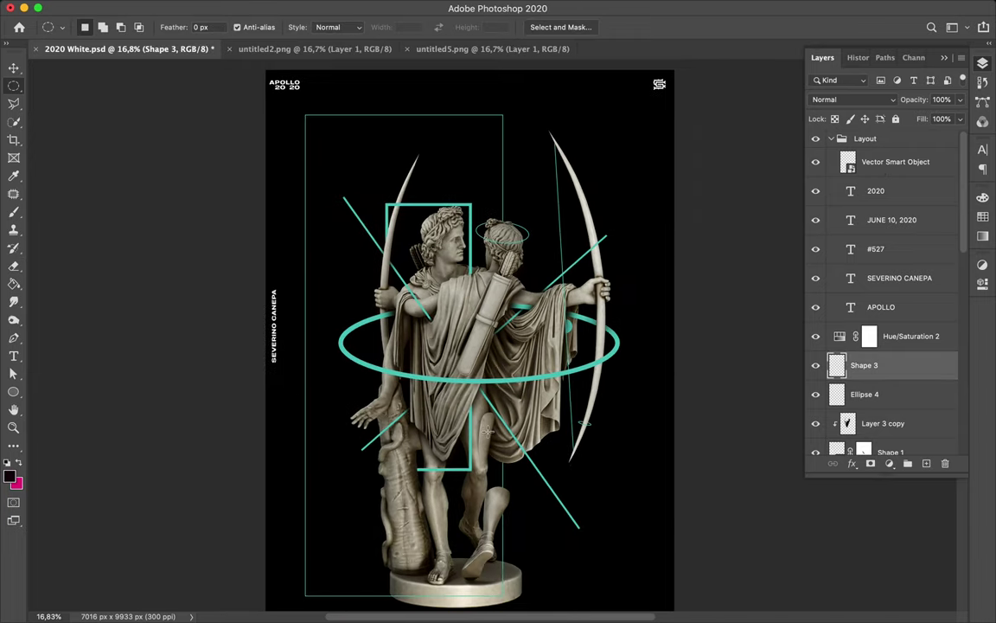
Trace a closed Pen path around the rear part of the front head and turn it into a selection with 0.1 px feather
scroll(449, 290, up, 8)
scroll(449, 291, up, 2)
scroll(449, 290, left, 1)
key(p)
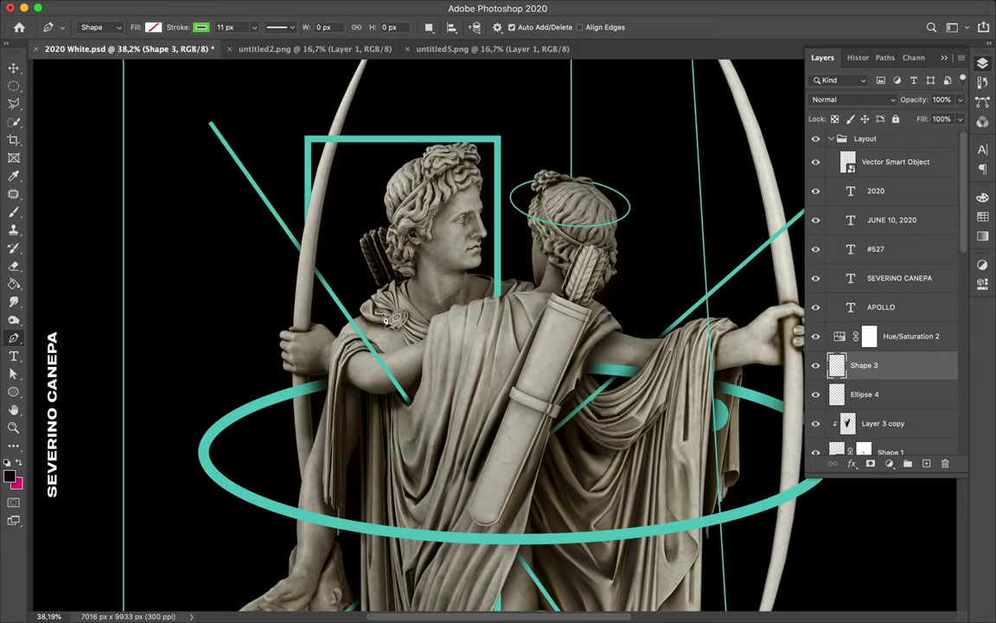
click(97, 27)
click(90, 37)
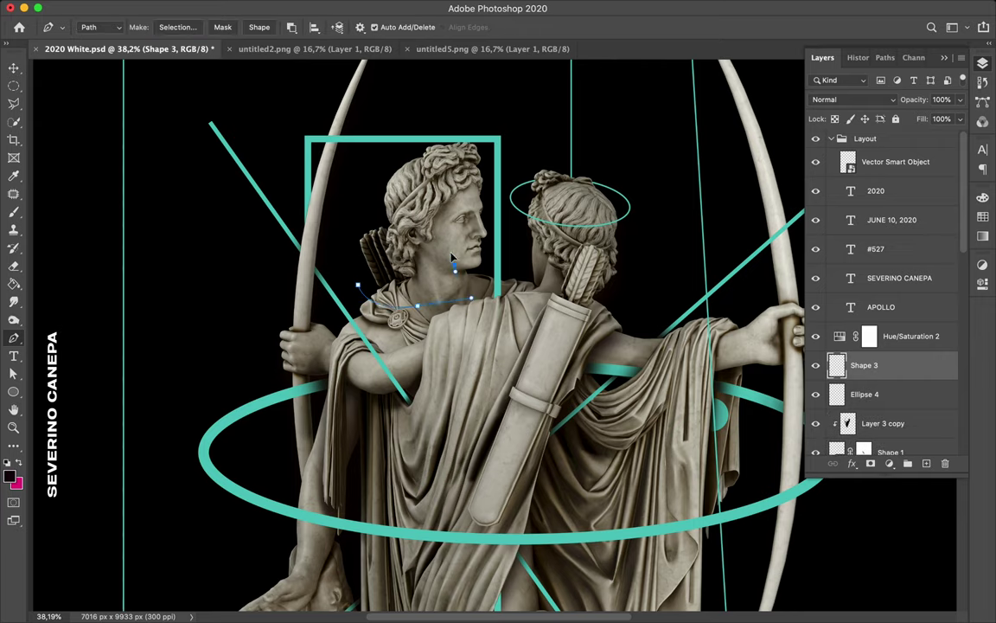
drag(359, 285, 342, 255)
click(179, 28)
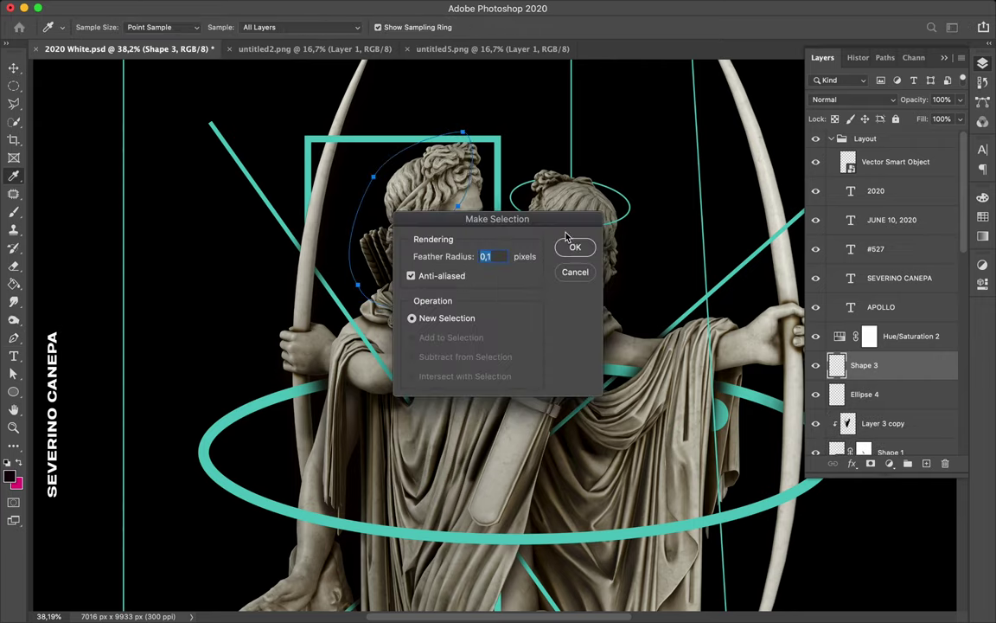
click(573, 245)
Copy the selected head slice from Hue/Saturation 1 copy to a new layer above Ellipse 2 and offset it up and left of the head
key(super+j)
click(586, 252)
scroll(841, 307, down, 10)
click(882, 381)
key(super+j)
key(v)
drag(650, 318, 627, 301)
drag(874, 382, 881, 161)
mouse_move(380, 178)
mouse_down()
mouse_move(437, 226)
mouse_move(389, 173)
mouse_up()
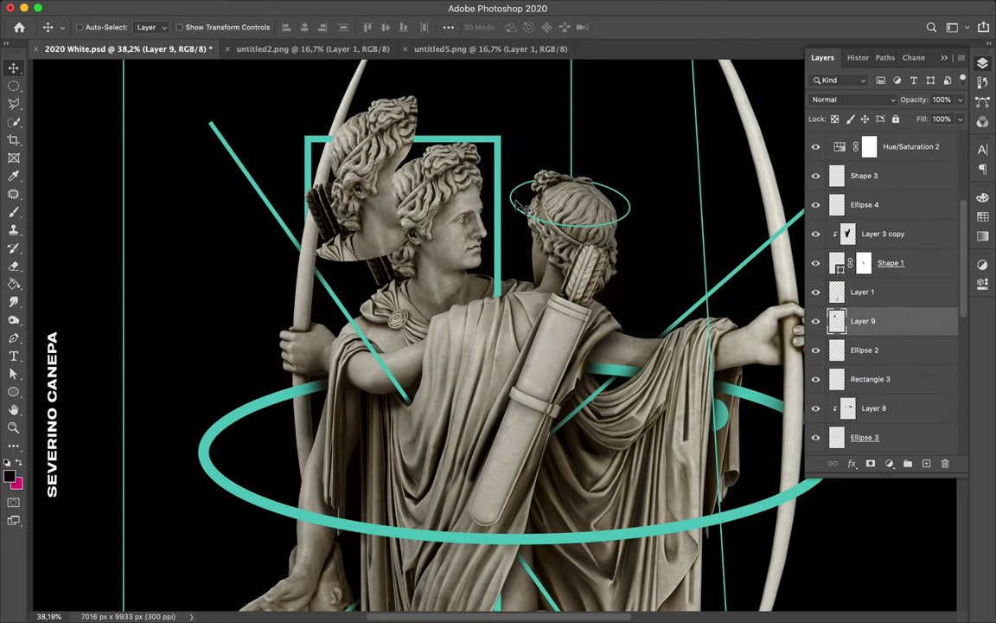
Scale the copied head slice down slightly and reposition it beside the front head, over the left bow
key(ctrl+t)
drag(358, 91, 361, 121)
drag(365, 178, 361, 160)
key(Return)
Add a layer above Ellipse 2, brush a soft black shadow inside Layer 9's outline, and clear the selection
click(873, 352)
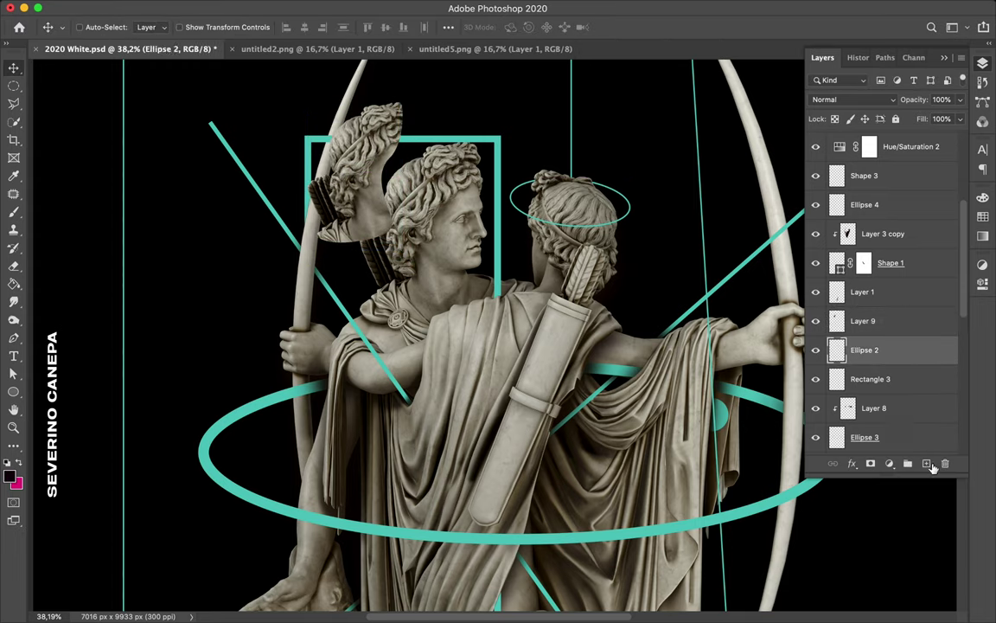
click(929, 466)
super+click(837, 322)
key(b)
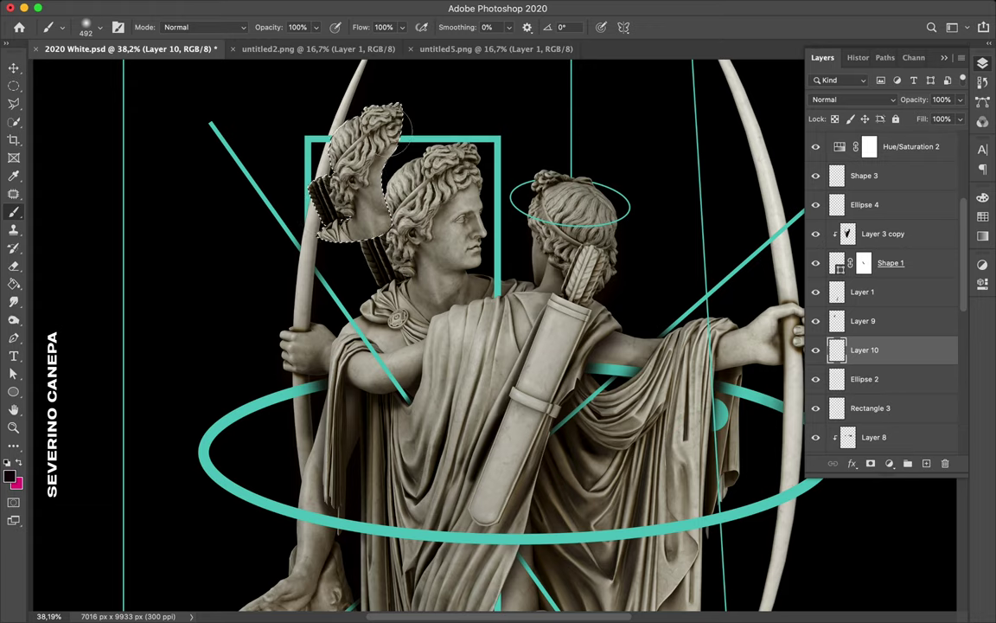
key(m)
key(super+d)
Reapply the last filter to the shadow on Layer 10 and shift it slightly down and right behind the head slice
click(327, 6)
click(341, 25)
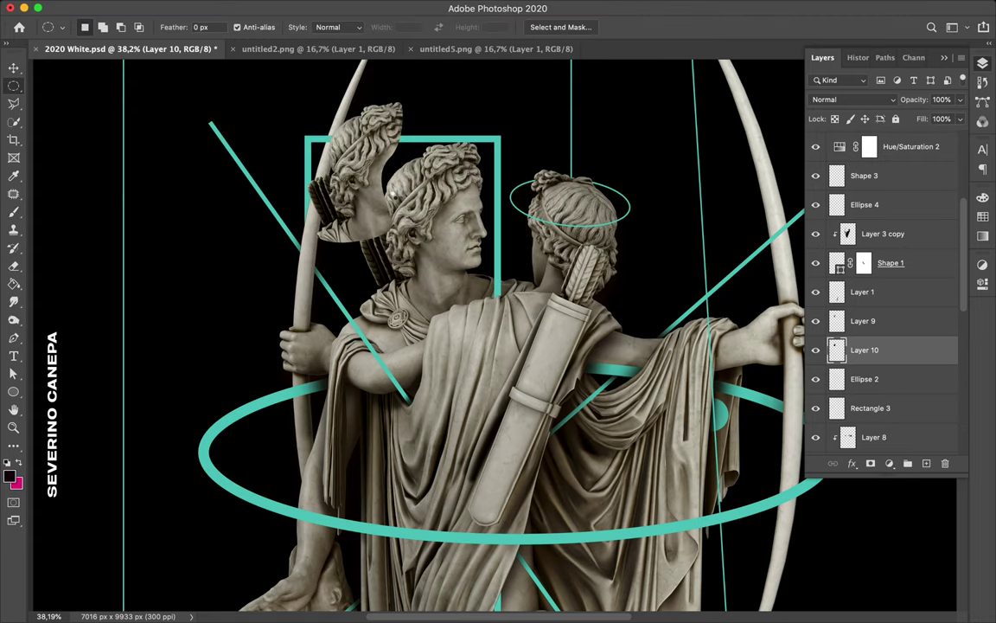
key(v)
drag(368, 161, 379, 173)
Trace the inner edge of the lowered hand and forearm with a Pen path, from the little finger up to the large ellipse
key(super+minus)
scroll(387, 178, down, 4)
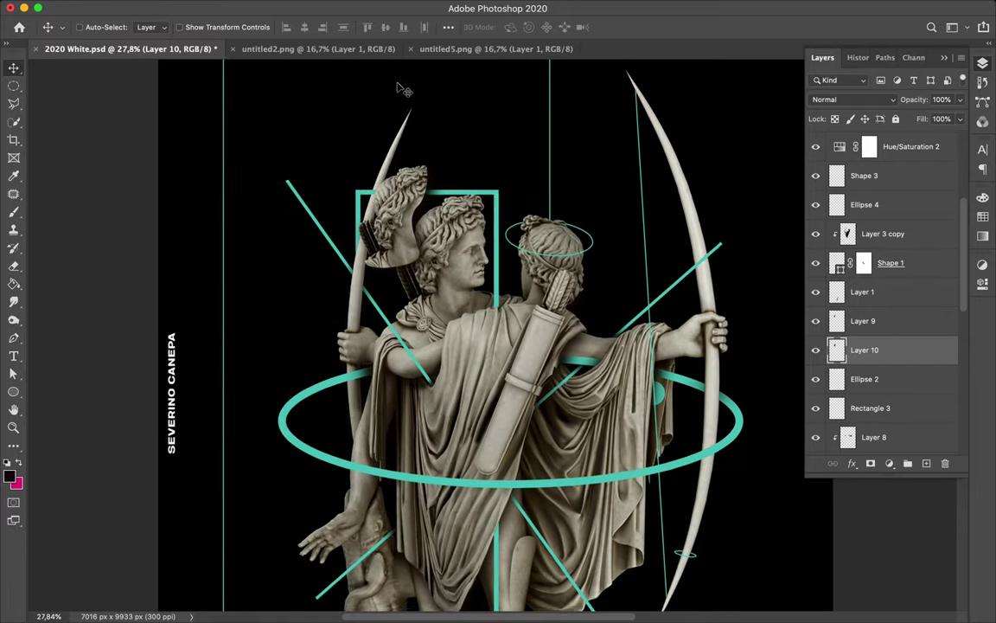
scroll(443, 244, down, 5)
scroll(362, 236, up, 15)
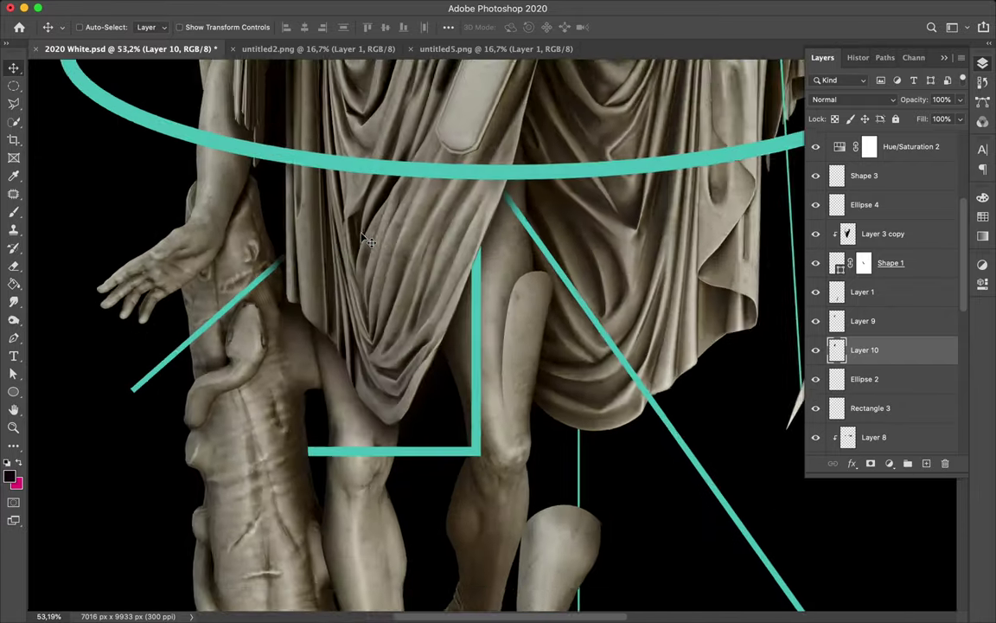
key(p)
click(265, 259)
scroll(266, 255, up, 3)
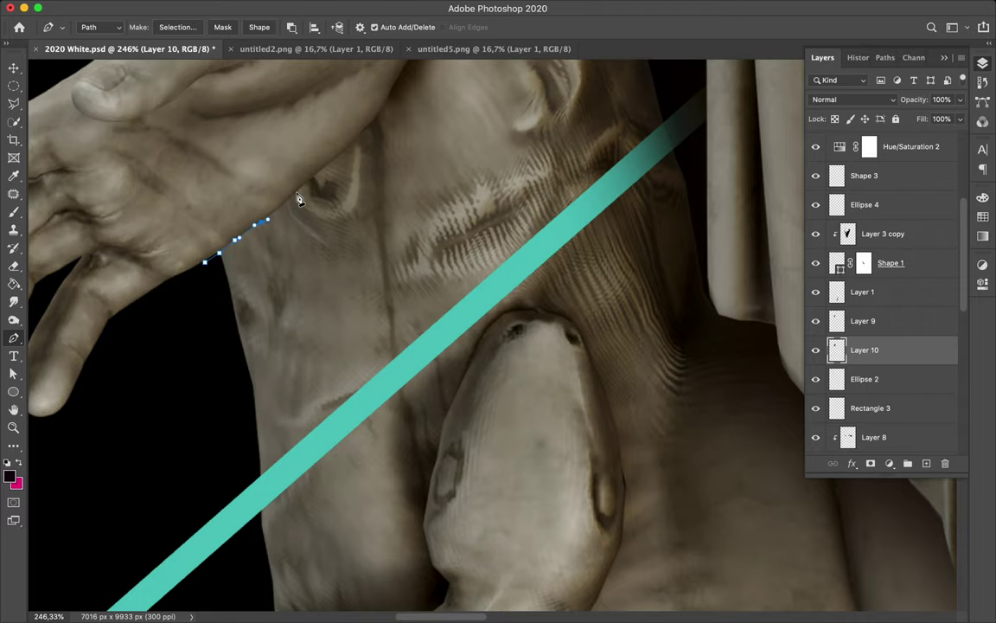
scroll(369, 132, up, 3)
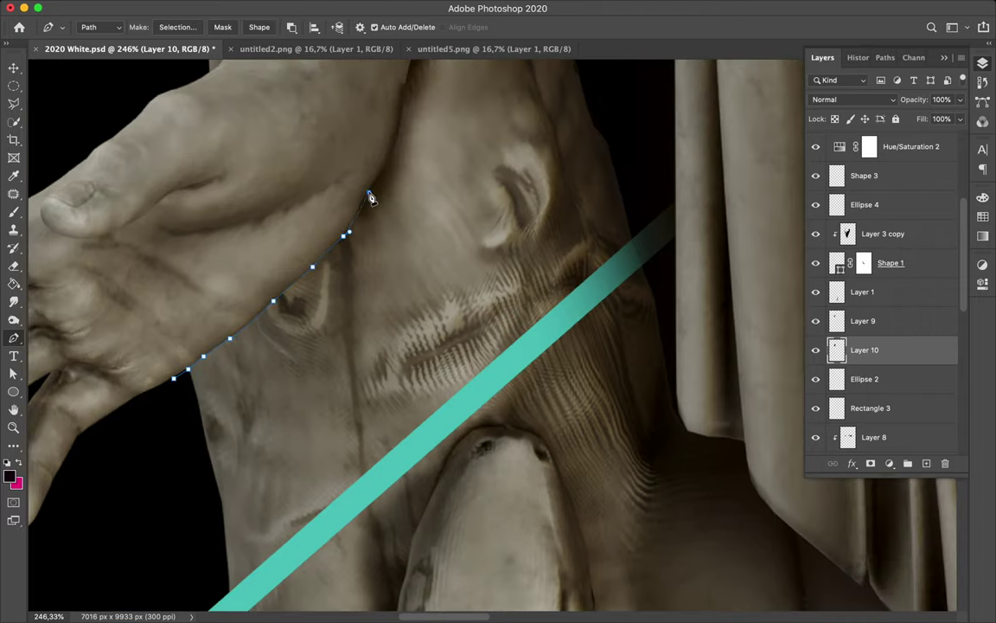
scroll(406, 147, up, 3)
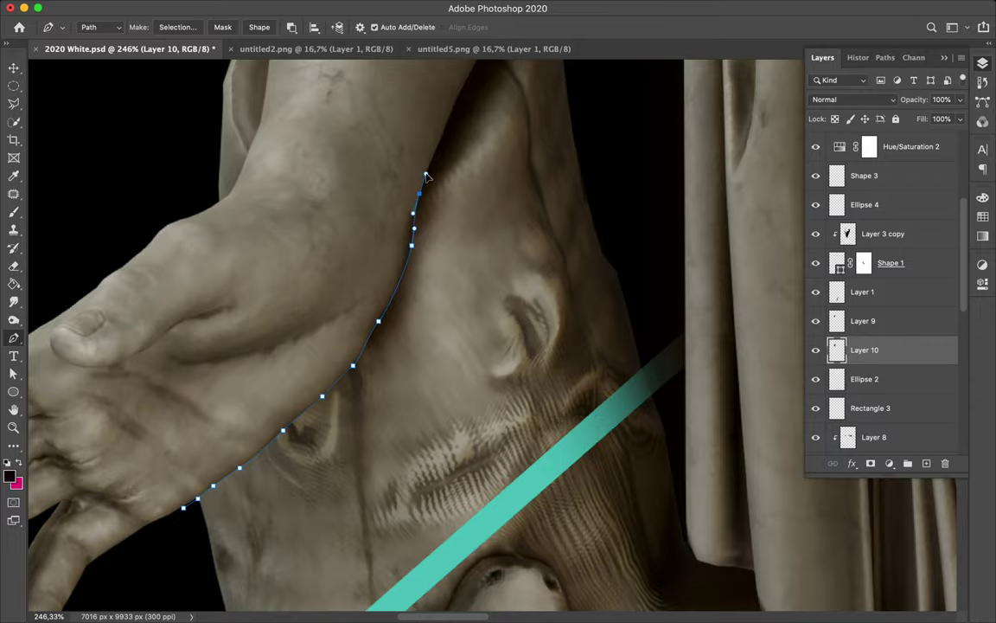
scroll(426, 175, up, 4)
drag(438, 256, 442, 247)
scroll(504, 78, up, 7)
click(499, 377)
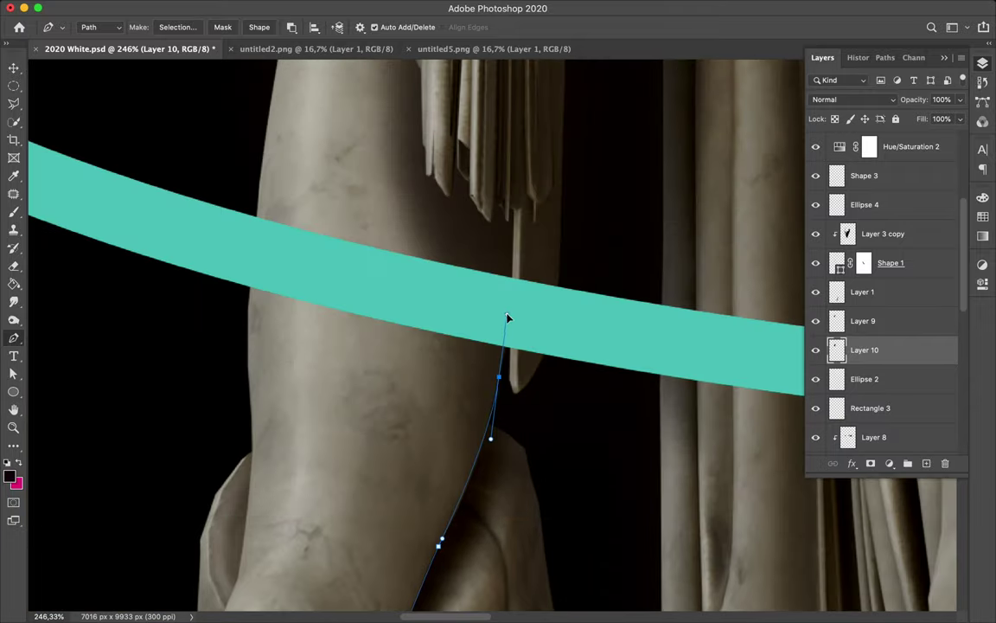
Close the path along the forearm's outer edge and loosely around the fingers, and turn it into a selection
click(252, 452)
scroll(246, 432, down, 5)
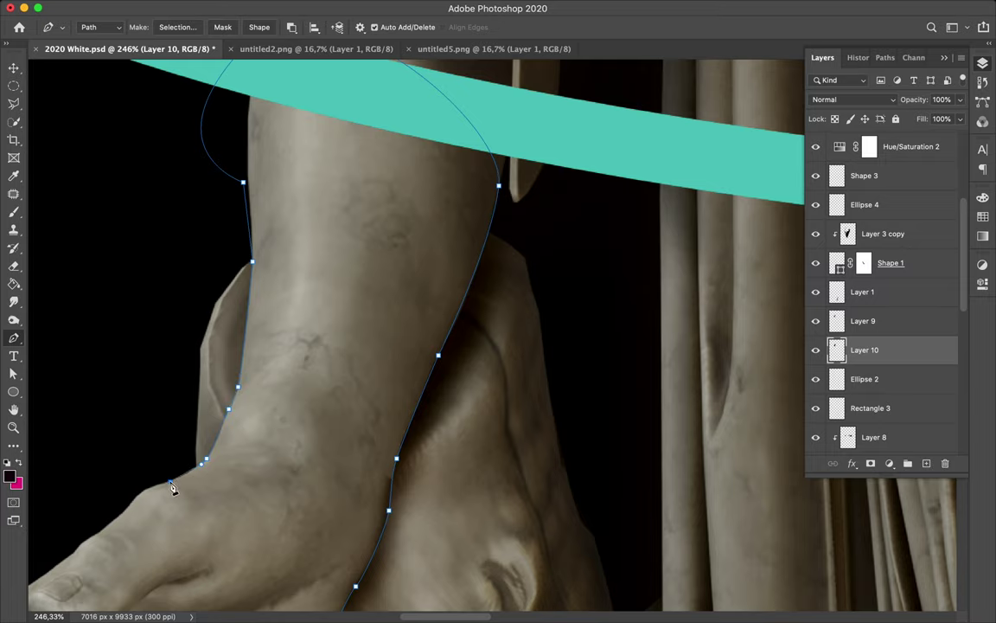
scroll(120, 522, left, 2)
scroll(147, 504, down, 2)
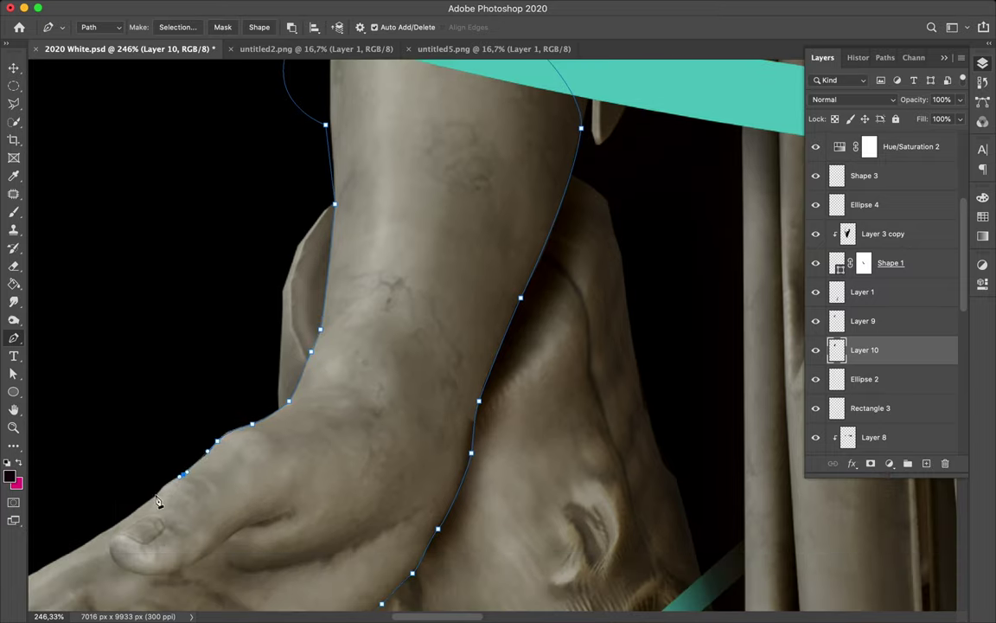
click(157, 495)
scroll(157, 503, left, 6)
click(276, 299)
click(132, 450)
click(337, 592)
click(375, 464)
click(399, 250)
scroll(405, 217, down, 5)
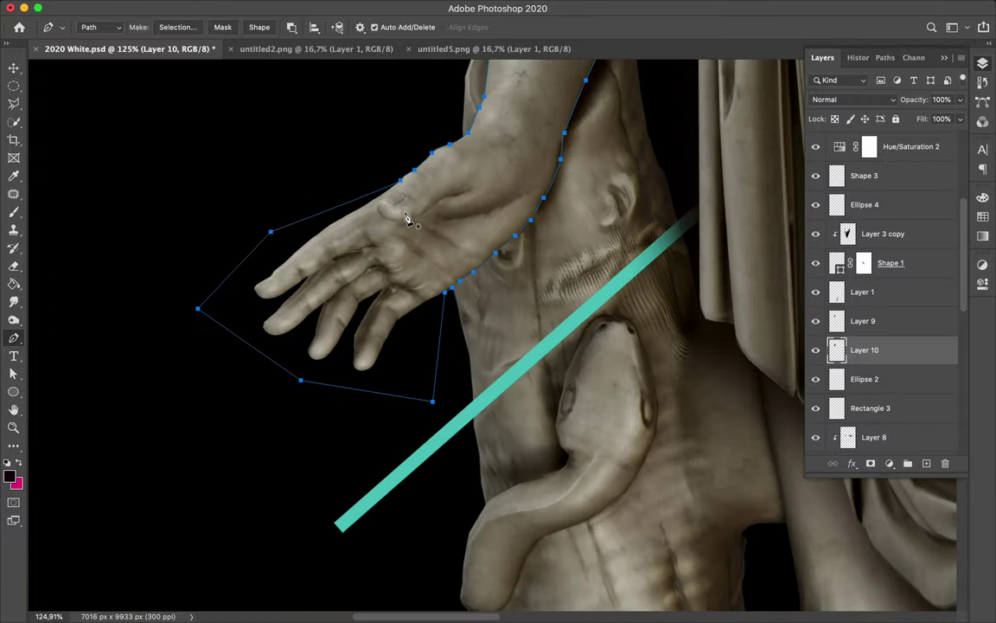
scroll(406, 217, up, 4)
click(178, 28)
click(584, 248)
scroll(899, 253, down, 8)
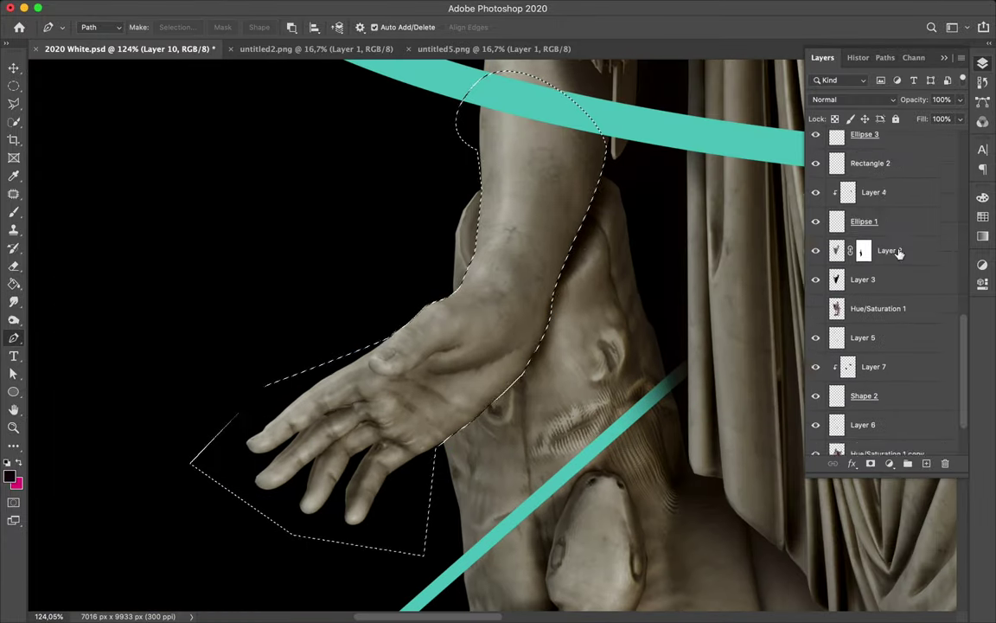
scroll(899, 252, down, 3)
click(888, 392)
key(super+j)
key(v)
drag(531, 377, 385, 306)
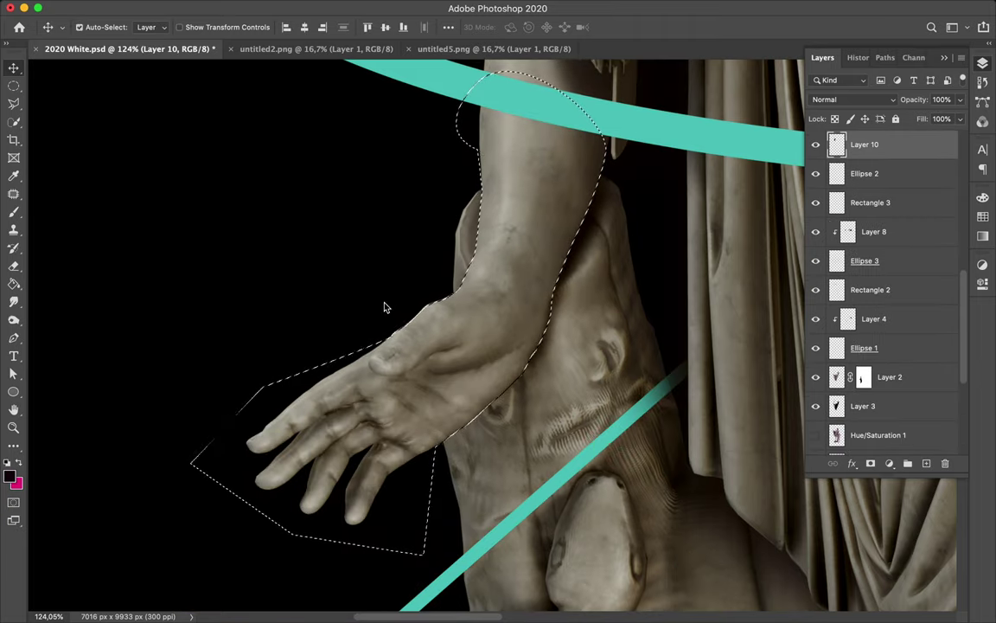
Copy the selected hand and forearm from Hue/Saturation 1 copy to a new layer and offset the copy to the left
scroll(908, 364, down, 5)
click(882, 243)
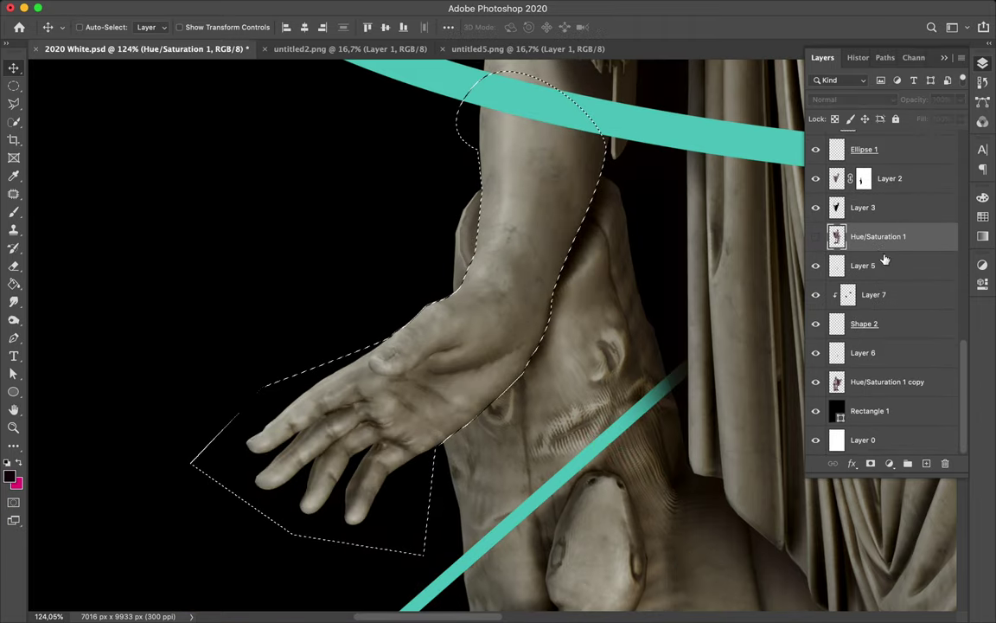
click(879, 384)
key(super+j)
drag(524, 339, 387, 308)
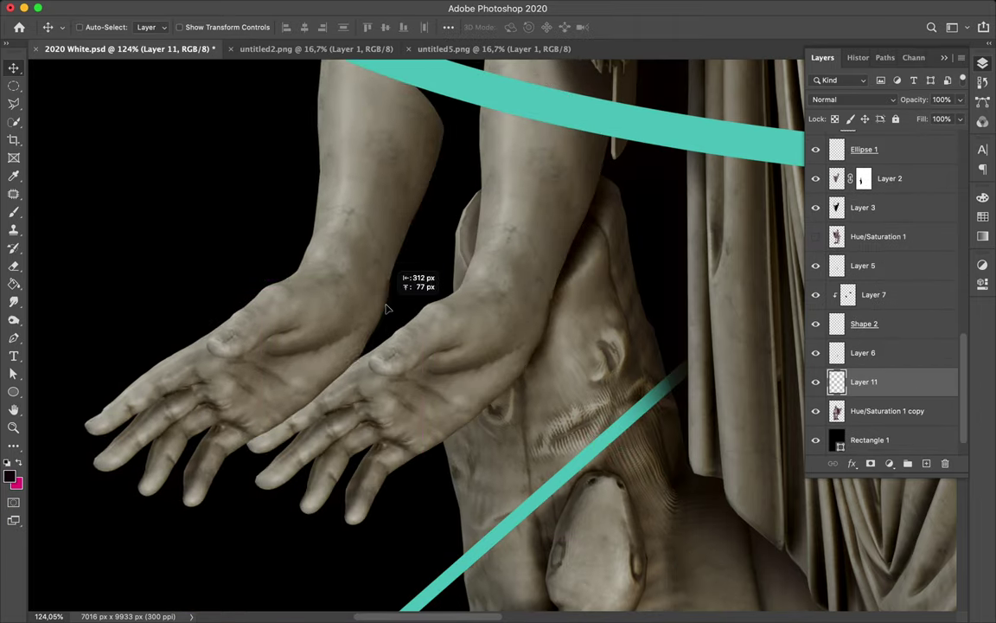
Rotate the copied hand and forearm clockwise by a little over 30 degrees
key(ctrl+t)
scroll(430, 223, up, 3)
drag(512, 179, 526, 199)
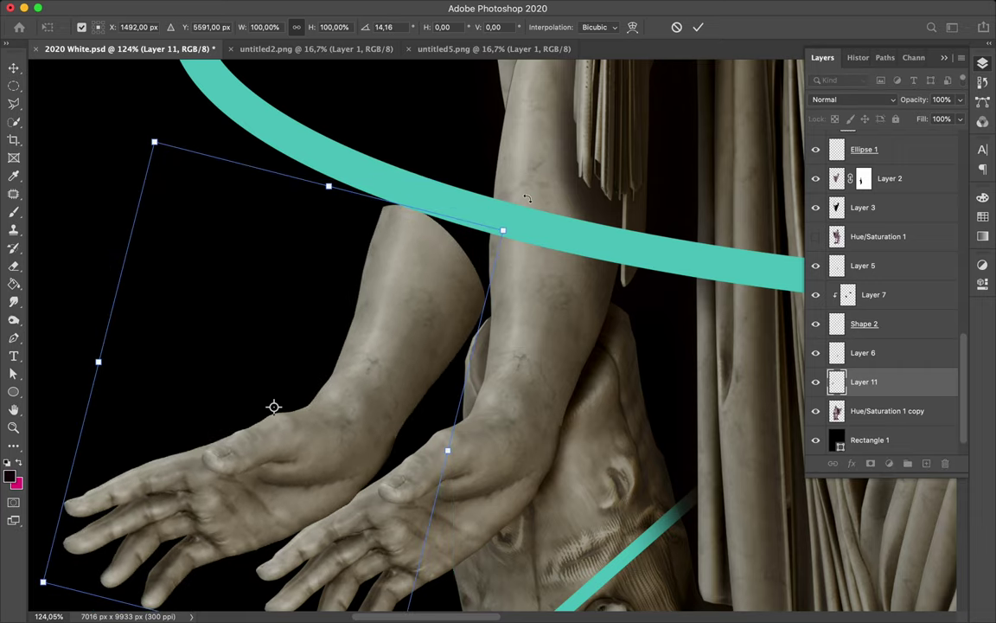
drag(540, 245, 550, 259)
drag(240, 102, 269, 97)
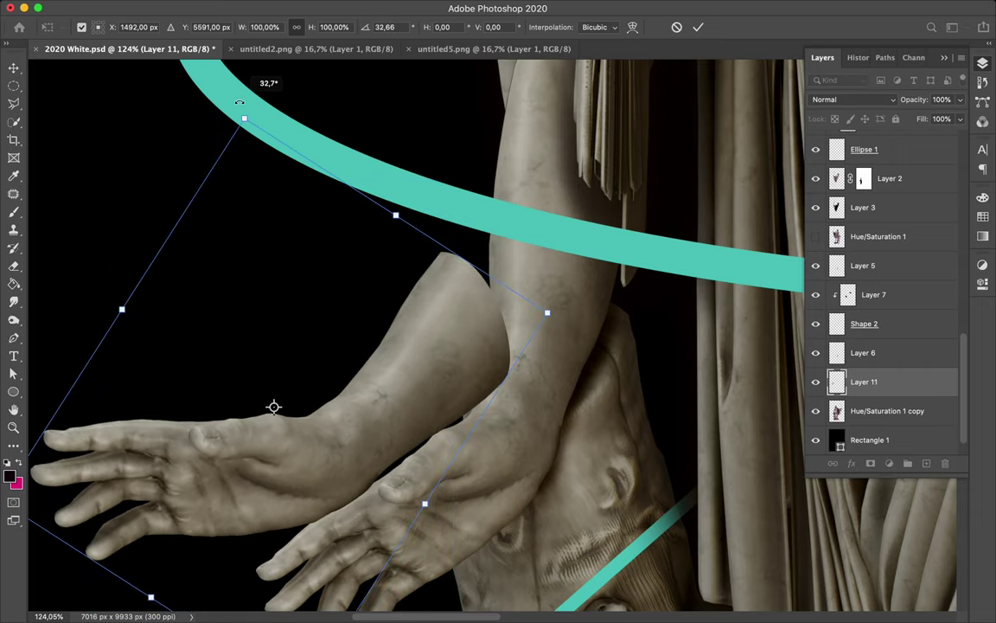
key(Return)
Move the rotated arm up against the original forearm and place its layer below Hue/Saturation 1 copy
drag(409, 360, 426, 345)
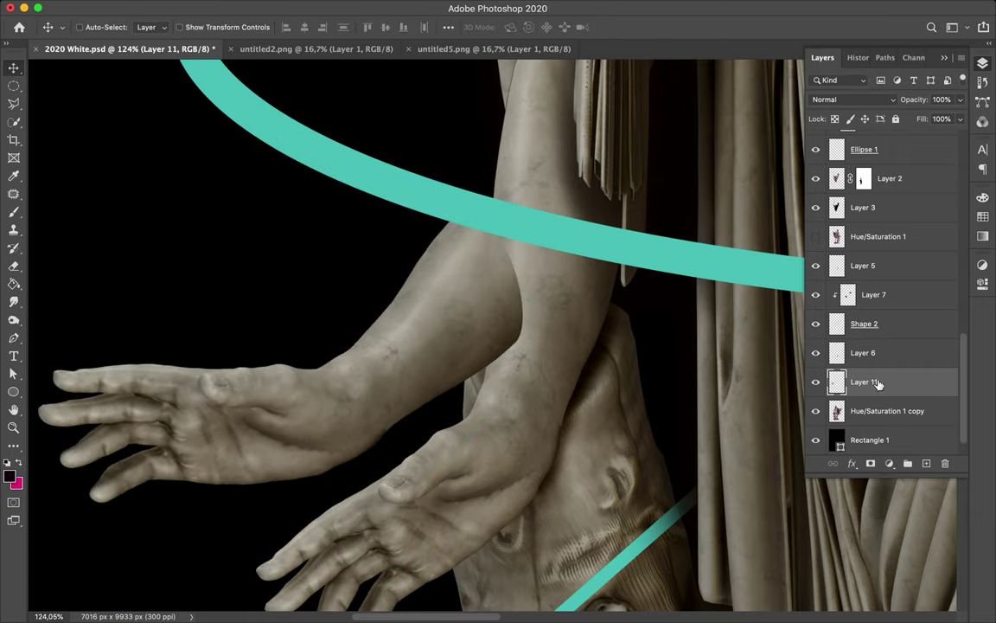
drag(874, 382, 869, 419)
scroll(607, 457, down, 5)
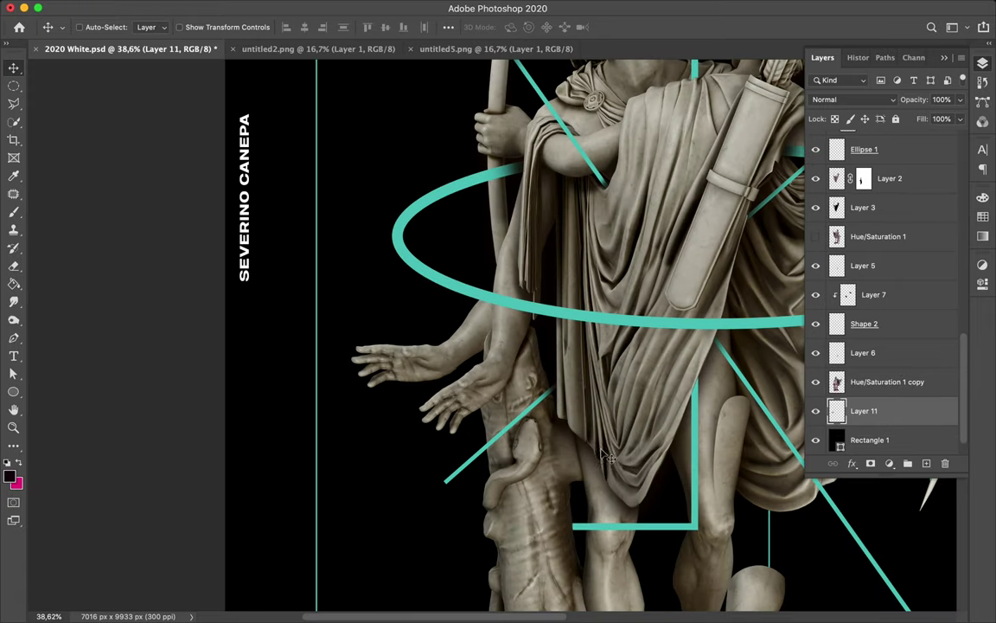
drag(447, 360, 455, 345)
Save the poster document
scroll(519, 413, right, 3)
key(super+0)
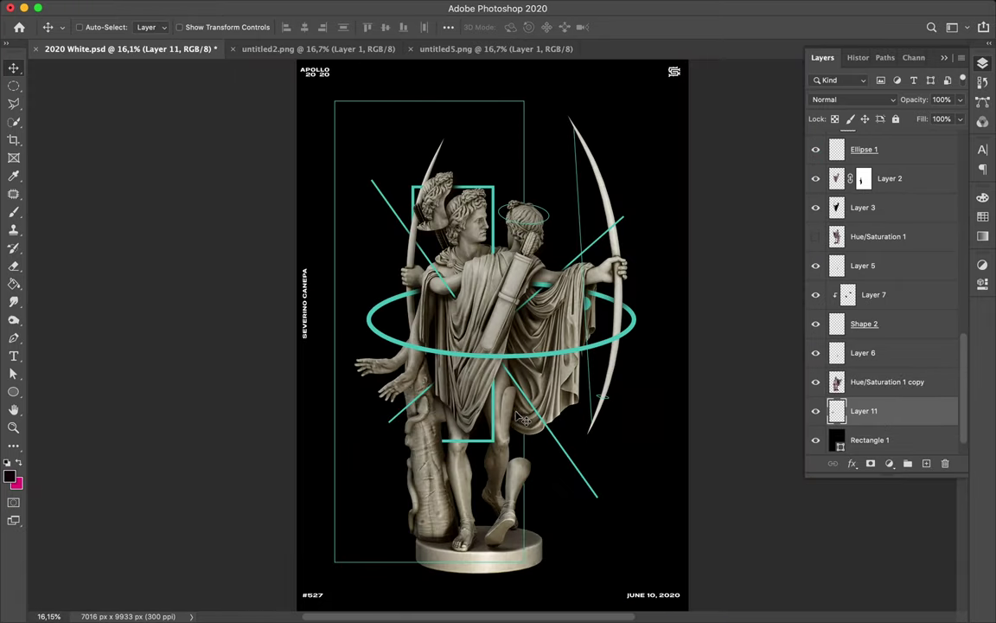
key(ctrl+s)
Collapse the Layout group and merge a duplicate of the layers from Hue/Saturation 2 down to Layer 11 into one new layer
click(722, 7)
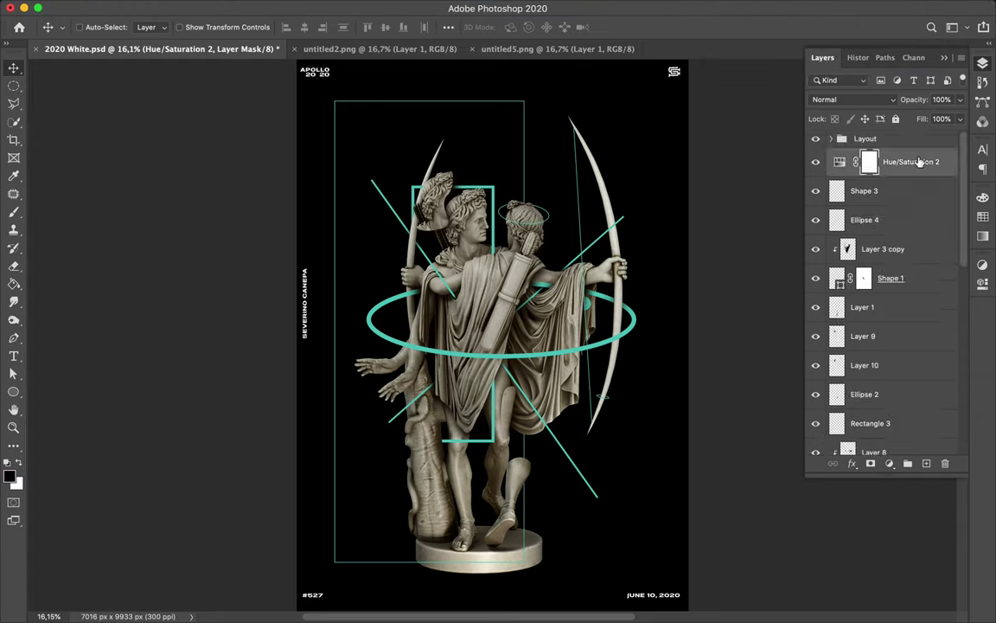
scroll(873, 394, down, 5)
shift+click(874, 391)
scroll(876, 372, up, 5)
key(super+e)
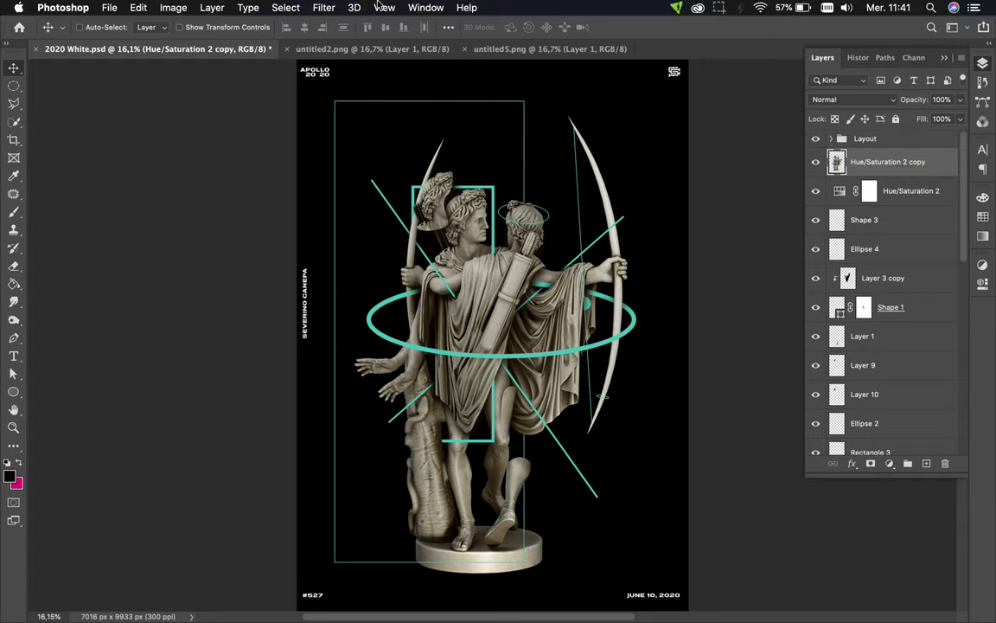
Duplicate the merged Hue/Saturation 2 copy layer, place the duplicate beneath it, and hide that lower duplicate
key(super+j)
key(super+[)
click(815, 191)
click(869, 163)
Apply a High Pass filter with a radius of 135,4 pixels to the Hue/Saturation 2 copy layer
click(323, 8)
mouse_move(368, 295)
click(567, 304)
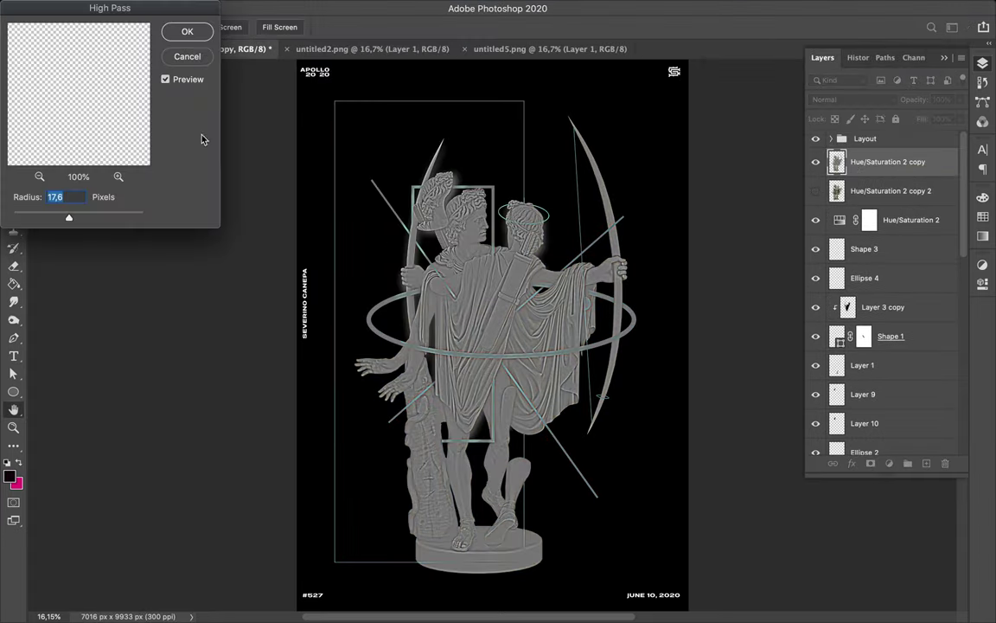
drag(84, 220, 98, 217)
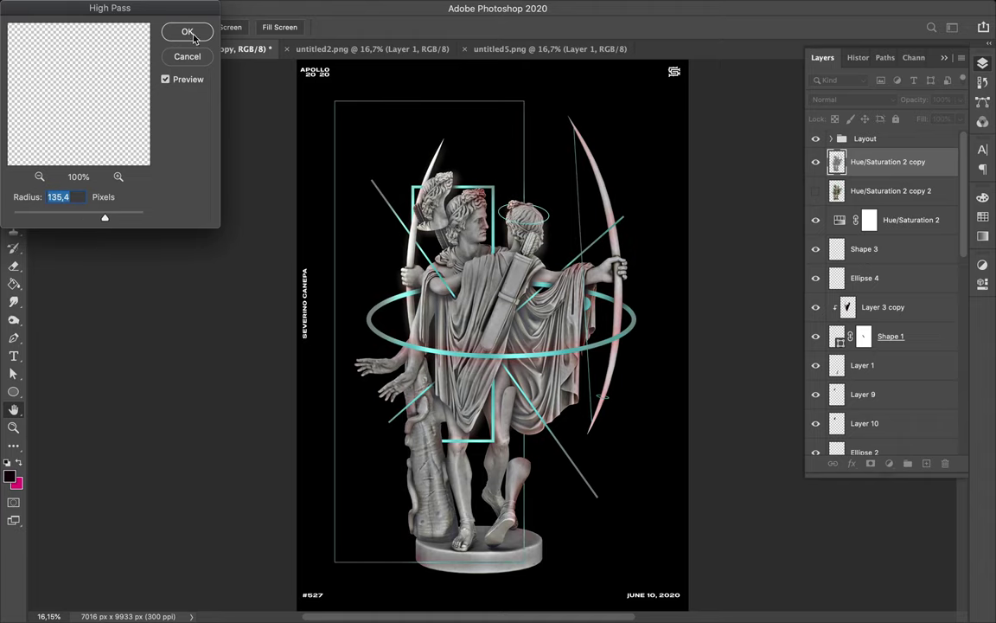
click(187, 31)
Set the High Pass layer's blend mode to Overlay and greatly reduce its fill
click(869, 99)
click(882, 248)
drag(959, 122, 904, 140)
Show the Hue/Saturation 2 copy 2 layer and apply a Gaussian Blur to it
click(835, 192)
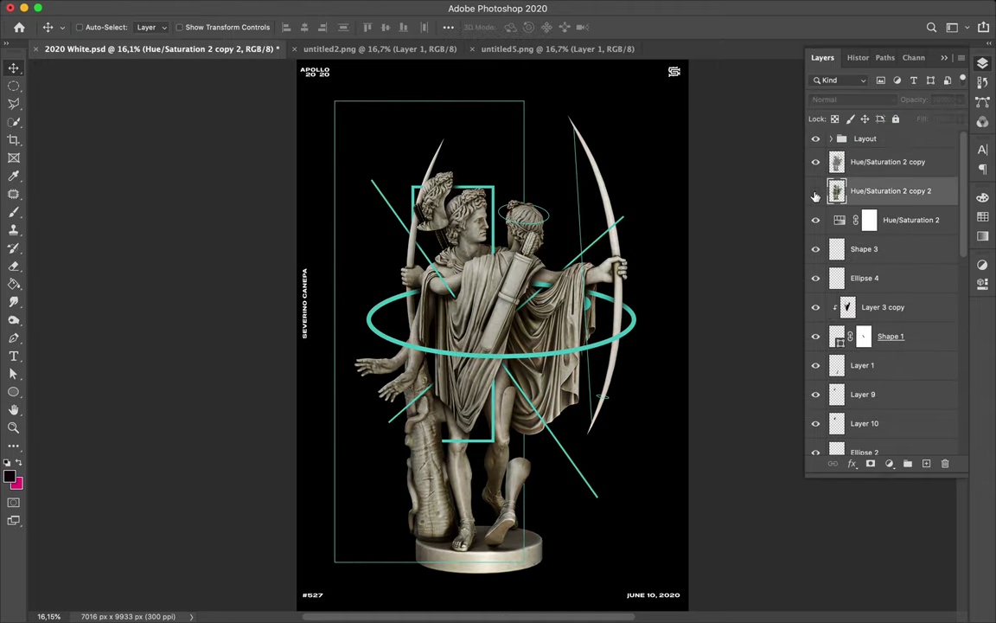
click(322, 7)
mouse_move(333, 168)
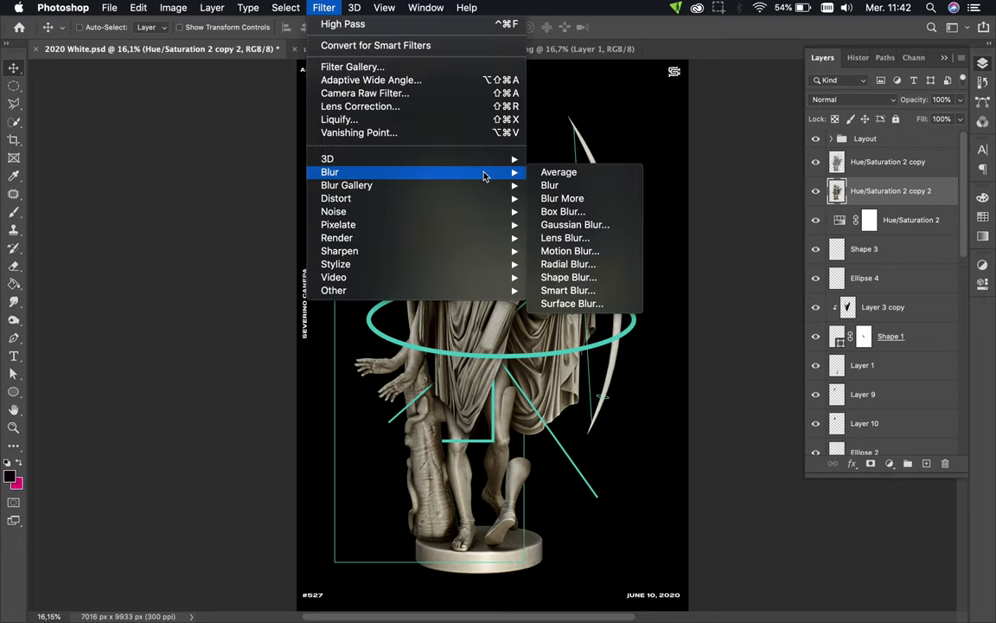
click(571, 245)
click(795, 151)
Set the blurred layer's blend mode to Overlay and its fill to 5%
click(852, 99)
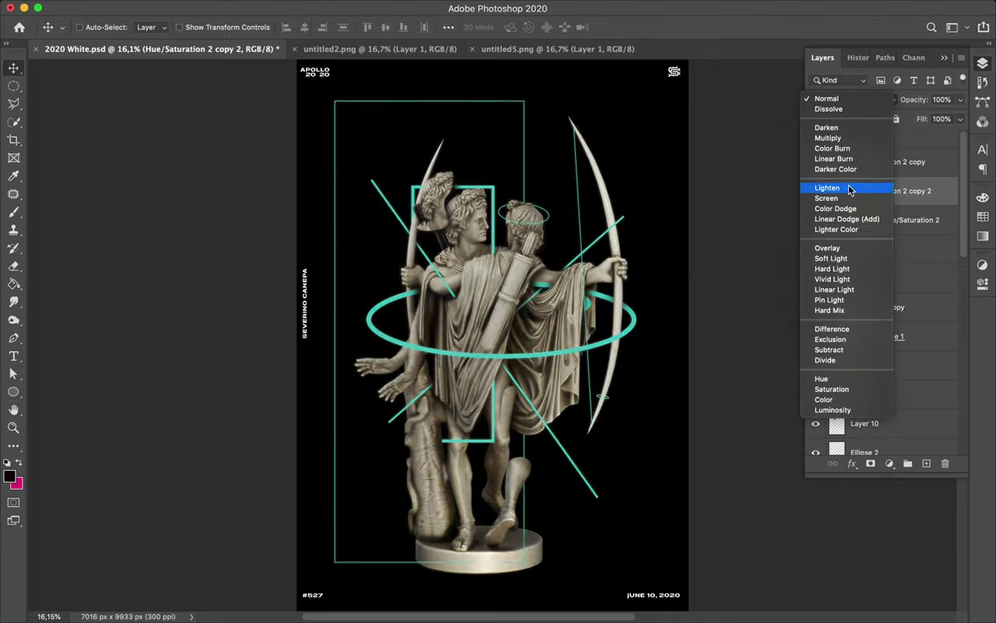
click(831, 258)
drag(960, 119, 900, 149)
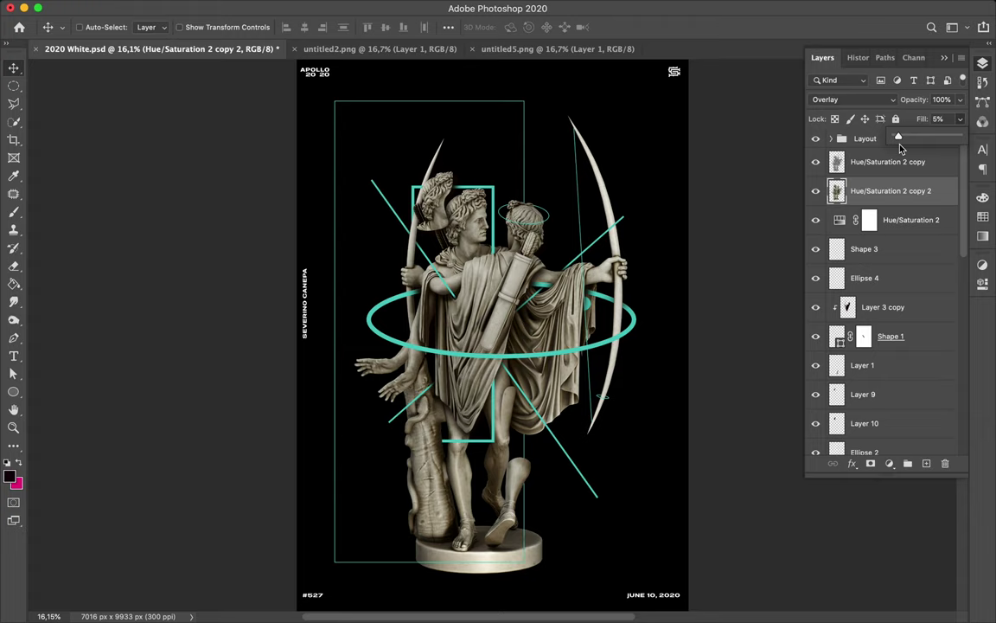
Duplicate the black Rectangle 1 background layer near the end of the layer stack
click(906, 194)
click(906, 219)
scroll(905, 231, down, 10)
scroll(525, 352, up, 5)
scroll(525, 351, down, 6)
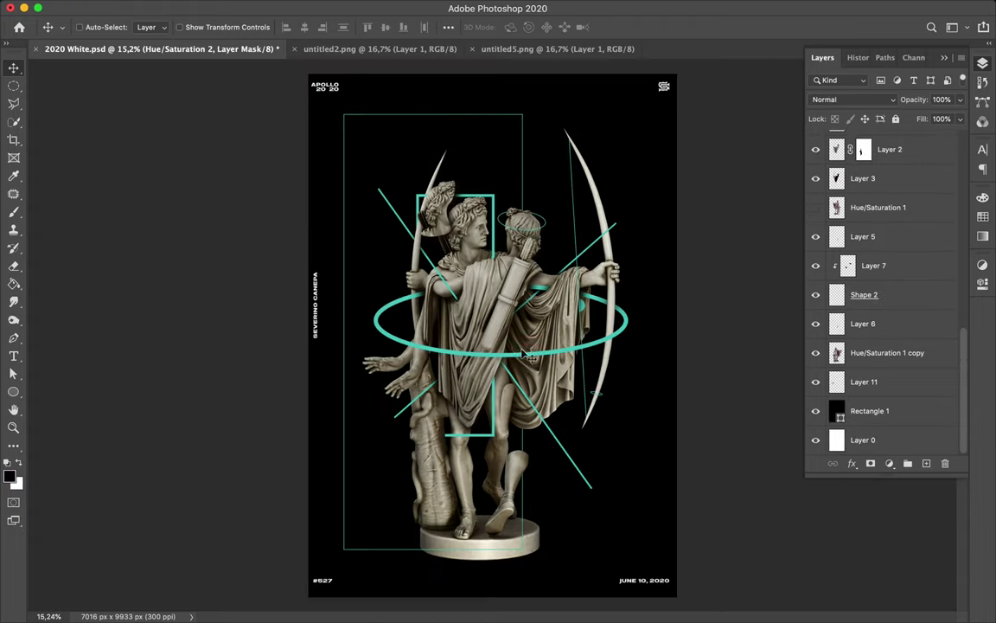
click(881, 411)
key(super+j)
Apply the Add Noise filter to Rectangle 1 copy, converting the shape to a smart object
click(323, 7)
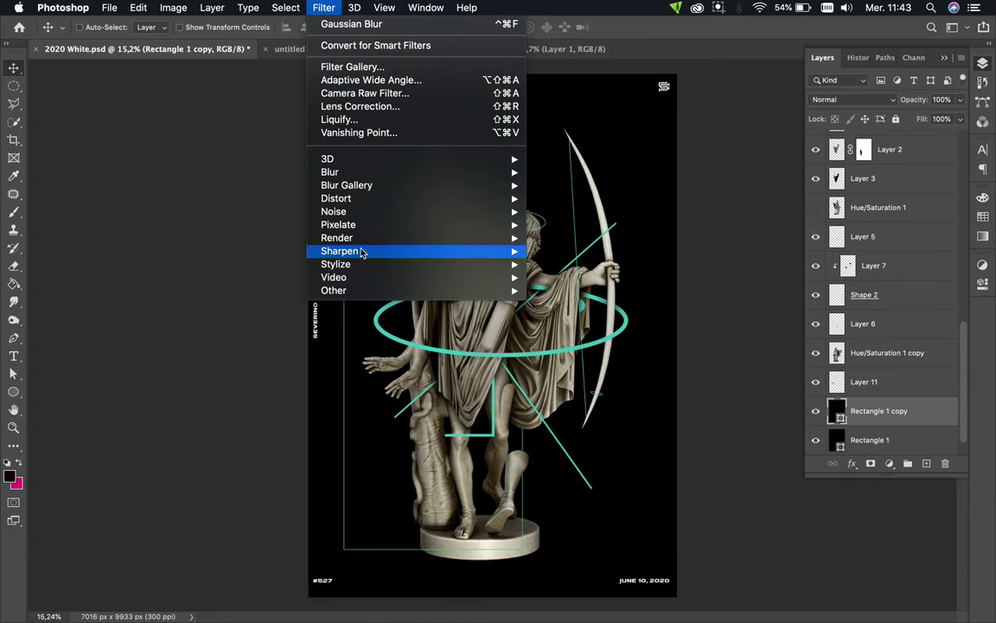
mouse_move(363, 177)
mouse_move(337, 211)
click(583, 211)
key(Return)
key(Return)
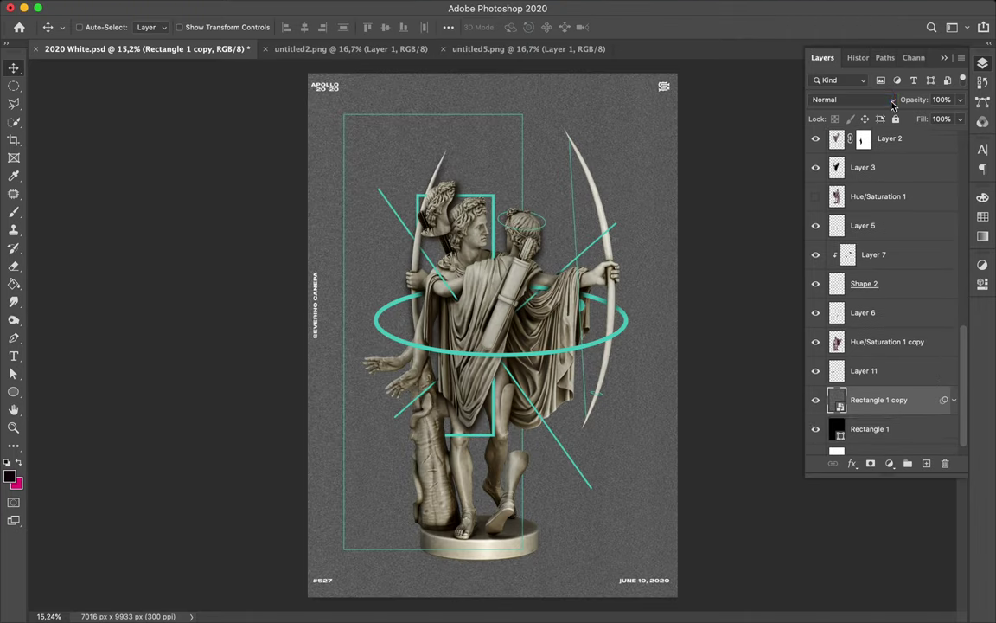
Set the noise layer's blend mode to Overlay and its fill to 5%
click(890, 100)
click(876, 250)
click(960, 119)
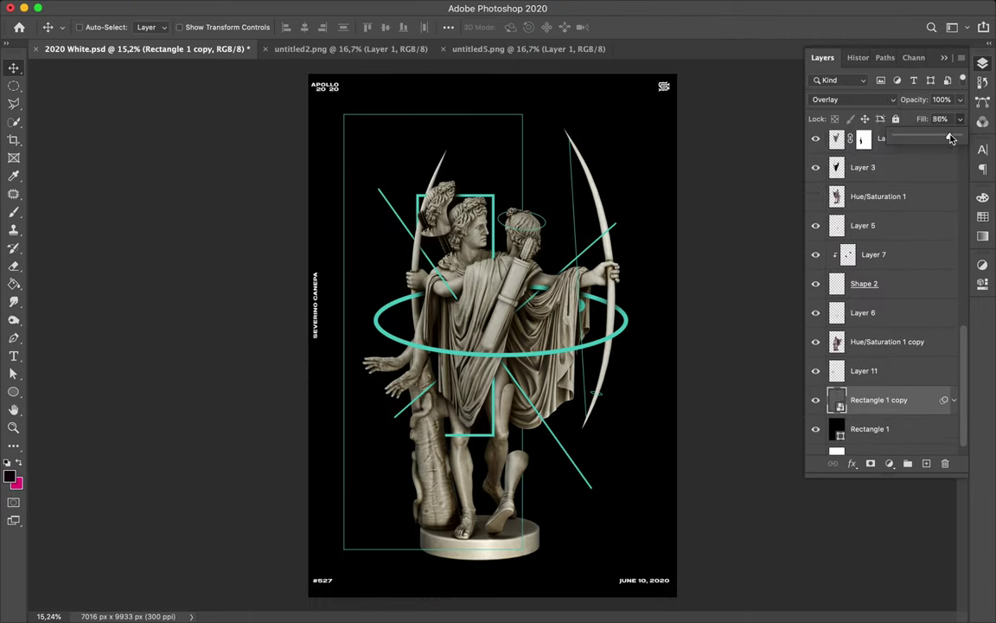
Inspect the background grain up close around the statue's arms and save the poster document
scroll(498, 271, up, 10)
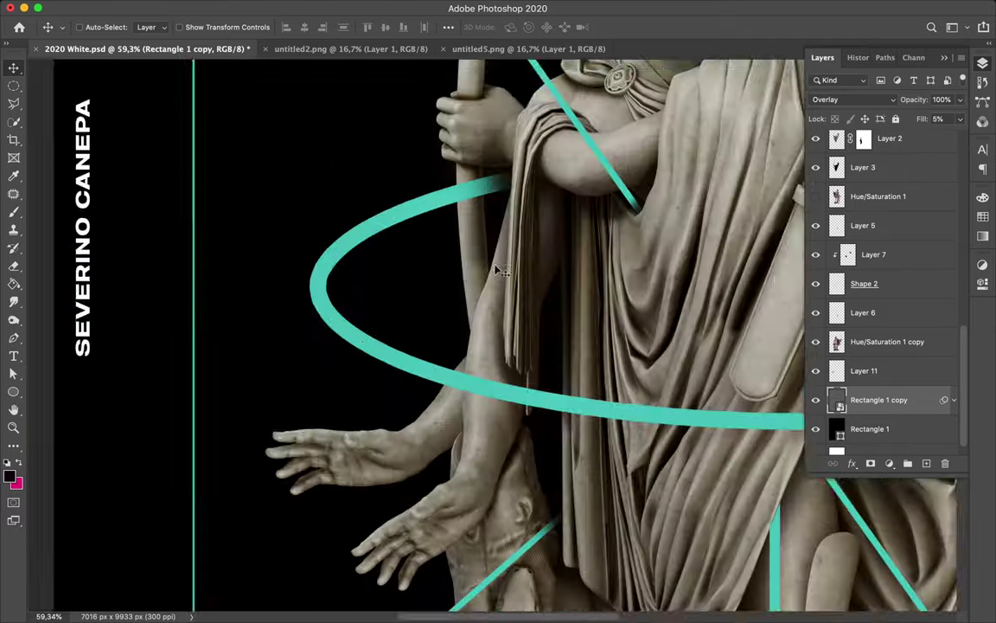
scroll(497, 270, down, 10)
key(super+s)
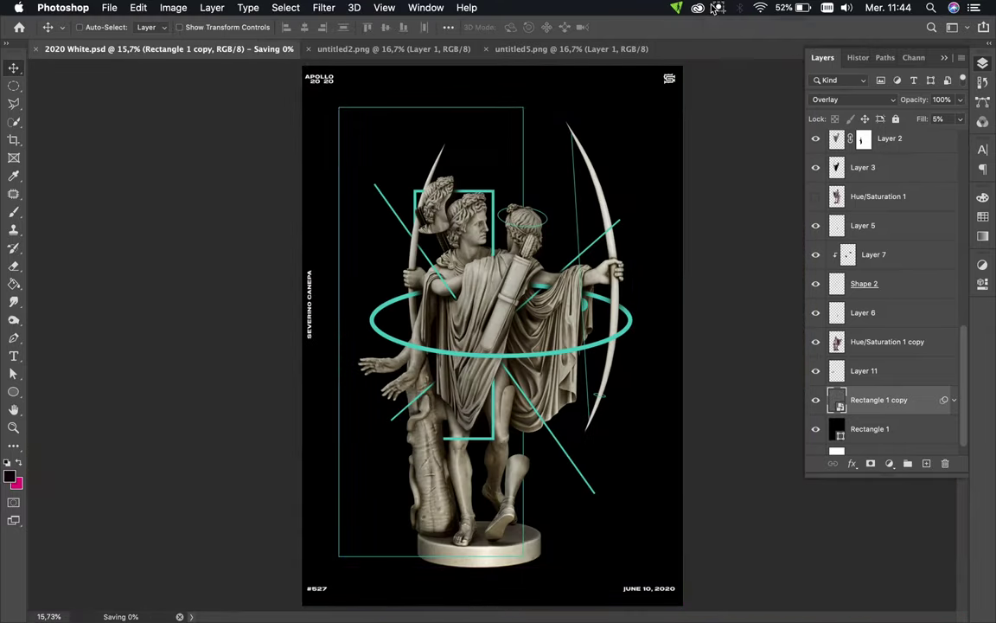